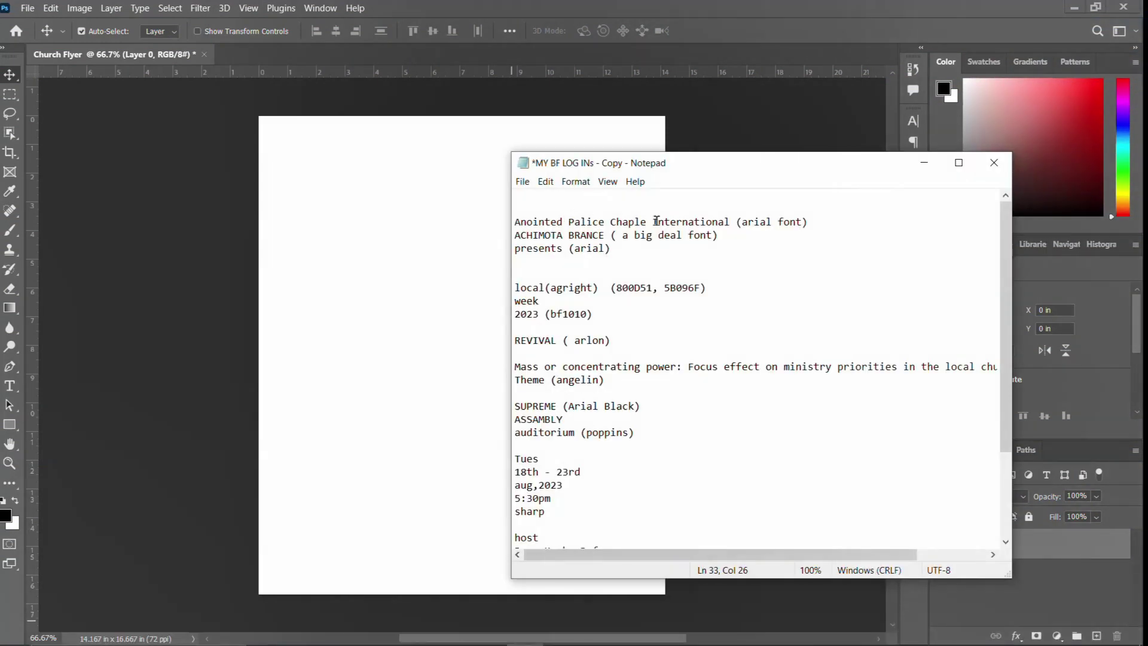
Paste the church name from the notes at the page's top-left in 30 pt with tighter tracking
drag(730, 222, 573, 217)
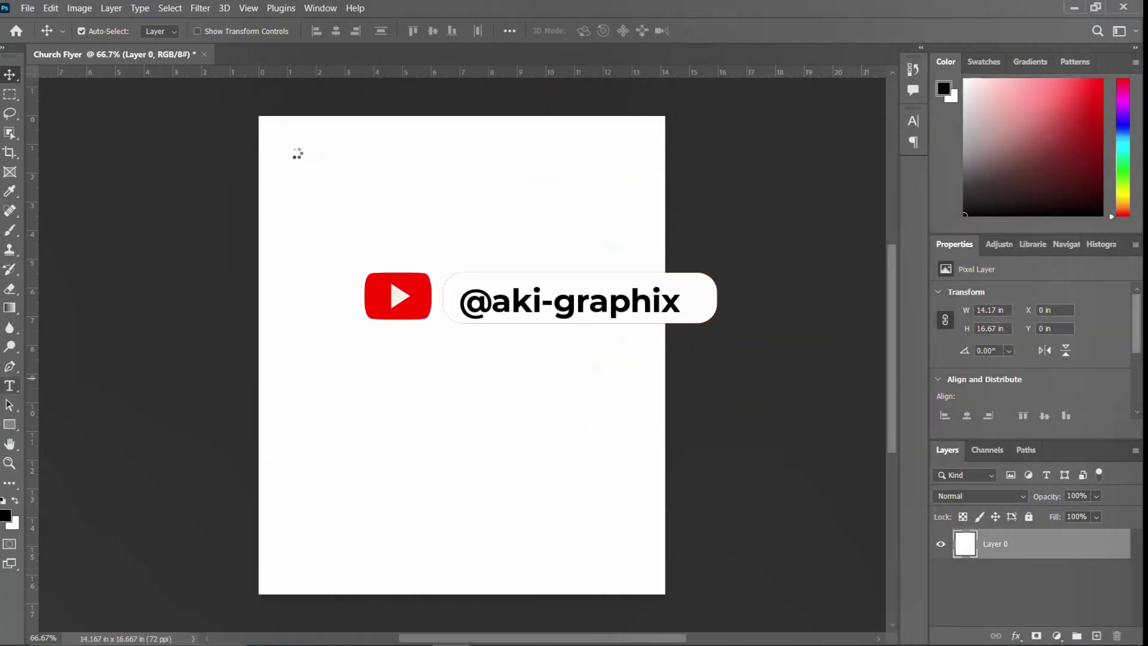
key(t)
click(278, 152)
text(Anointed Palice Chaple International)
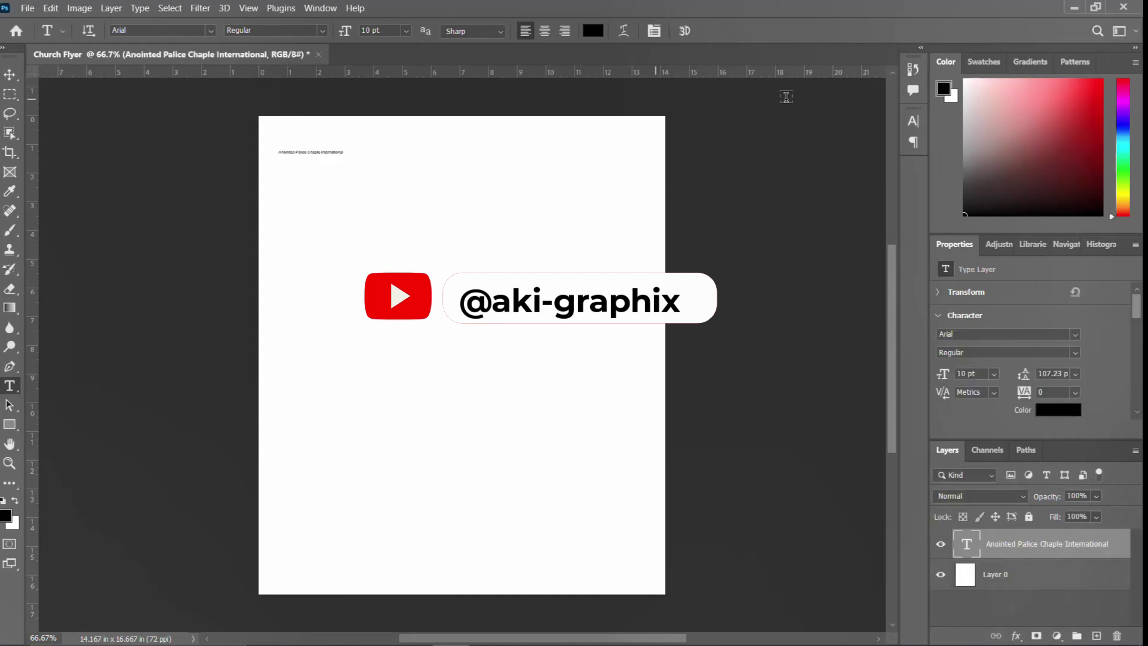
click(913, 121)
text(30)
key(Return)
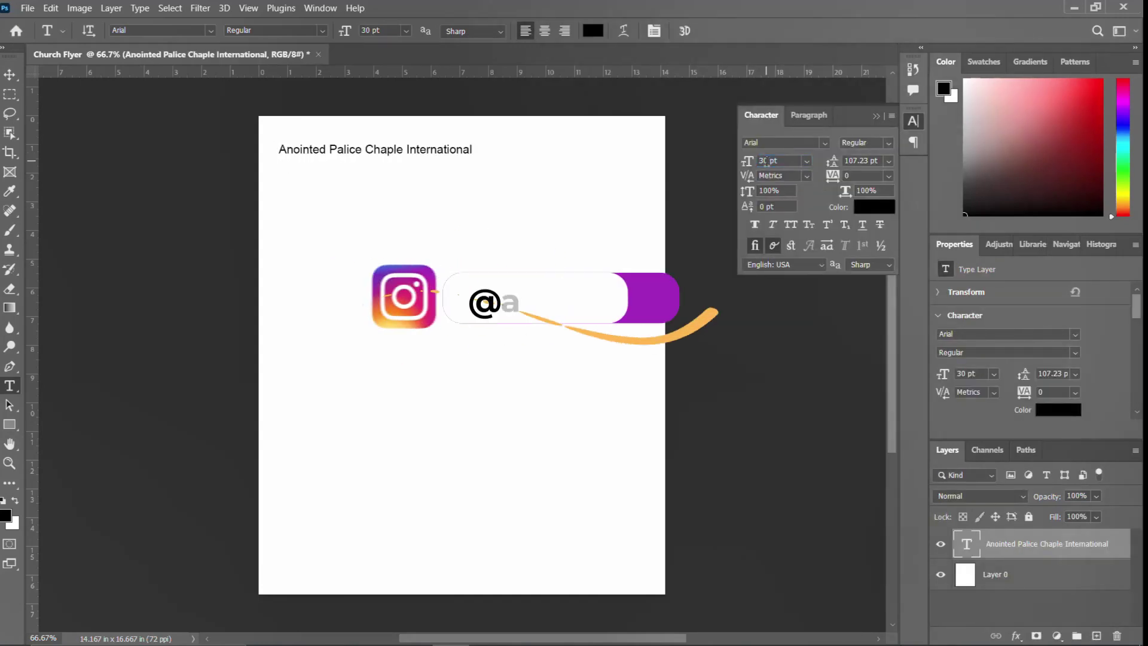
click(838, 177)
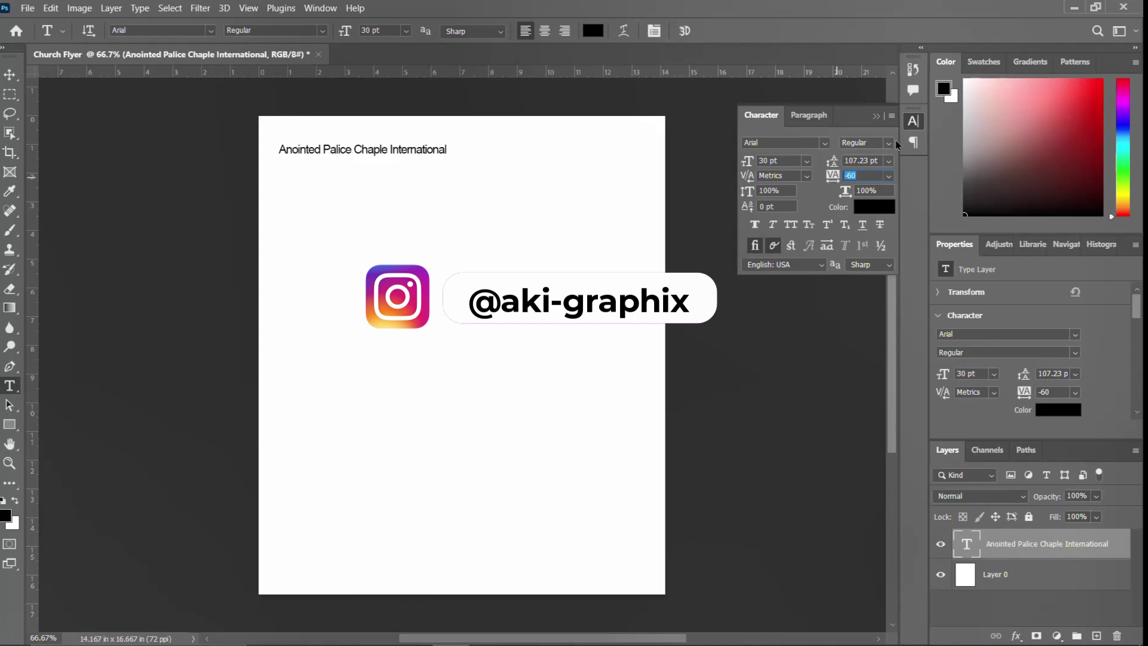
click(913, 121)
Duplicate the title line just below it and replace its text with ACHIMOTA BRANCE
click(560, 633)
mouse_move(519, 235)
mouse_down()
mouse_move(509, 235)
mouse_move(612, 235)
mouse_up()
key(ctrl+c)
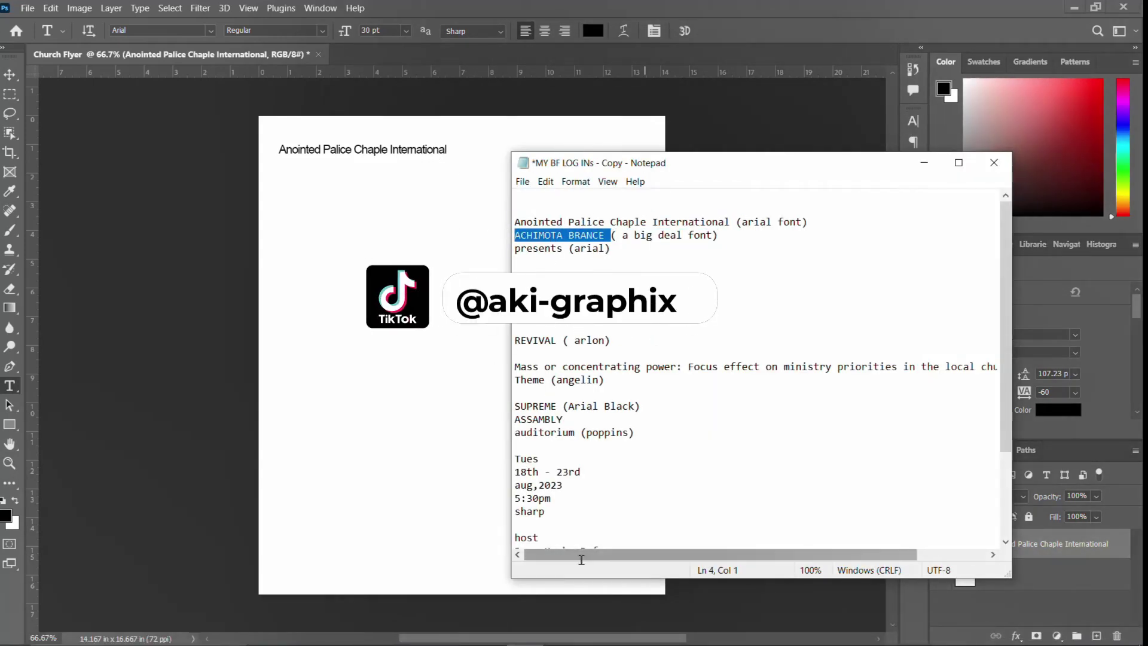
click(526, 632)
key(v)
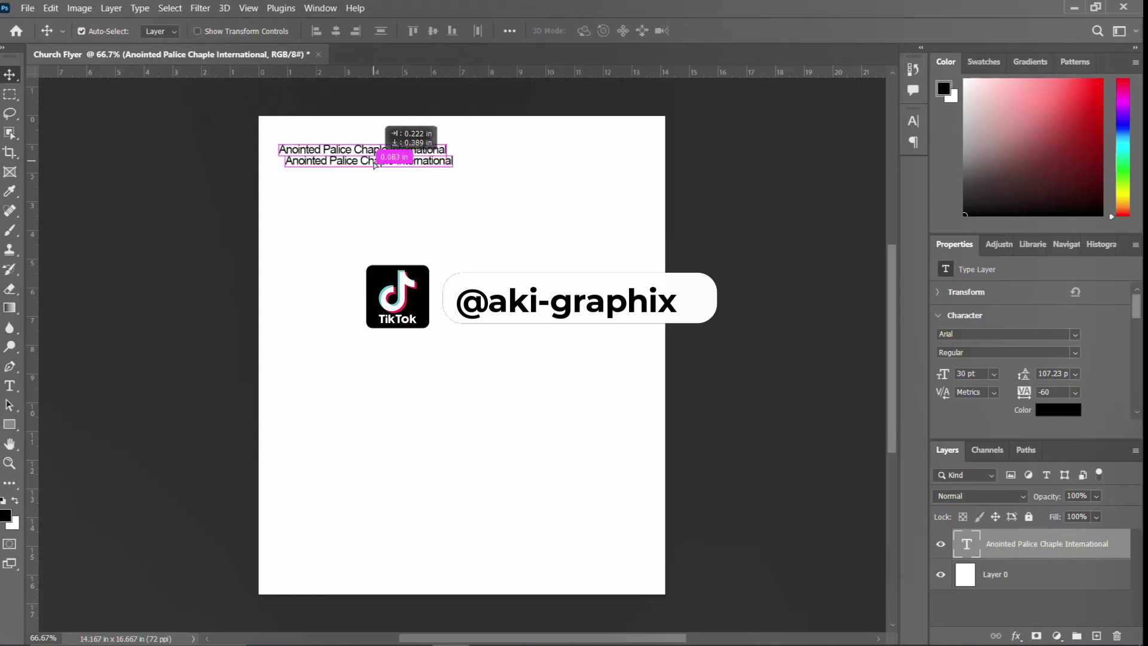
drag(364, 154, 366, 166)
double_click(366, 161)
key(ctrl+a)
key(ctrl+v)
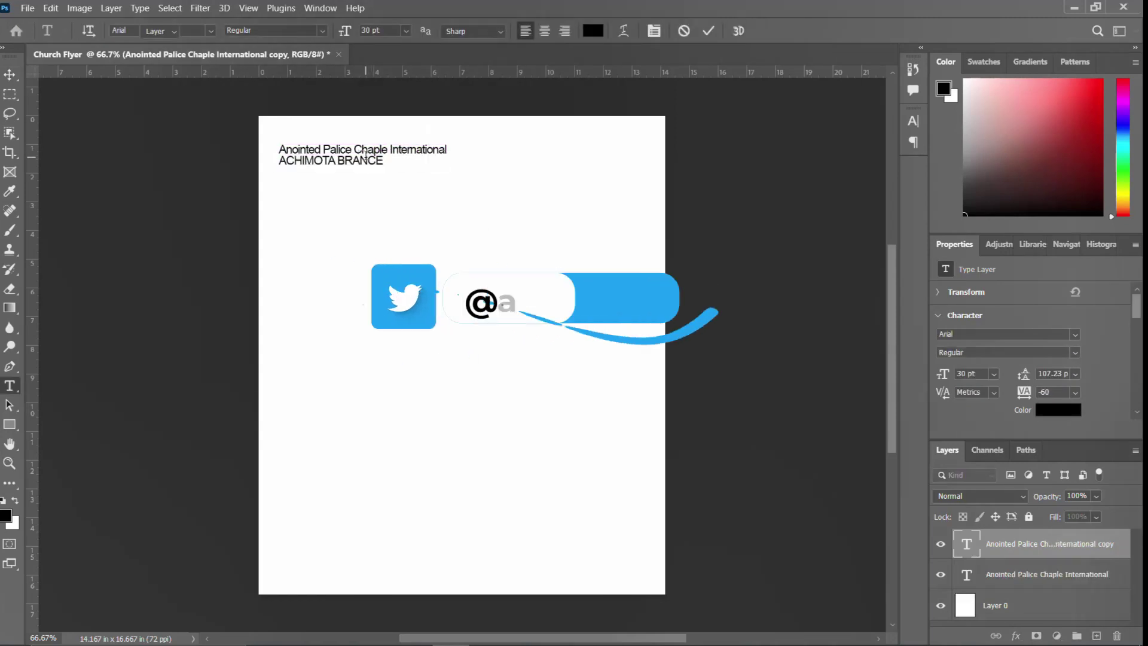
key(Escape)
key(v)
Set the ACHIMOTA BRANCE line in the a Big Deal font copied from the notes
click(526, 633)
double_click(669, 235)
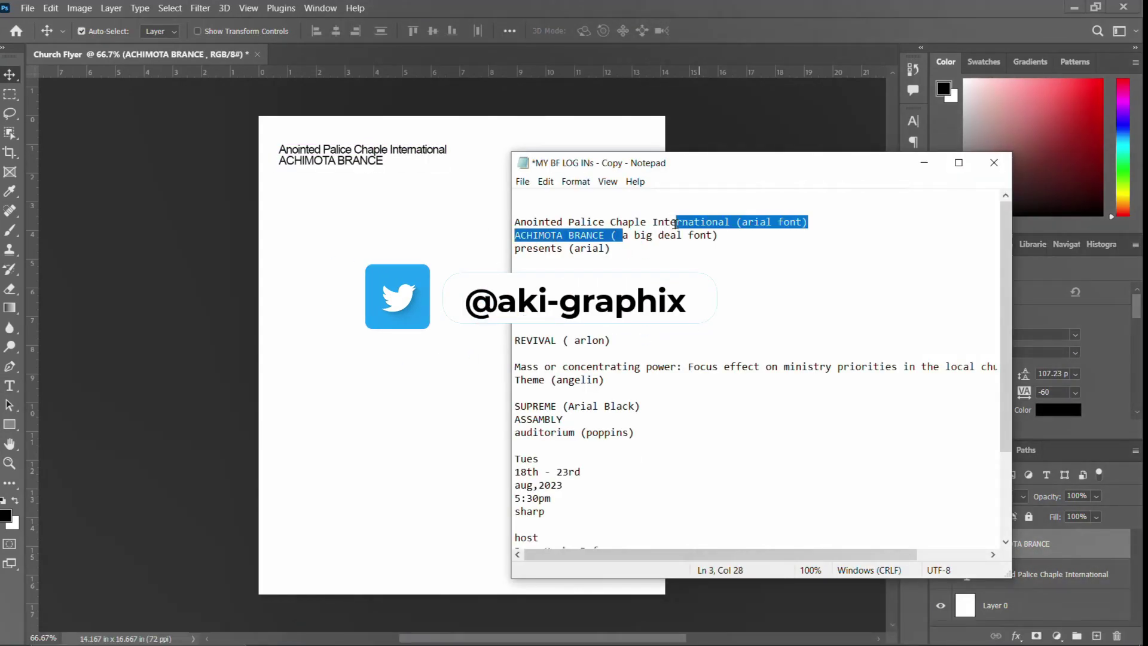
drag(643, 235, 685, 234)
click(470, 632)
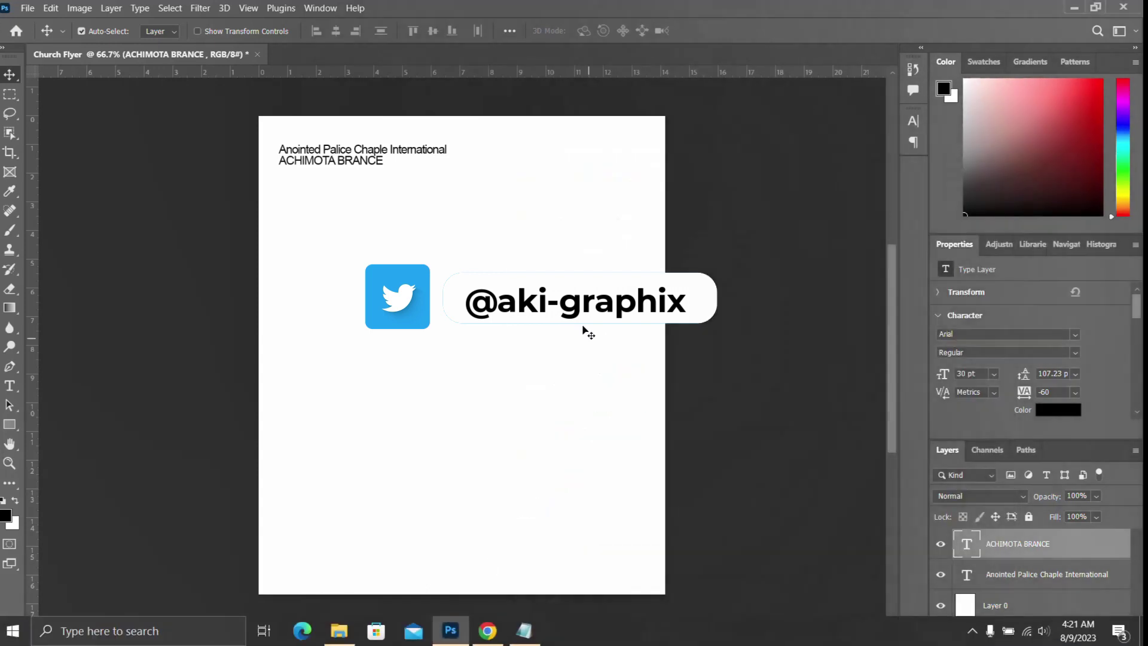
click(913, 121)
click(768, 143)
key(ctrl+v)
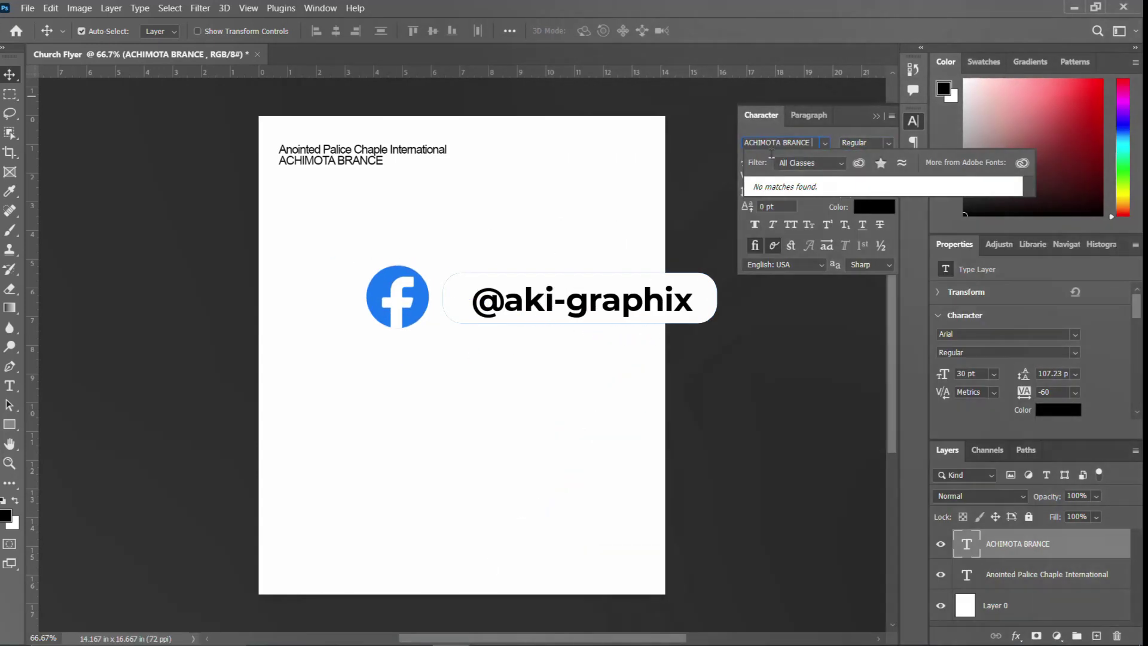
click(524, 633)
drag(622, 235, 626, 234)
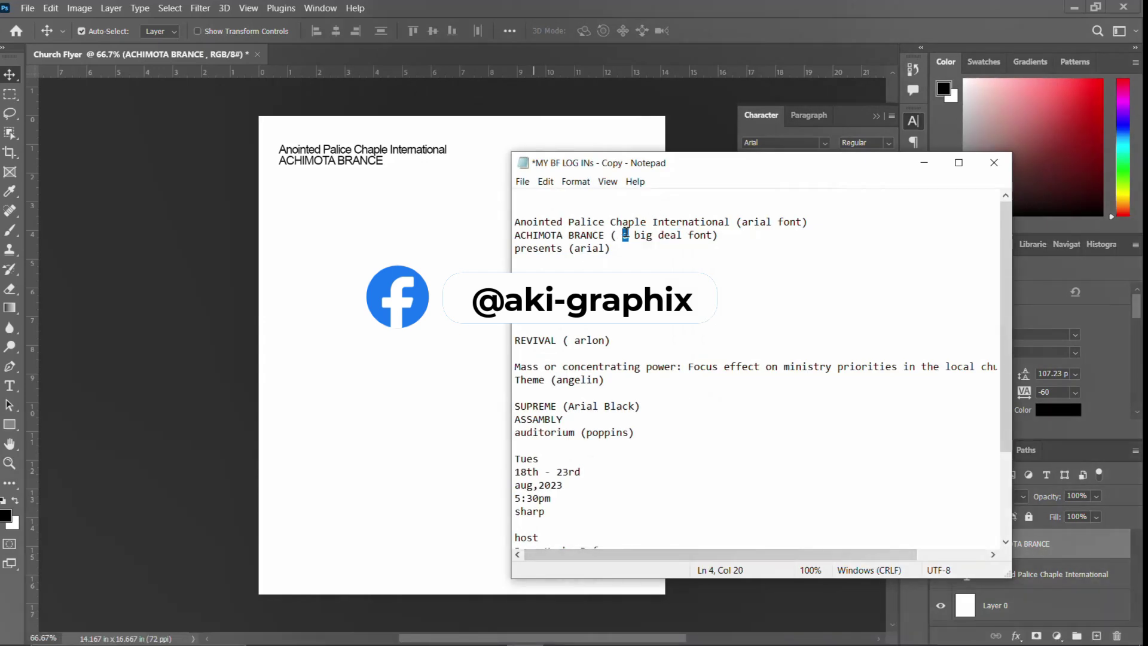
click(450, 631)
right_click(450, 630)
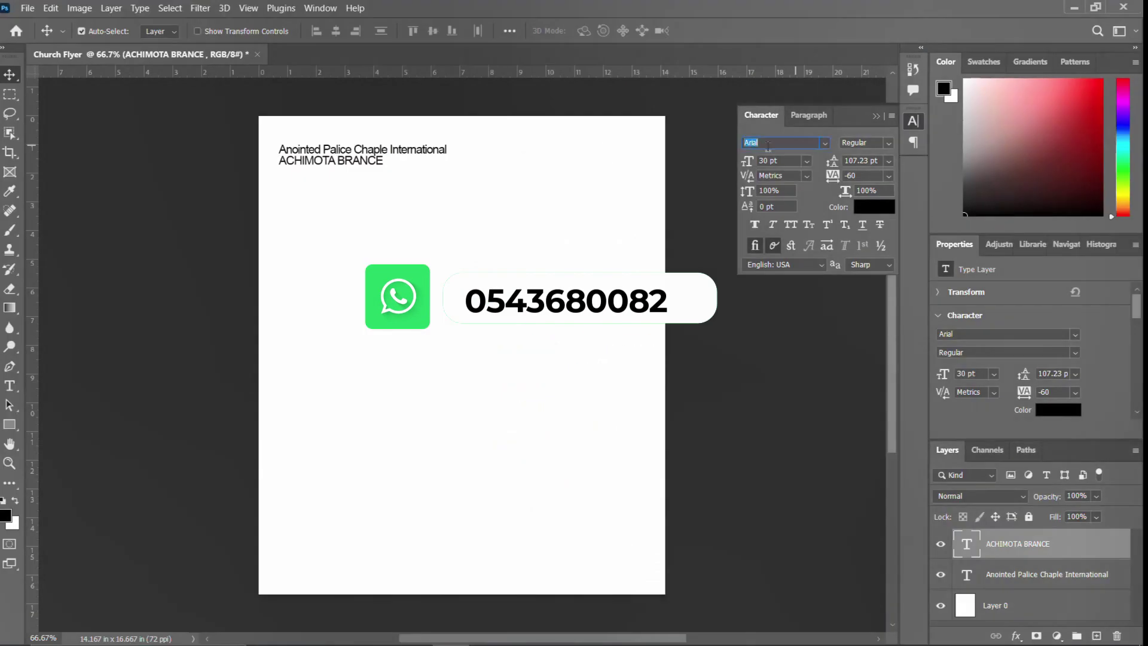
text(a Big Deal)
key(Return)
click(914, 122)
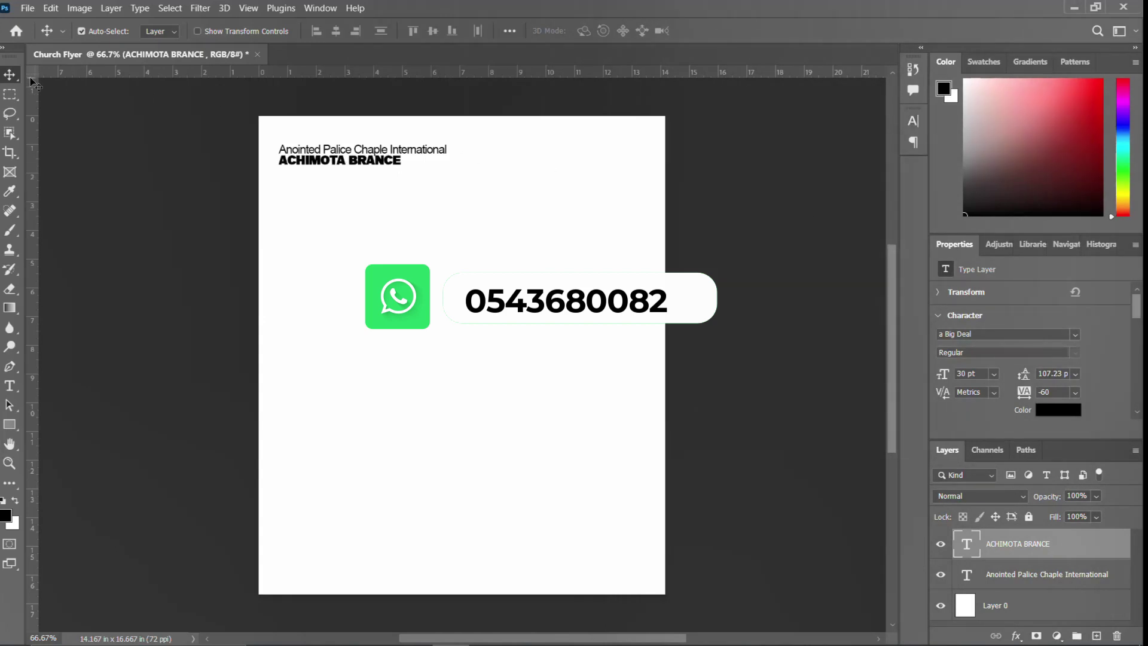
Add a 'presents' line below the branch name, set in Arial Bold
click(482, 631)
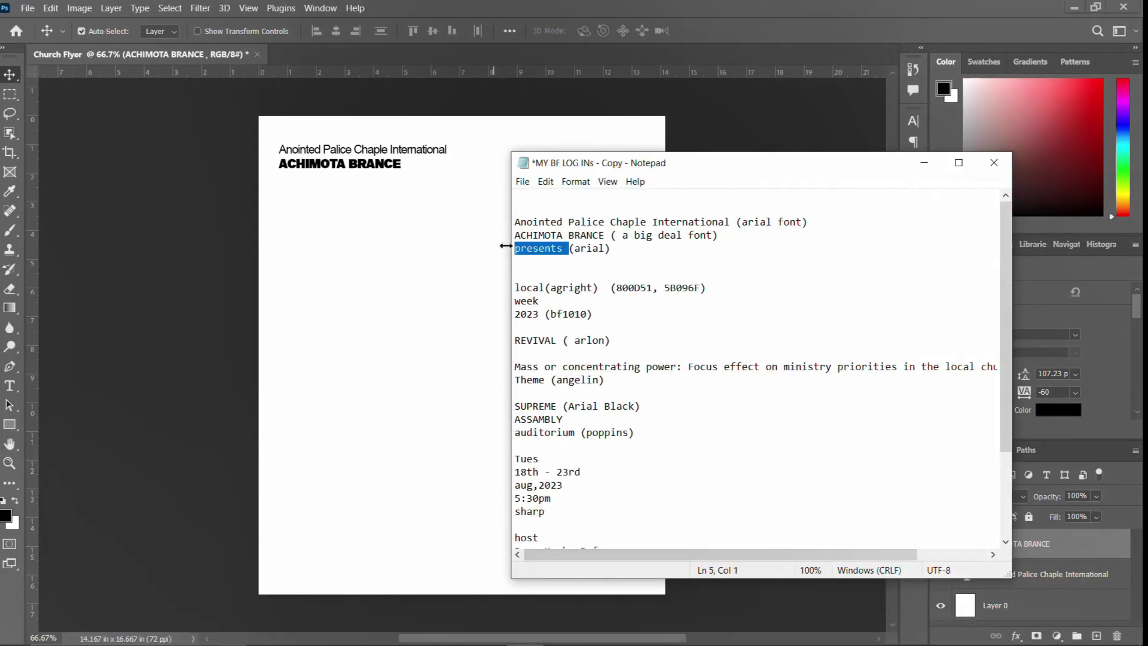
click(379, 150)
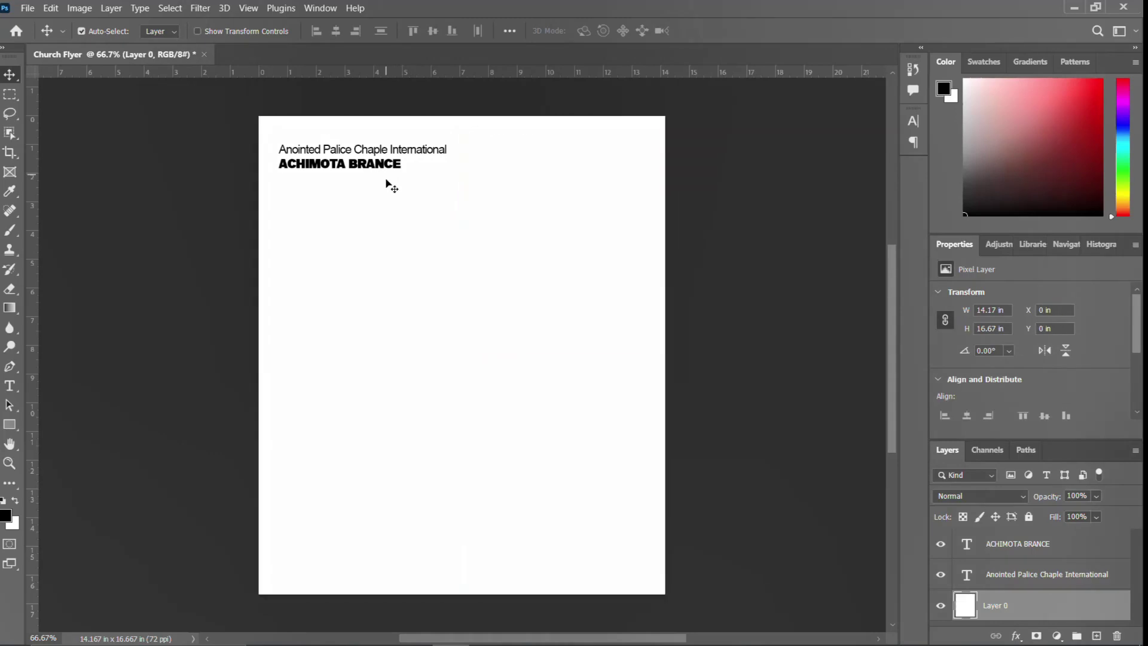
drag(397, 154, 404, 185)
double_click(404, 185)
text(presents)
key(ctrl+Return)
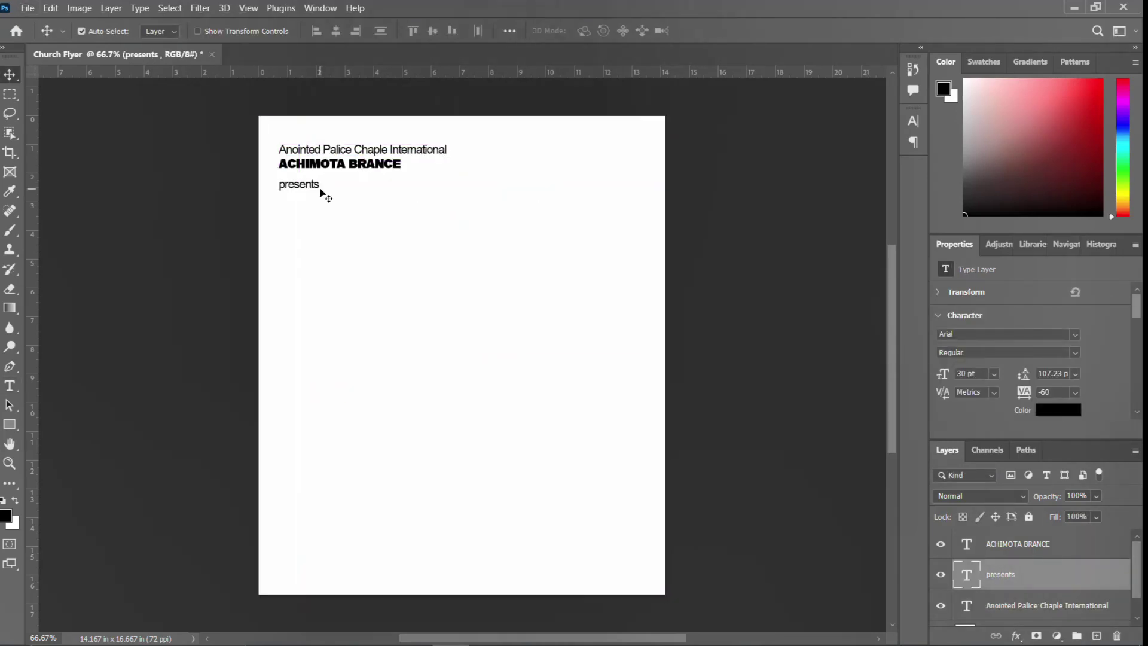
click(913, 121)
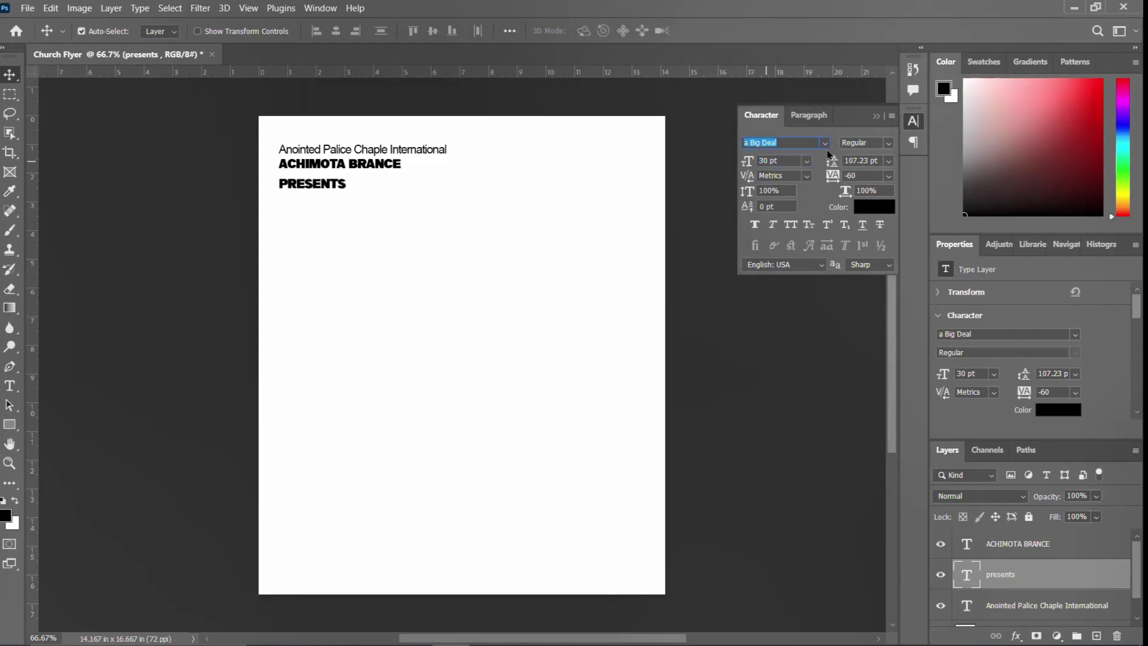
text(arial)
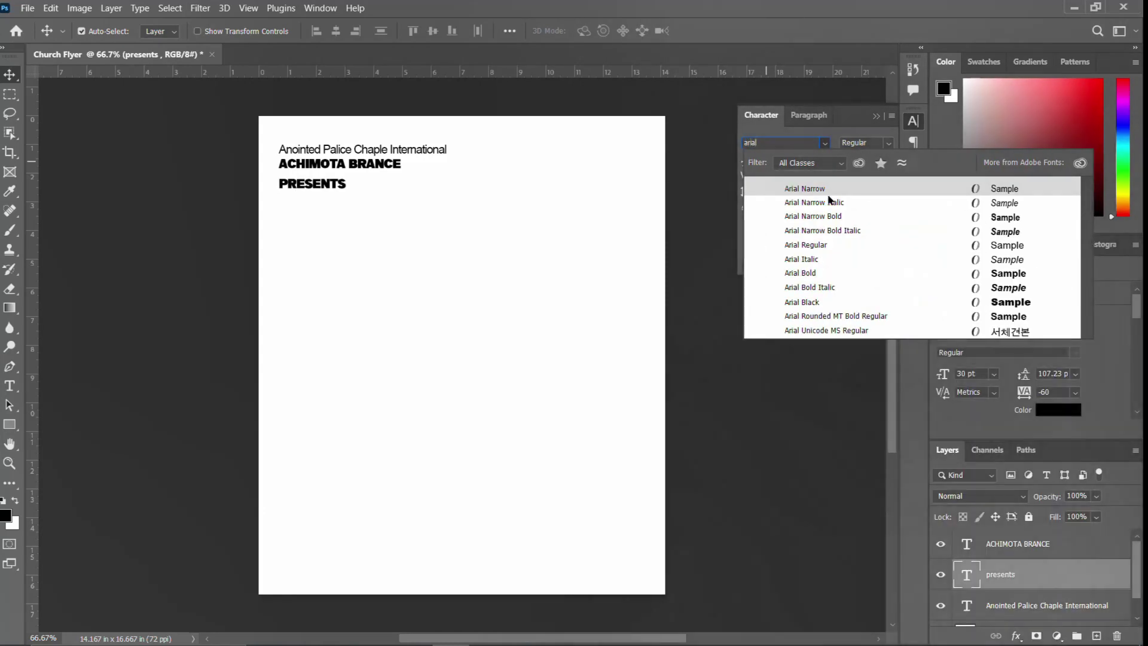
click(813, 272)
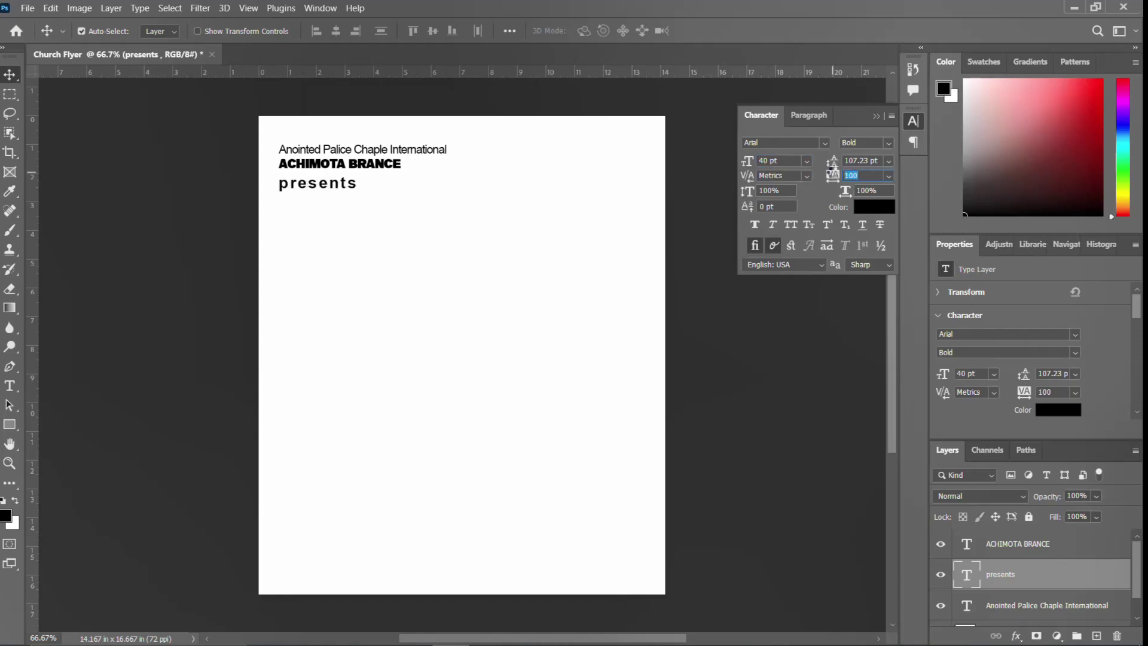
click(401, 167)
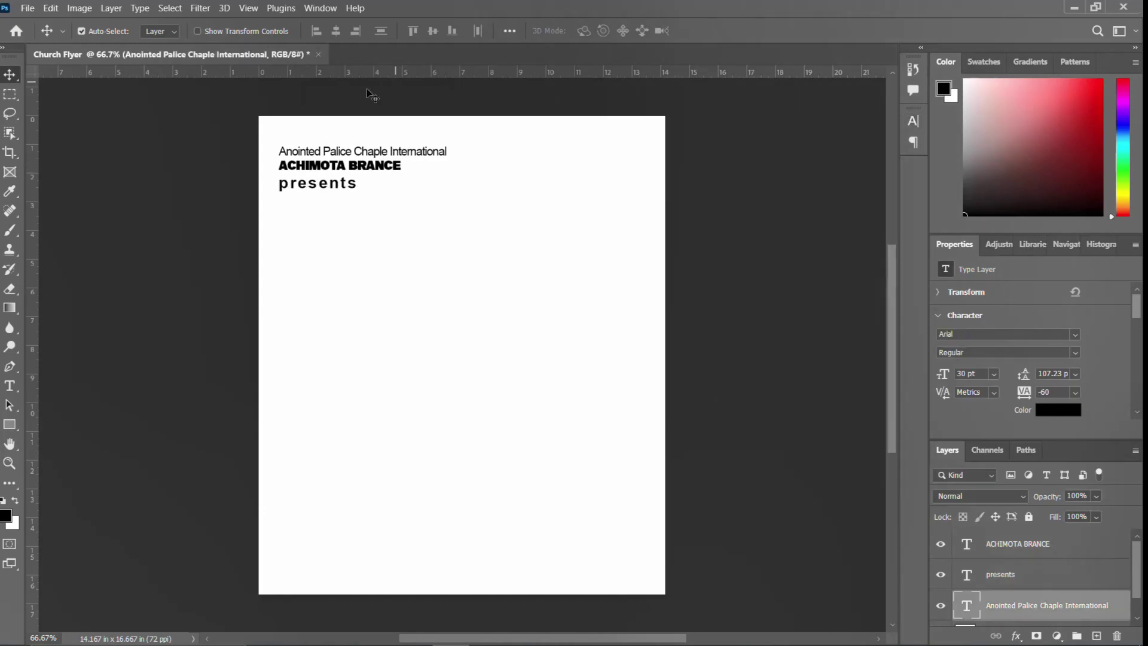
Add a new guide layout of 4 columns and 4 rows
click(248, 8)
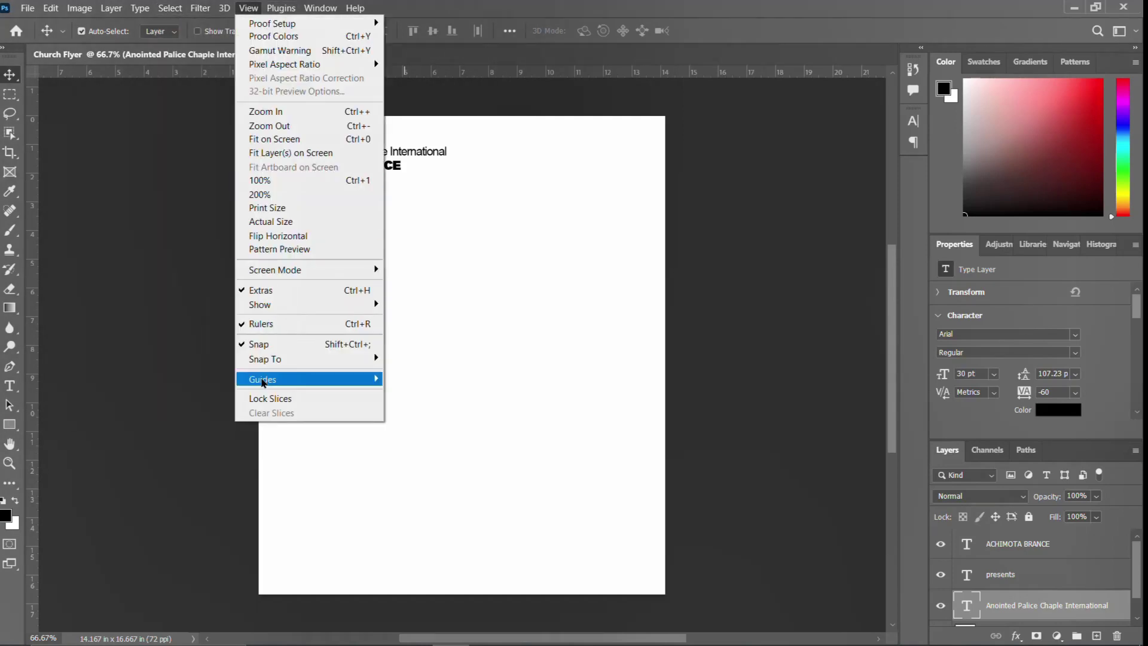
mouse_move(264, 380)
click(430, 475)
click(554, 229)
text(4)
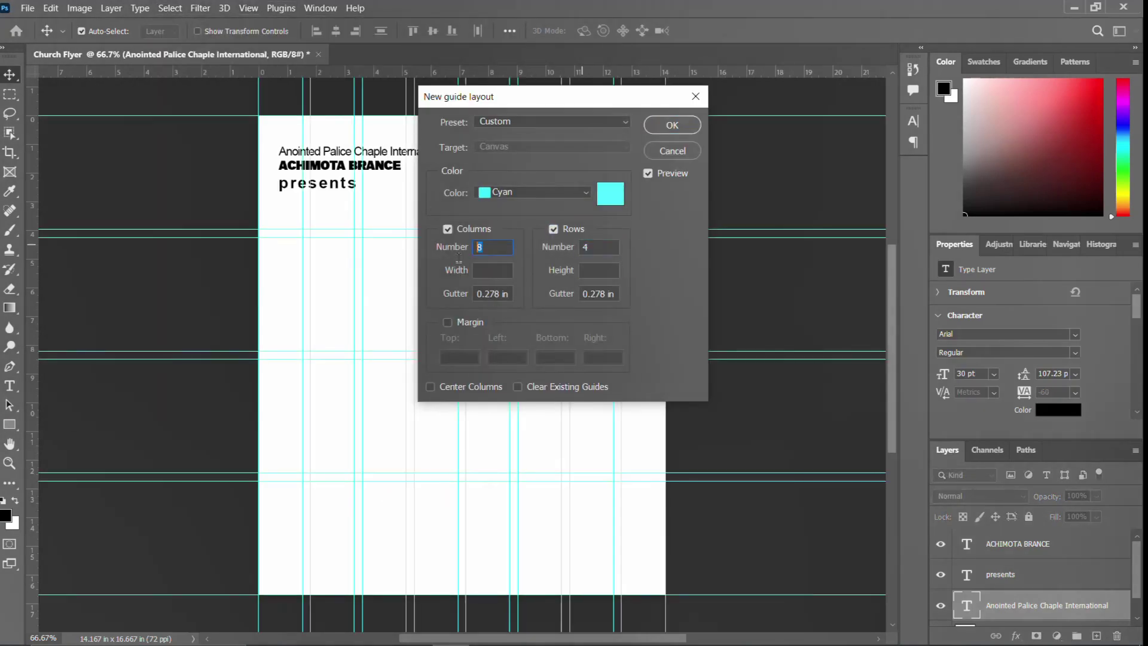
text(4)
click(447, 323)
click(672, 126)
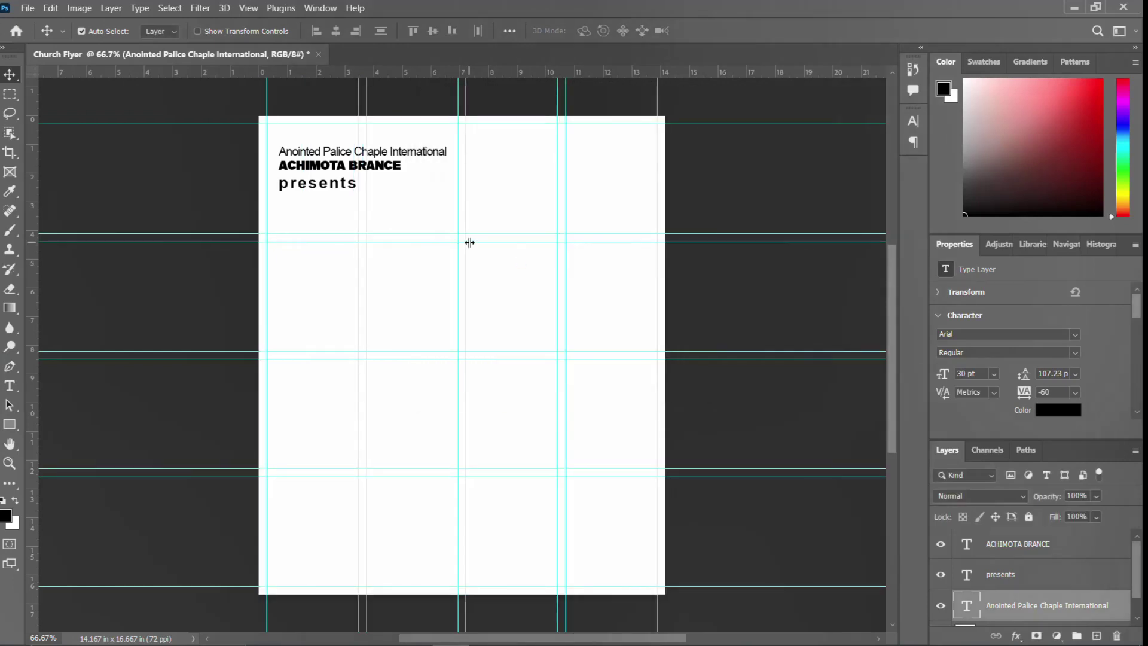
Shift all three heading text layers to the right together
shift+click(1033, 544)
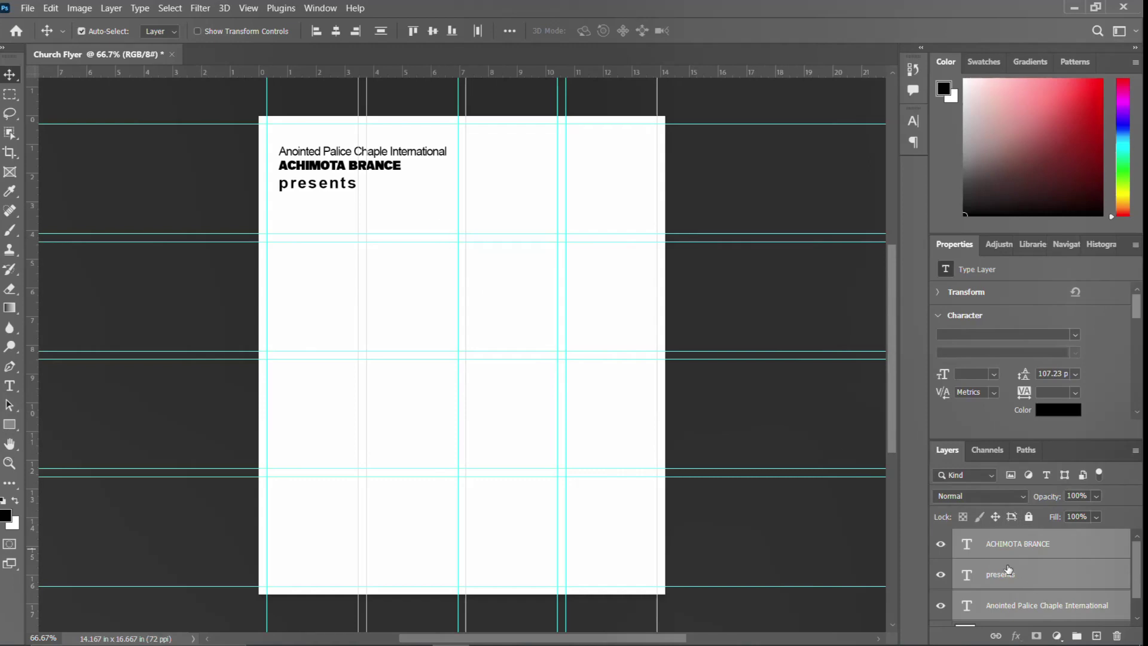
key(ctrl+t)
drag(412, 171, 447, 171)
key(Return)
Set the church name line's font style to Bold
click(1025, 607)
click(913, 126)
click(866, 143)
click(865, 235)
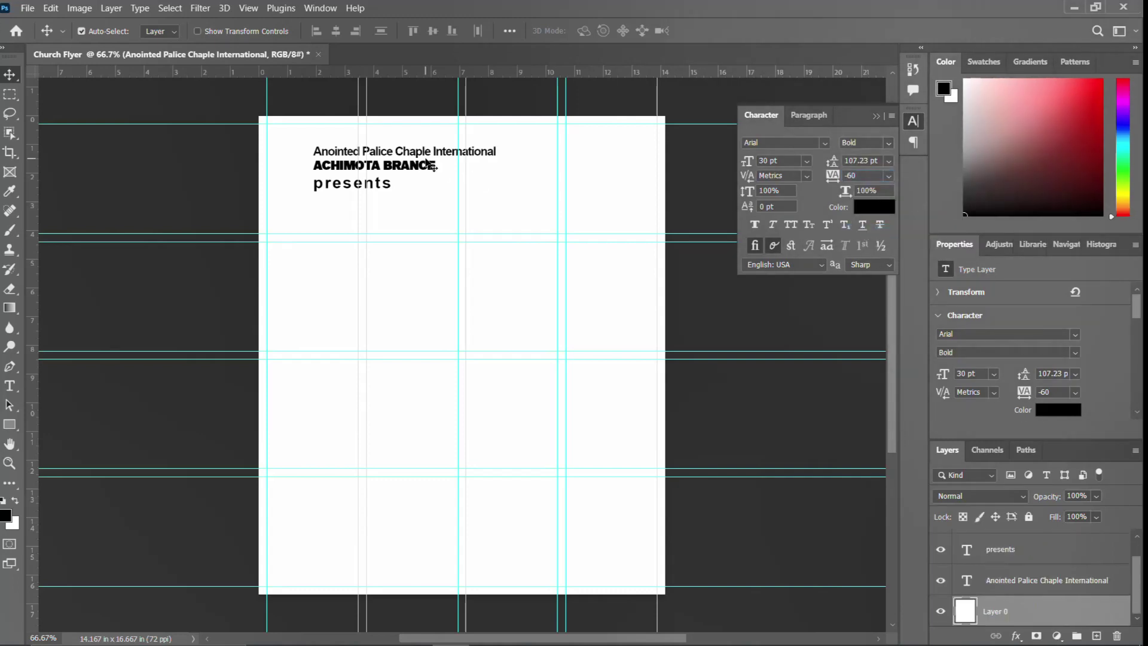
Select the ACHIMOTA BRANCE layer and pick the downloaded logo image
click(432, 169)
click(339, 631)
click(389, 592)
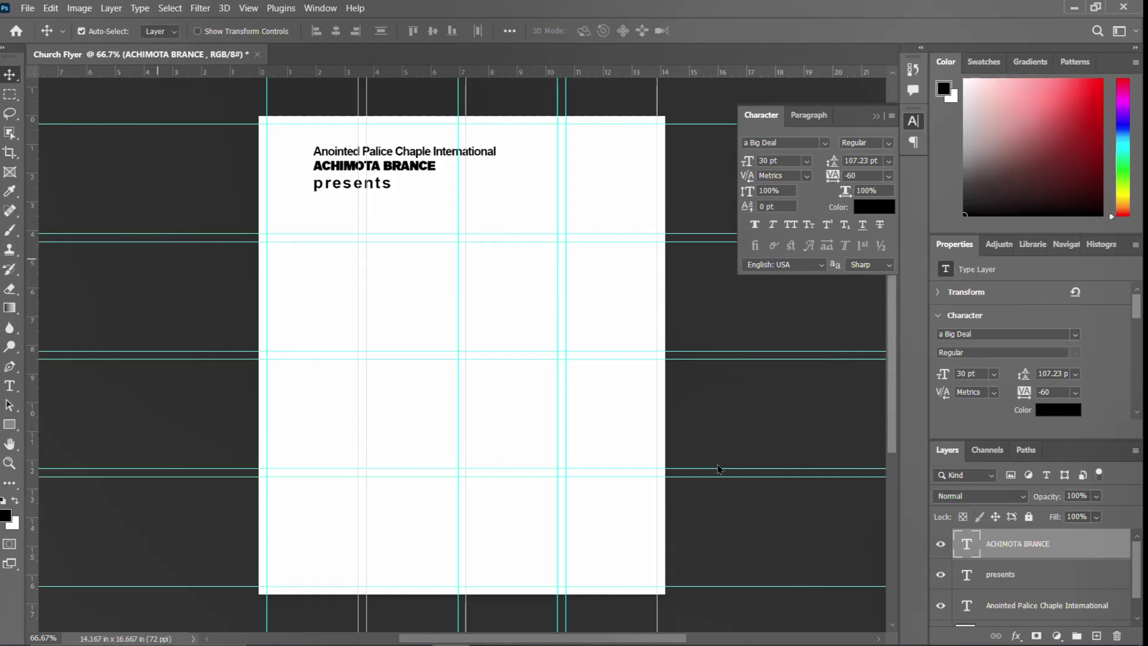
Place the logo on the page centre, rasterize it and enlarge it
drag(694, 638, 462, 355)
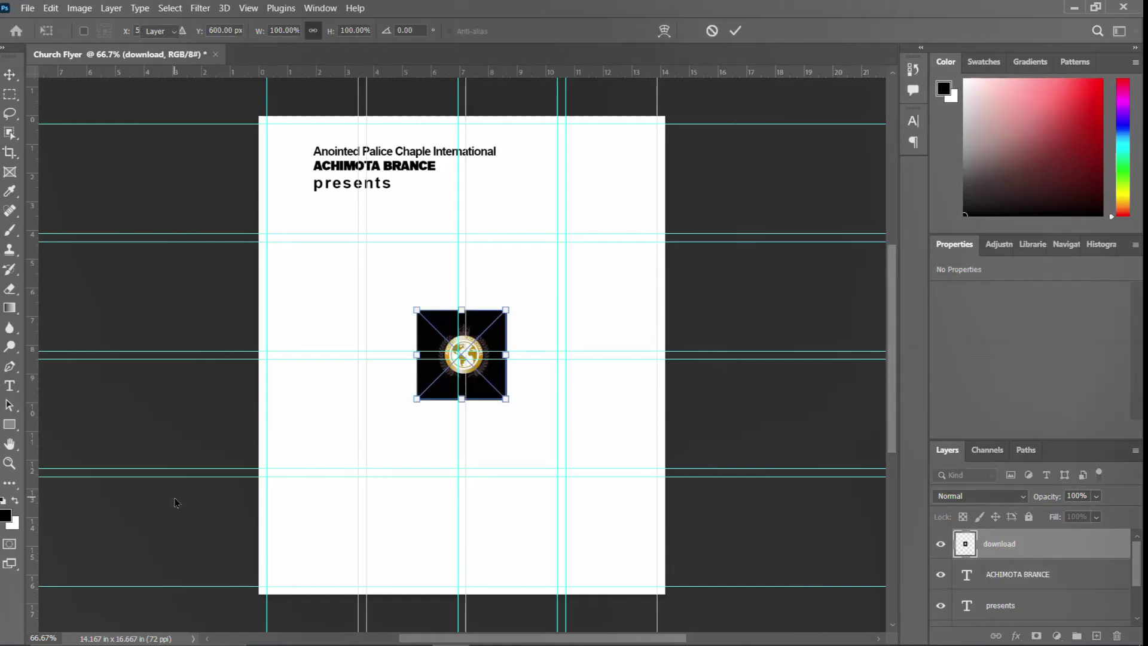
key(Return)
right_click(907, 314)
click(907, 311)
key(ctrl+t)
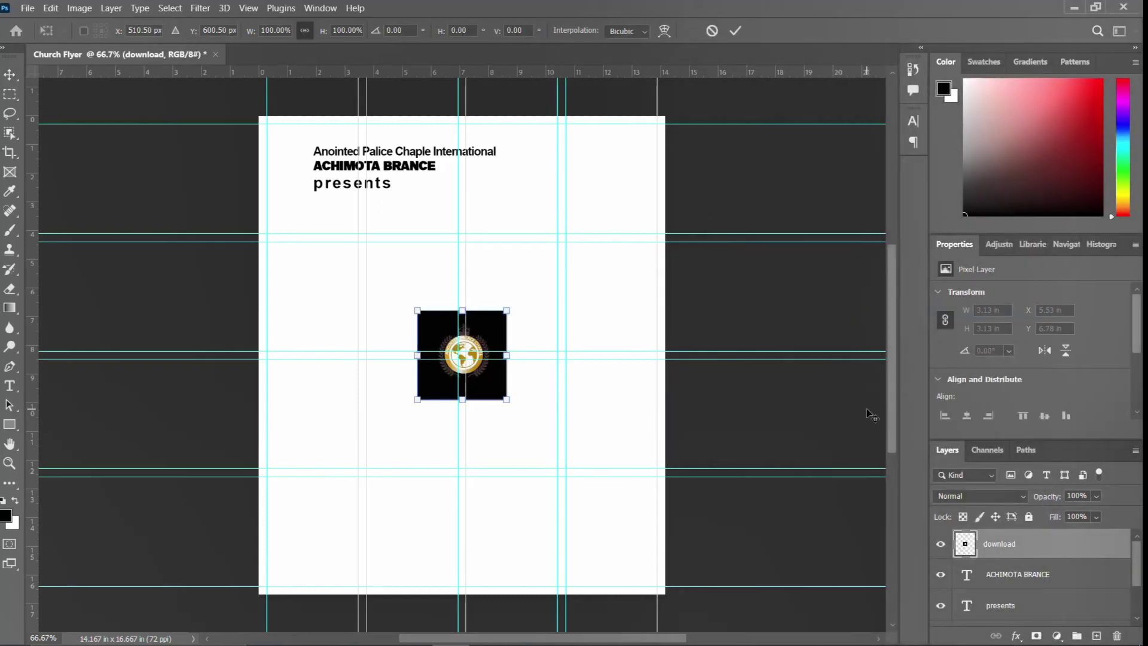
drag(507, 399, 536, 385)
key(Return)
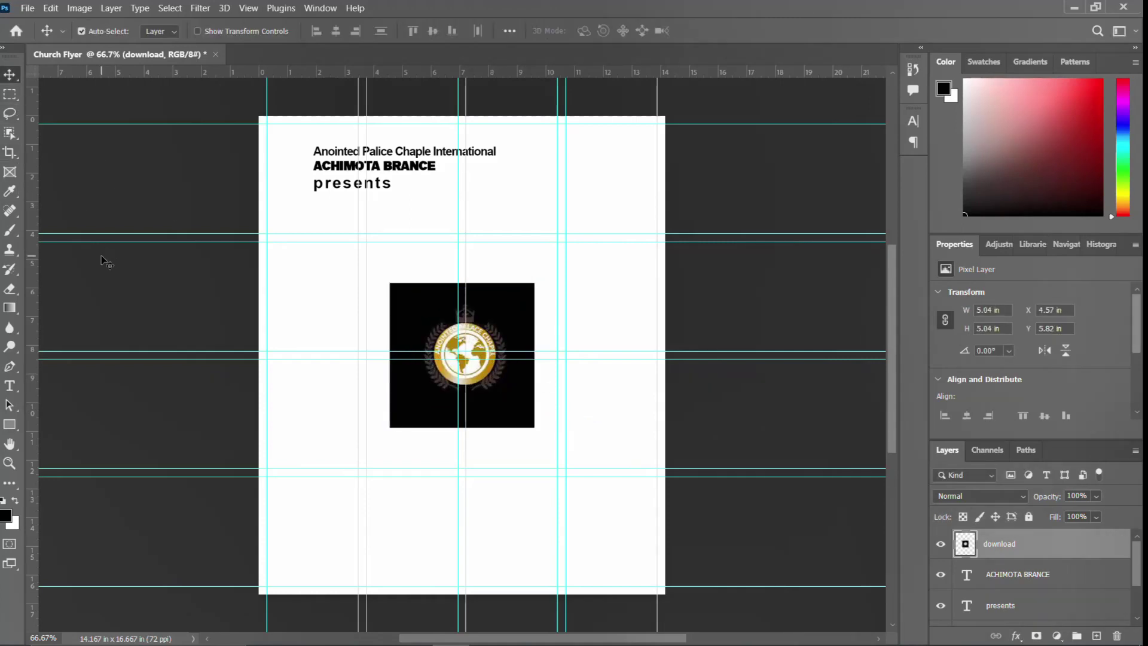
Delete the logo's black background using a Magic Wand selection
key(w)
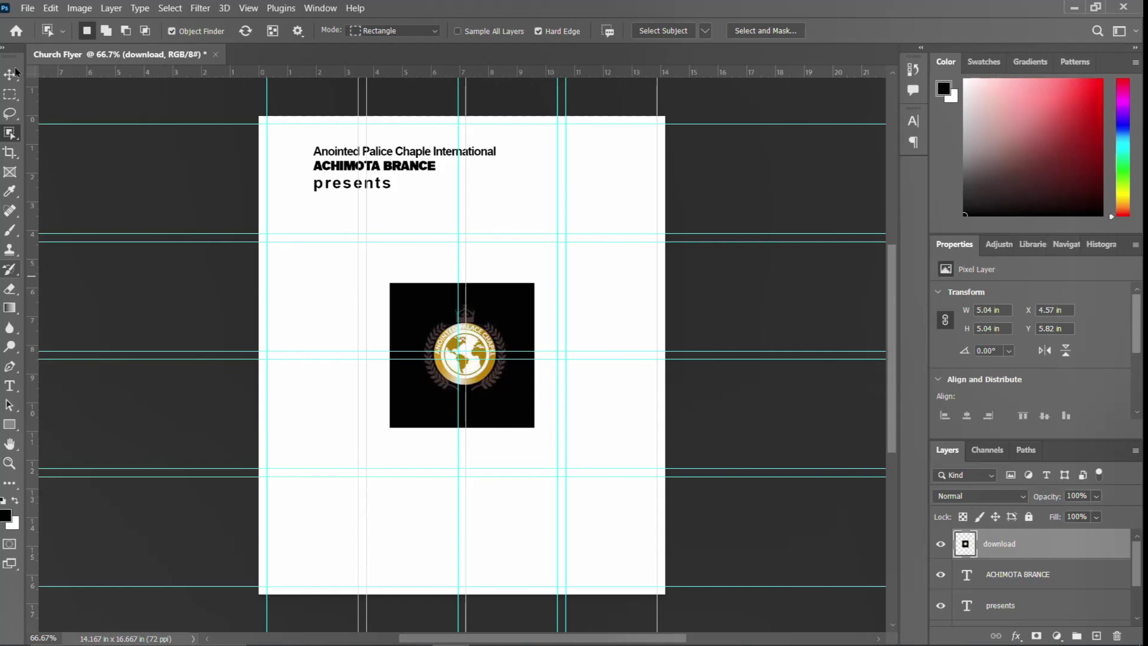
right_click(9, 132)
key(shift+w)
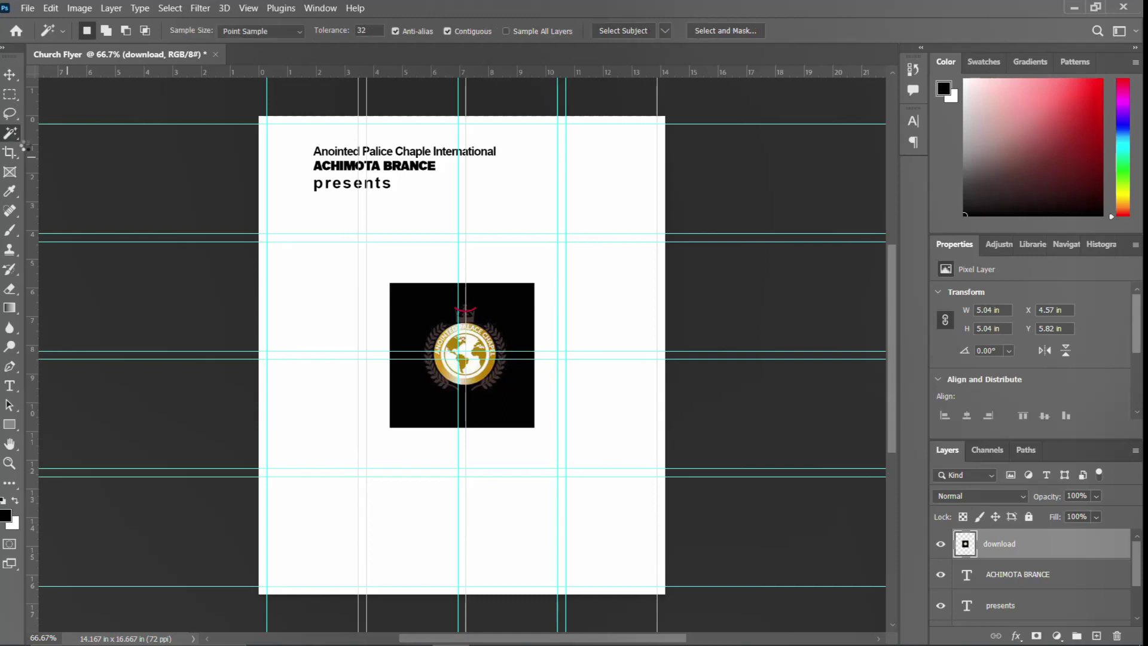
click(413, 412)
key(v)
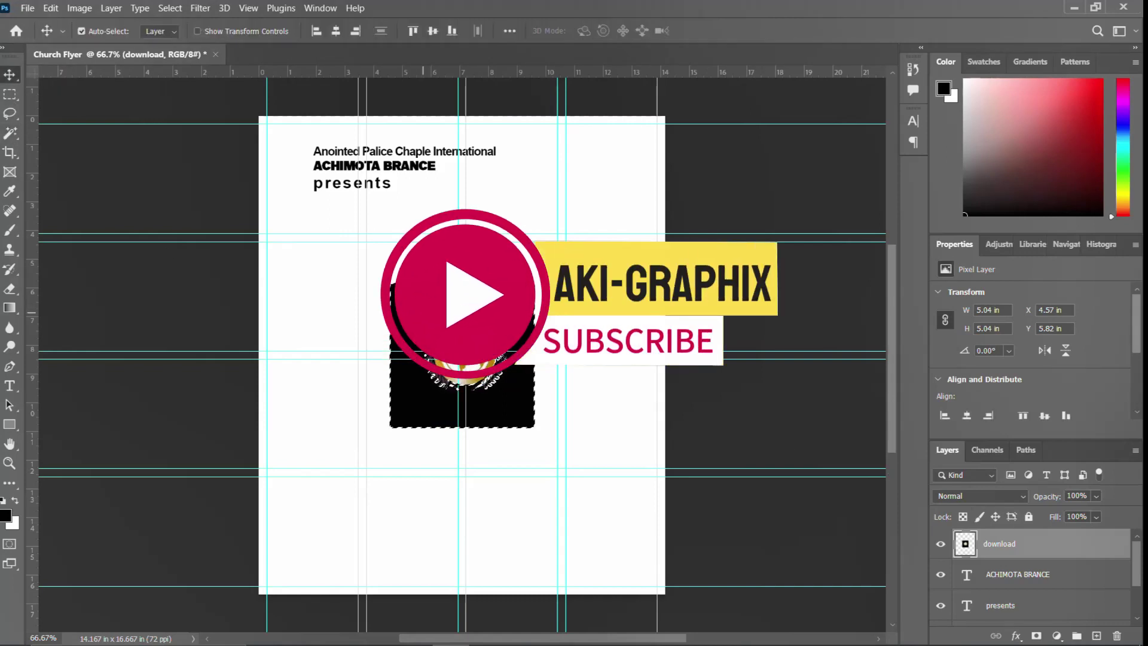
key(ctrl+d)
key(w)
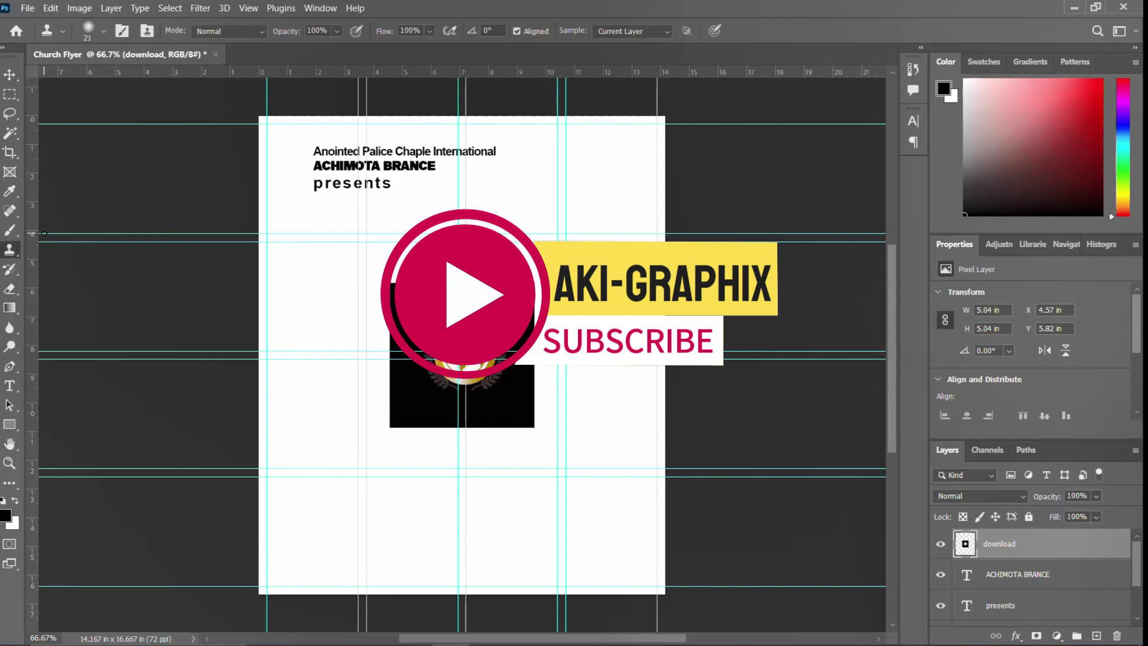
click(413, 317)
key(Delete)
key(ctrl+d)
key(v)
Move the logo beside the church name and shrink it to about half size
drag(483, 348, 381, 265)
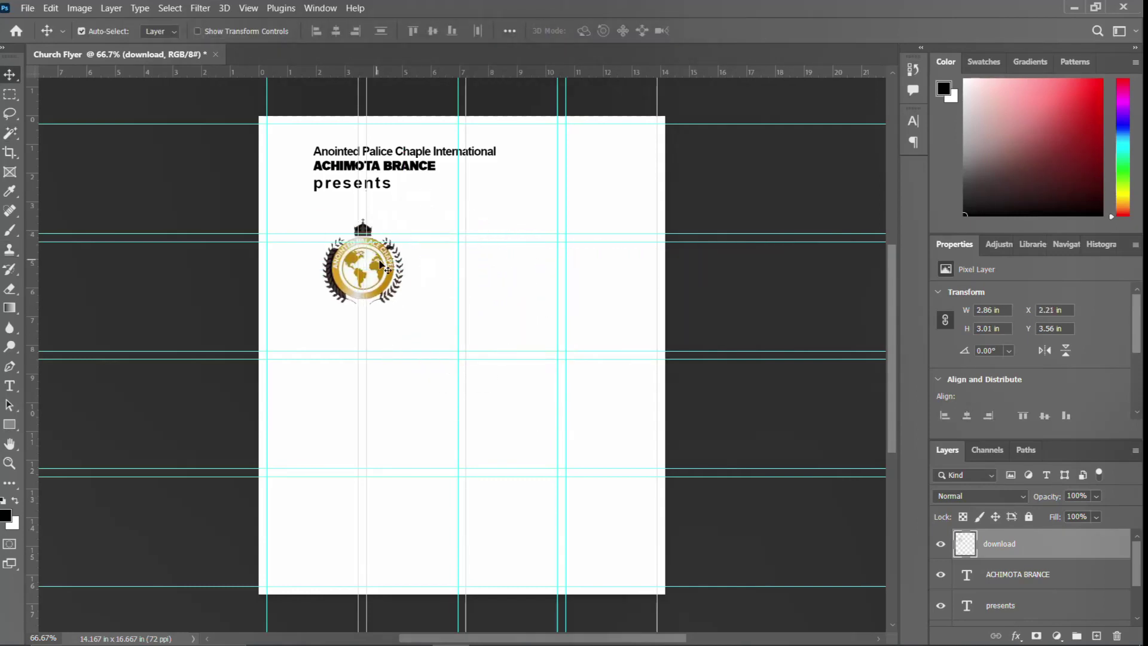
key(ctrl+t)
mouse_move(409, 221)
mouse_down()
mouse_move(385, 238)
mouse_move(297, 166)
mouse_up()
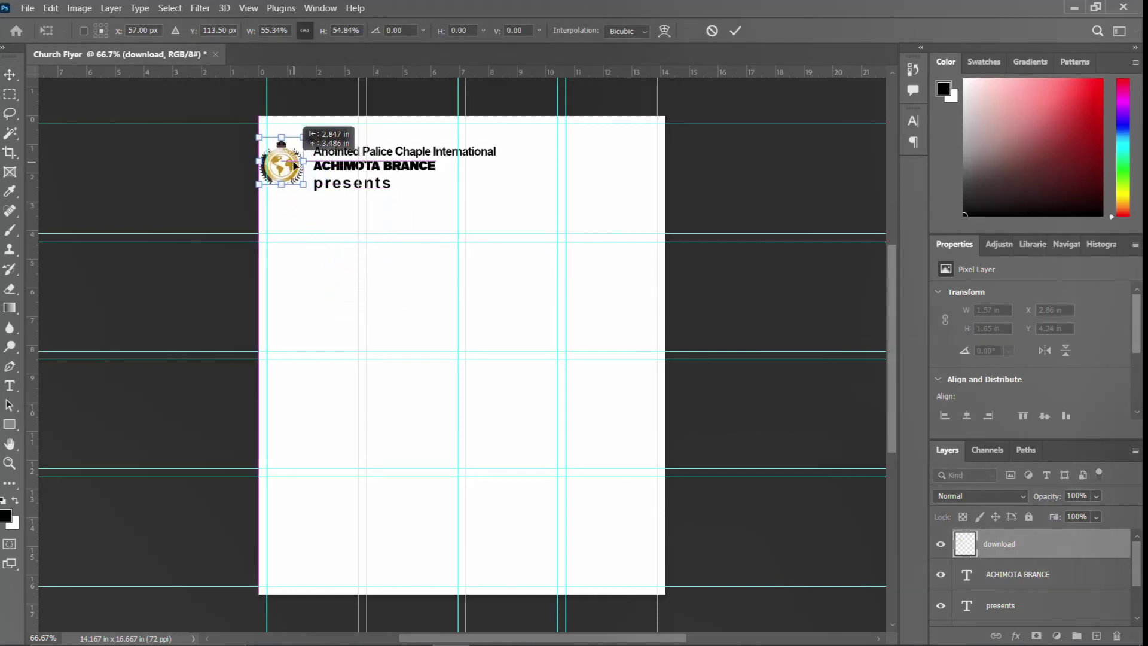
key(Return)
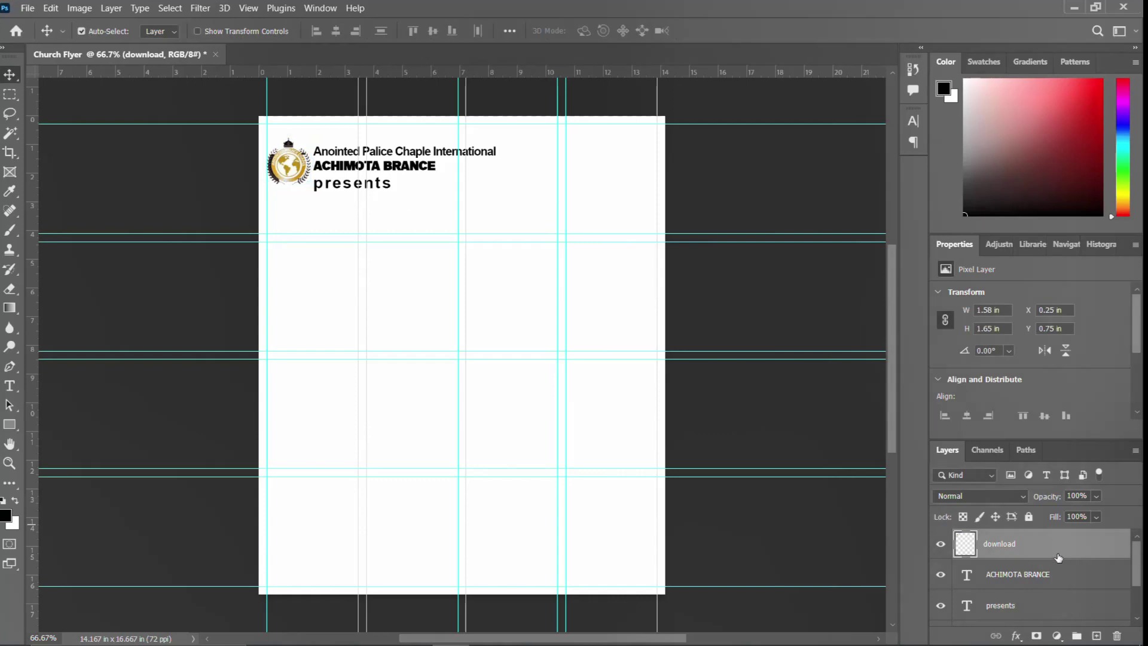
Group the logo and three text layers as 'Church Name + Logo'
scroll(1052, 569, down, 2)
shift+click(1043, 588)
key(ctrl+g)
text(Church Name + Logo)
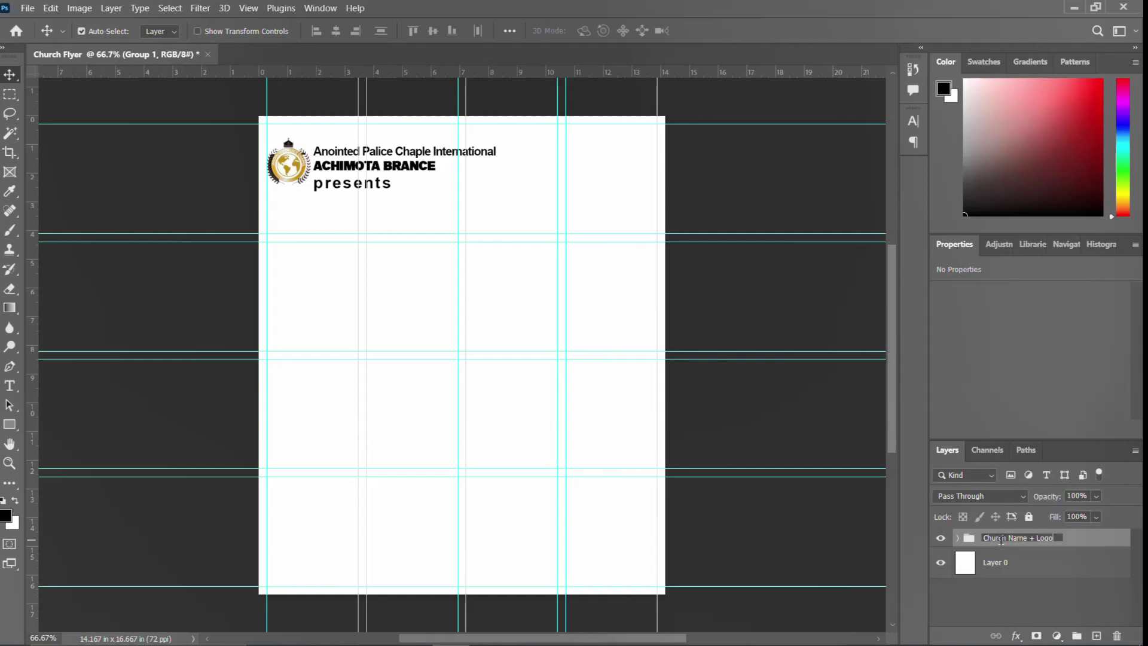
key(Return)
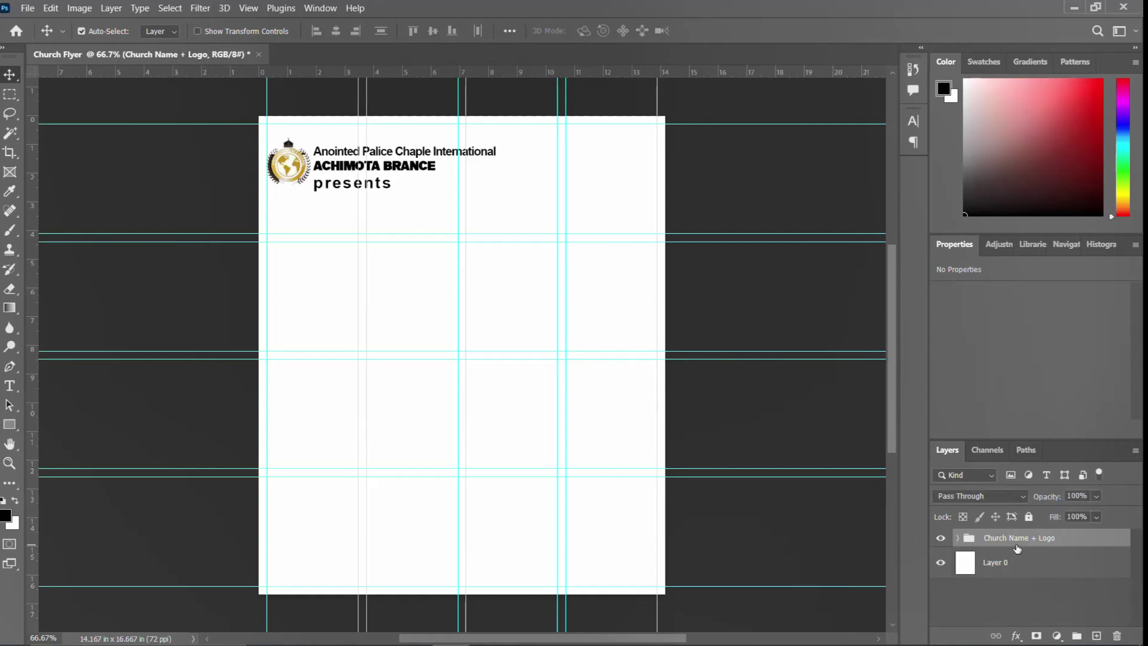
click(335, 635)
Place the brick texture over the whole page, below the church name group
click(824, 223)
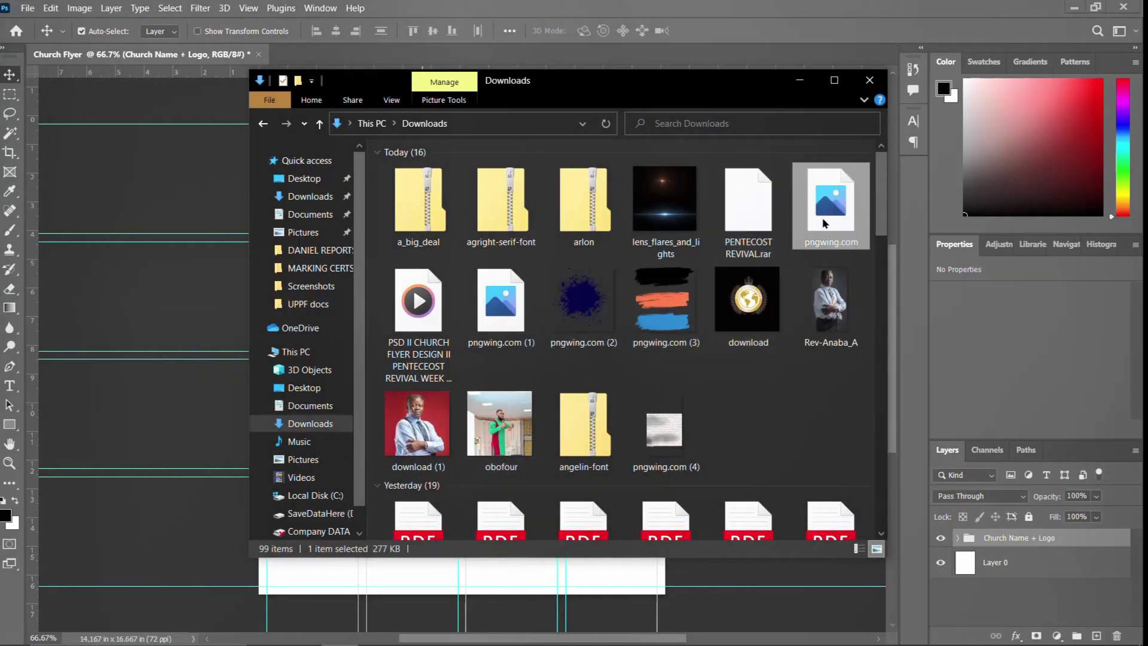
drag(663, 429, 328, 327)
mouse_move(596, 355)
mouse_down()
mouse_move(703, 364)
mouse_move(742, 354)
mouse_up()
drag(559, 415, 566, 351)
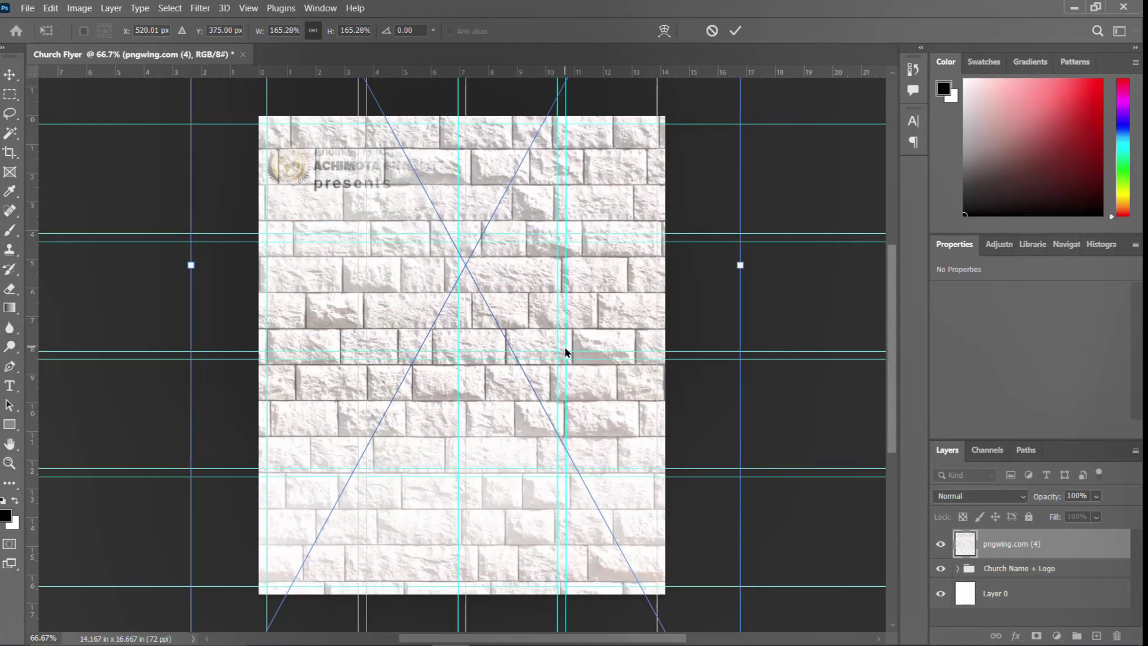
key(Return)
drag(1001, 537, 993, 579)
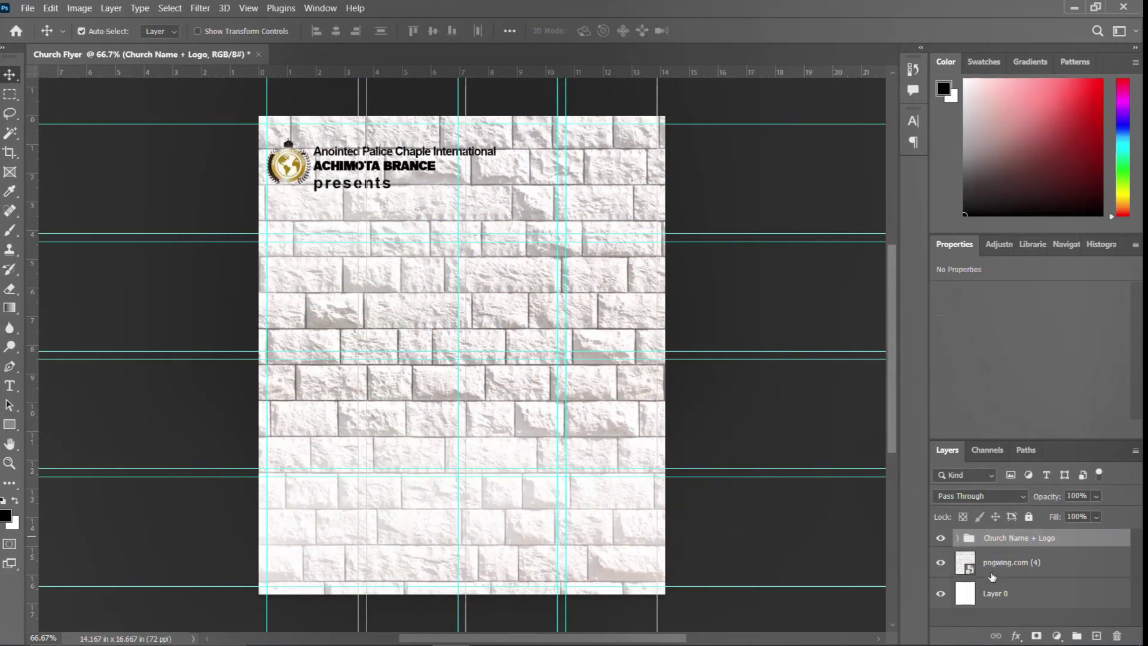
Apply a Gaussian Blur of radius 20 to the brick texture
click(201, 8)
click(436, 244)
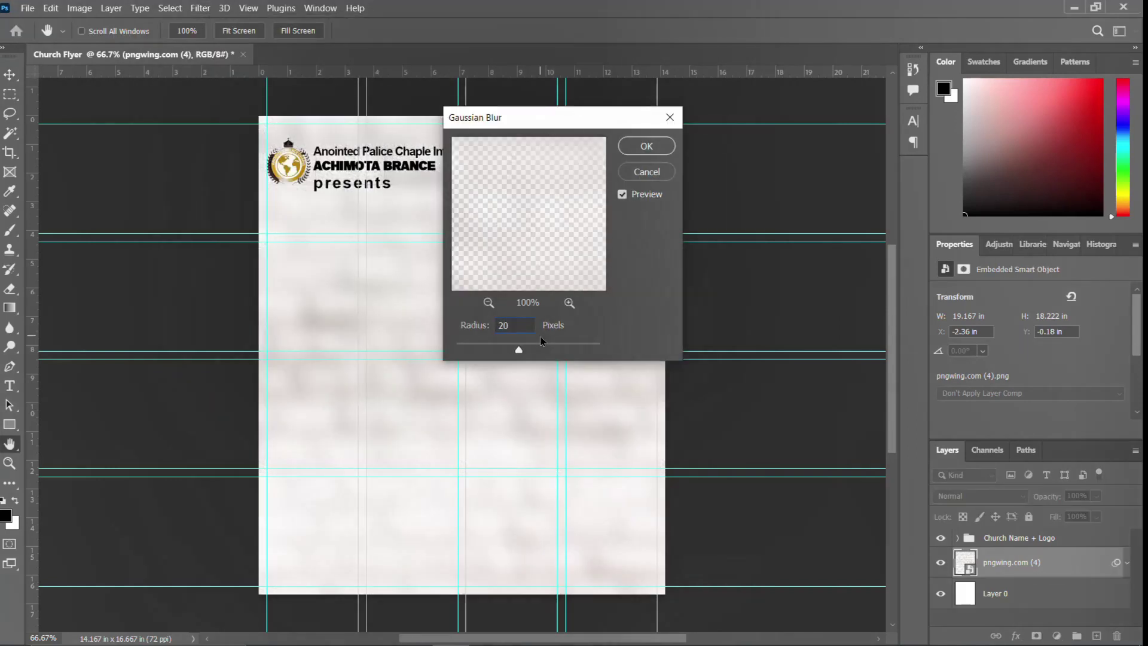
key(Return)
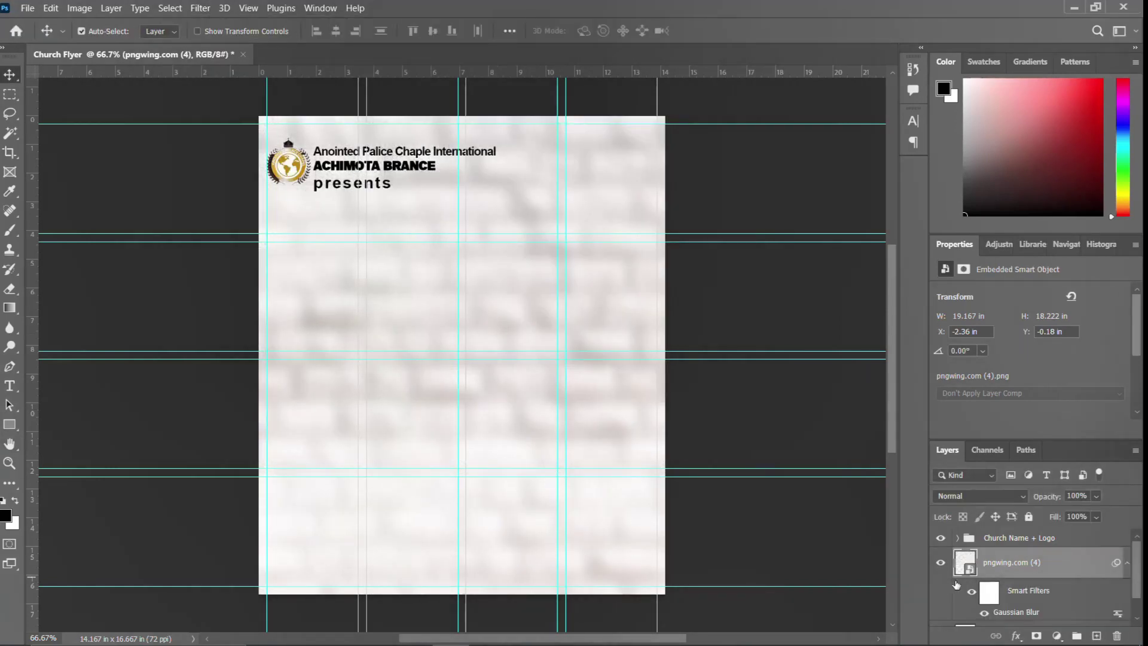
Hide the brick texture layer and browse the adjustment layer list
click(1127, 562)
click(941, 563)
click(1057, 635)
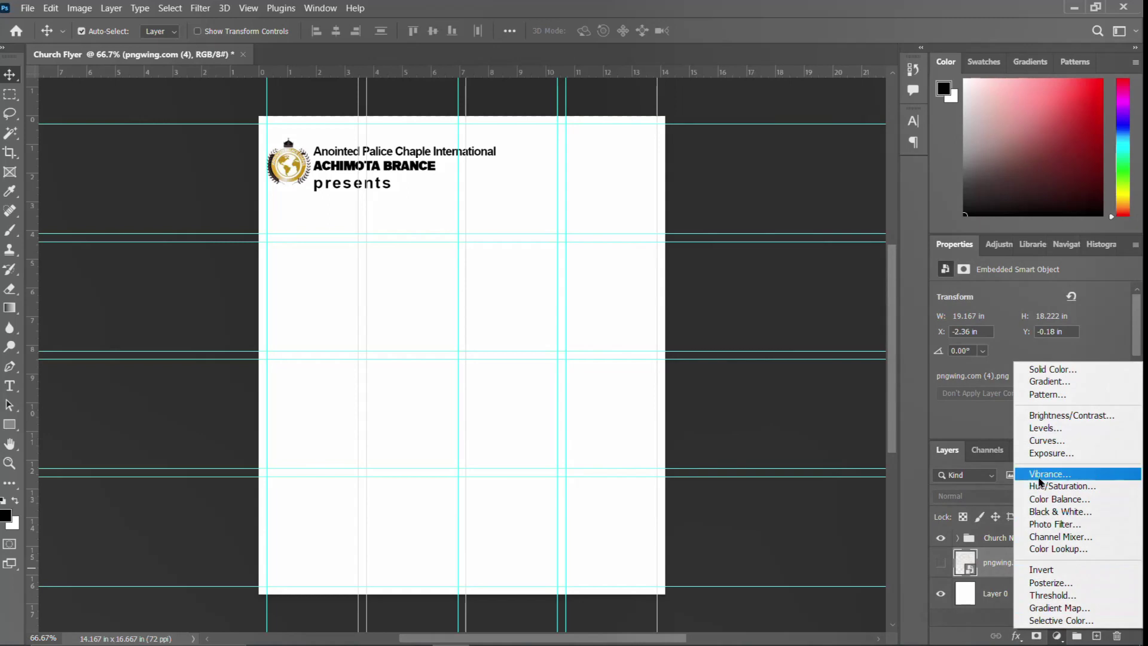
key(Escape)
Browse Pattern Overlay's Trees, Grass and Water patterns, then cancel the Layer Style
click(1016, 635)
click(1039, 490)
click(556, 375)
click(819, 237)
click(714, 306)
click(713, 352)
click(714, 374)
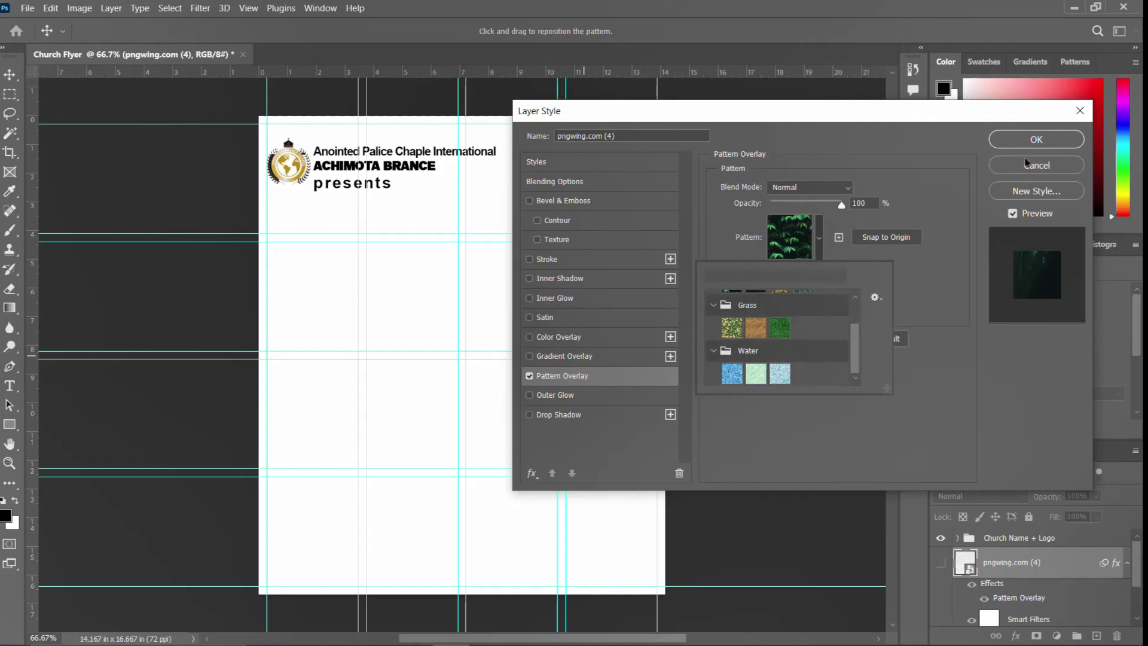
click(1026, 165)
click(359, 627)
Place the navy splash image on the flyer, enlarged below the heading
mouse_move(583, 278)
mouse_down()
mouse_move(281, 257)
mouse_move(362, 321)
mouse_up()
drag(571, 220, 647, 126)
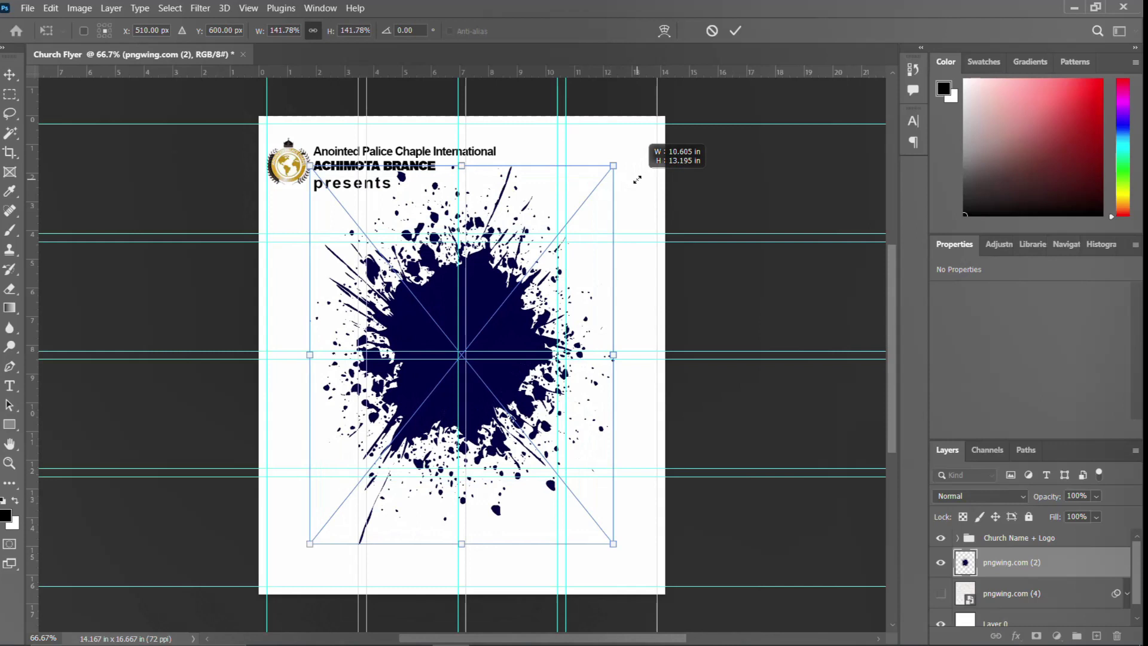
drag(525, 296, 490, 305)
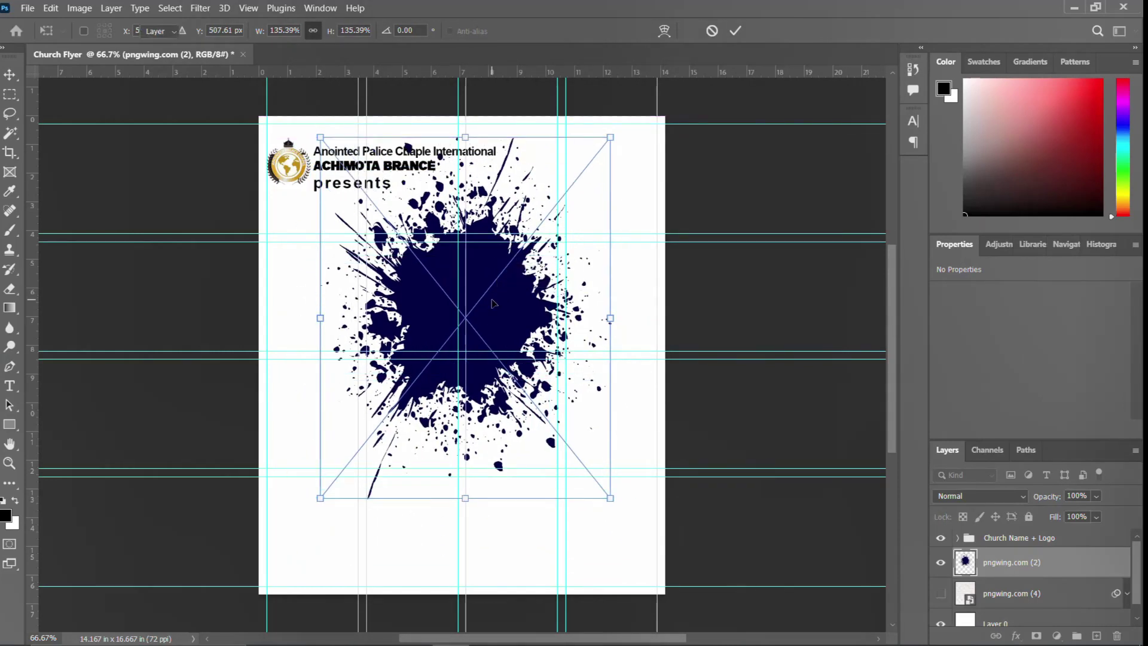
key(Return)
Centre the splash horizontally on the page and bring up the notes in Notepad
key(ctrl+a)
click(336, 31)
key(ctrl+d)
click(487, 634)
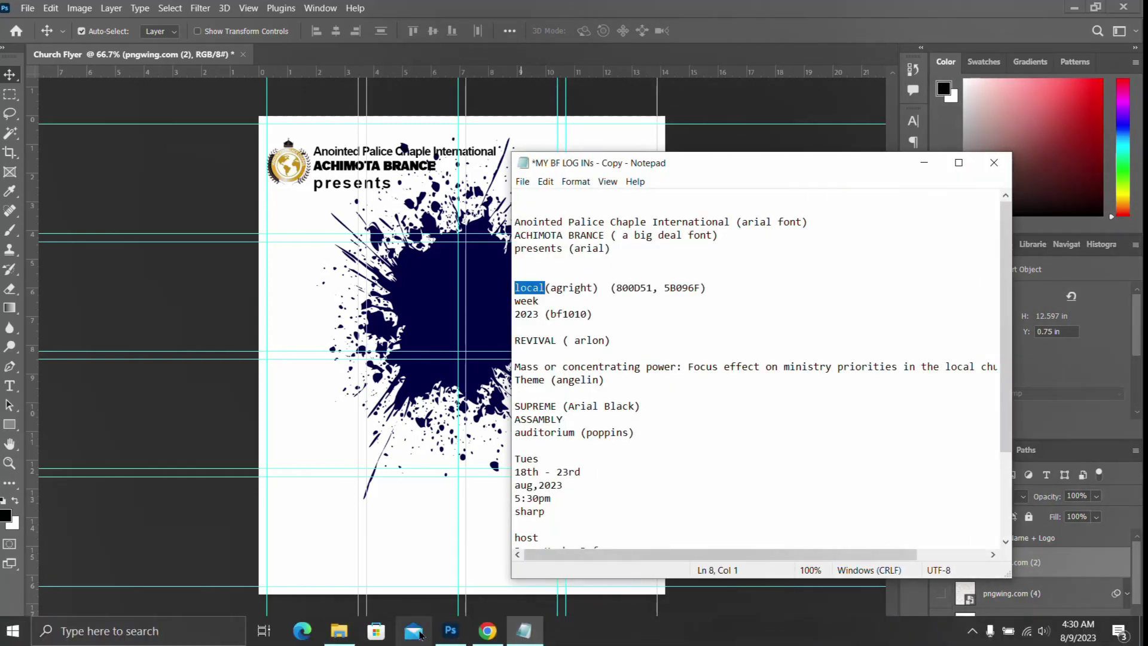
Add the word 'local' on the navy splash and colour it orange
click(443, 634)
key(t)
click(431, 303)
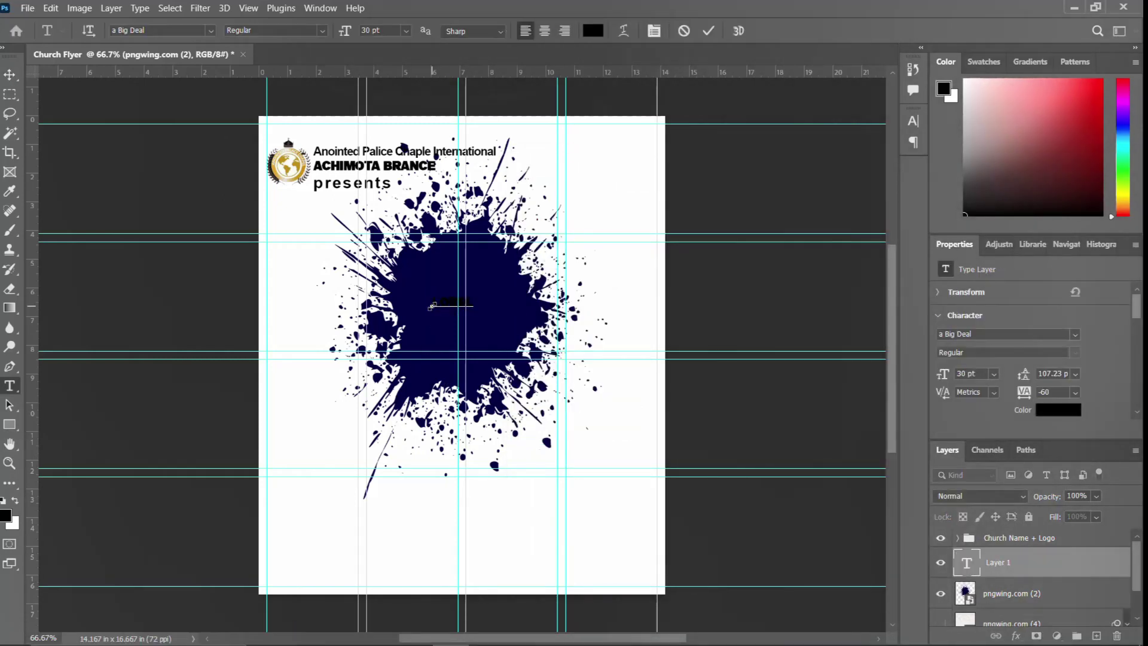
text(local)
click(914, 121)
click(874, 207)
click(580, 306)
drag(580, 306, 581, 310)
click(541, 146)
click(711, 130)
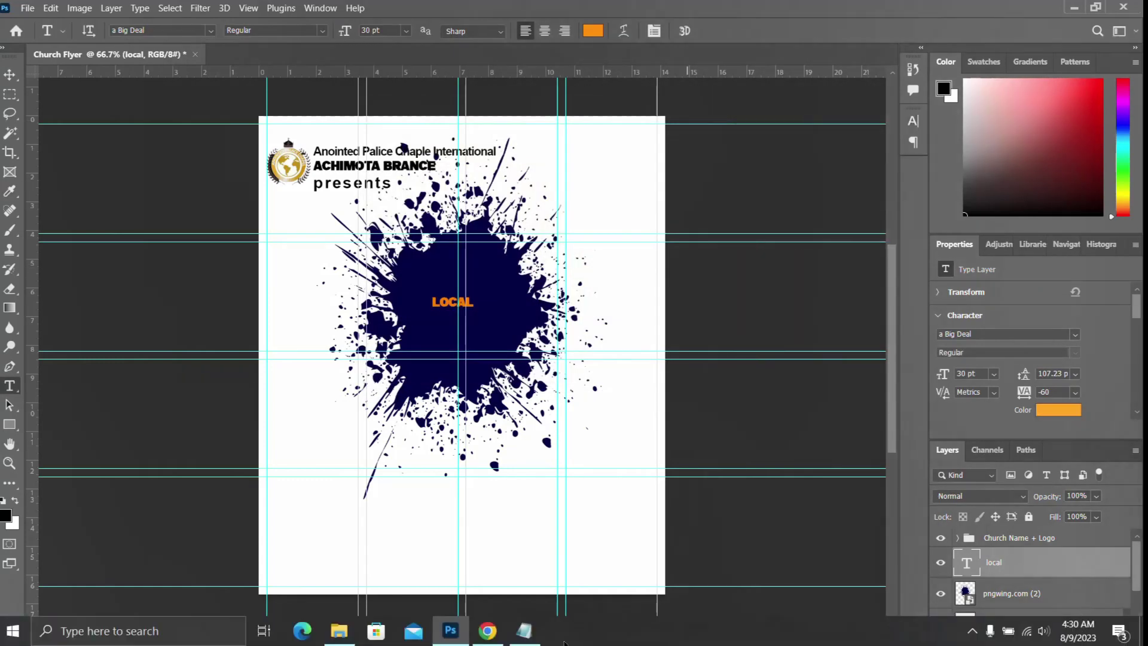
Set LOCAL in the Agright font and enlarge it about threefold
click(524, 631)
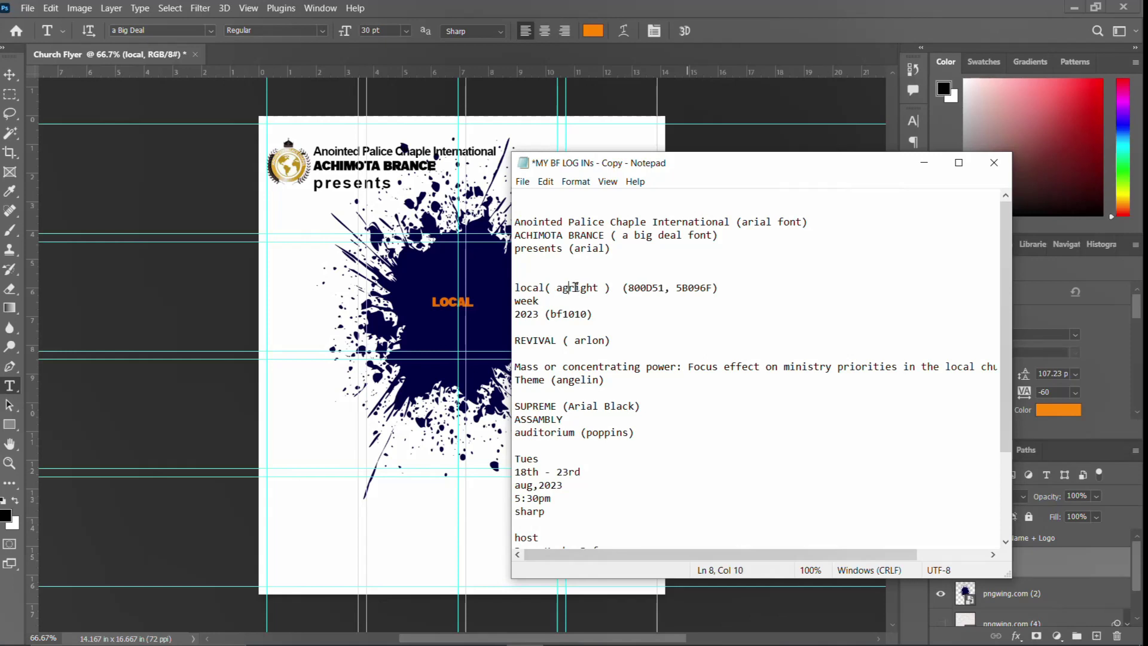
click(450, 634)
right_click(450, 634)
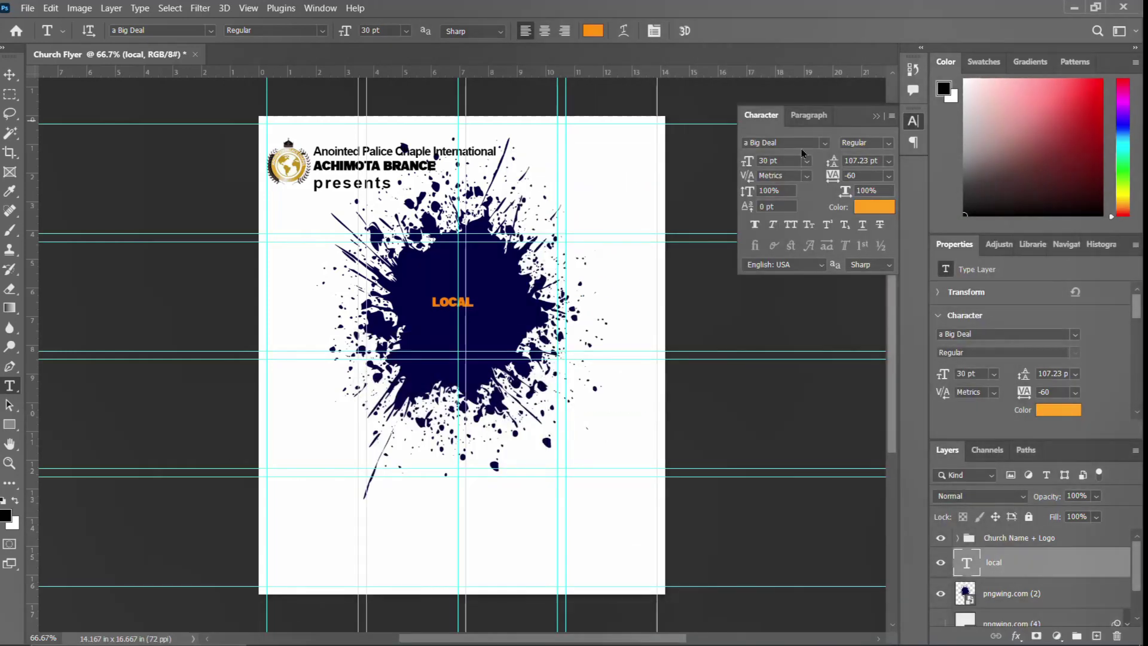
click(777, 144)
text(agright)
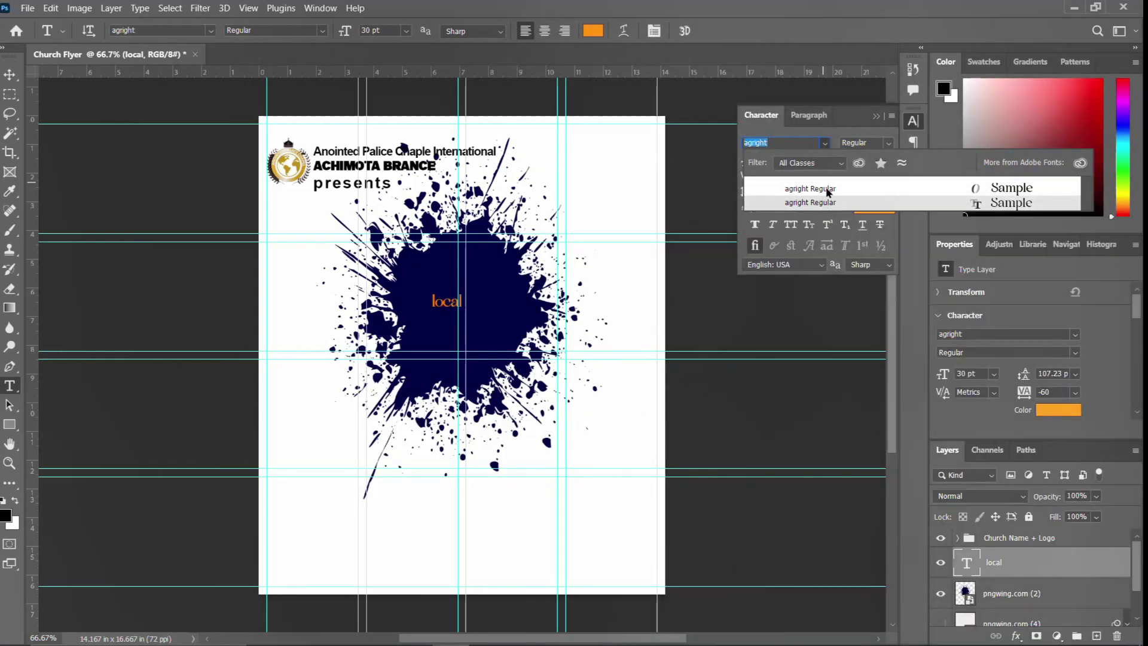
click(796, 210)
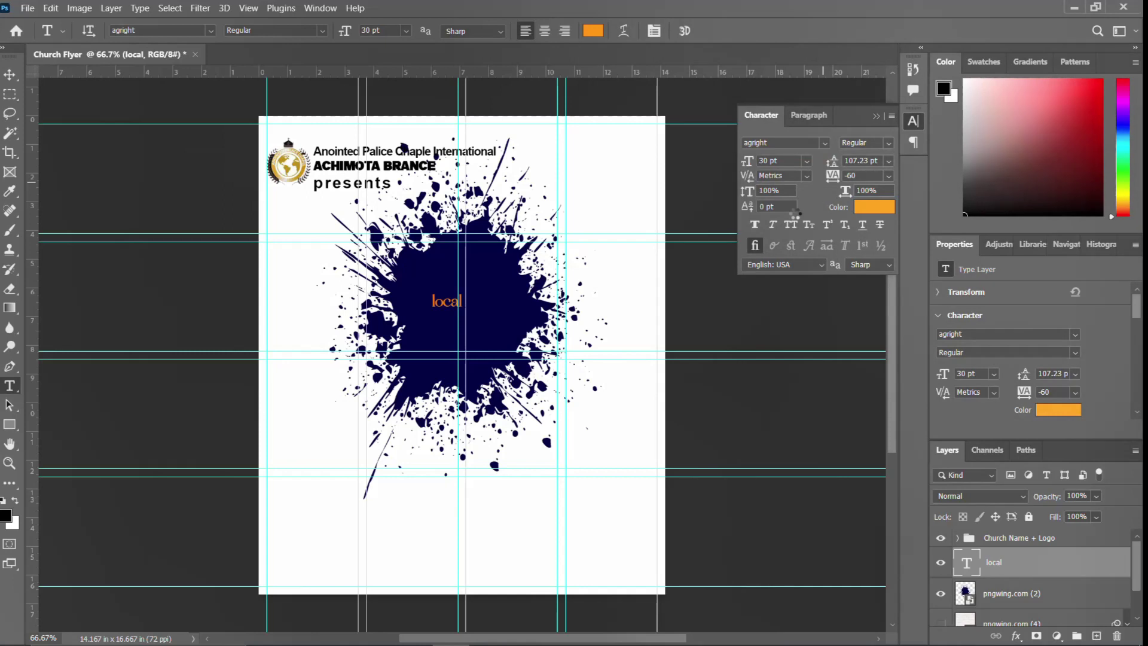
click(913, 121)
key(ctrl+t)
drag(475, 320, 522, 333)
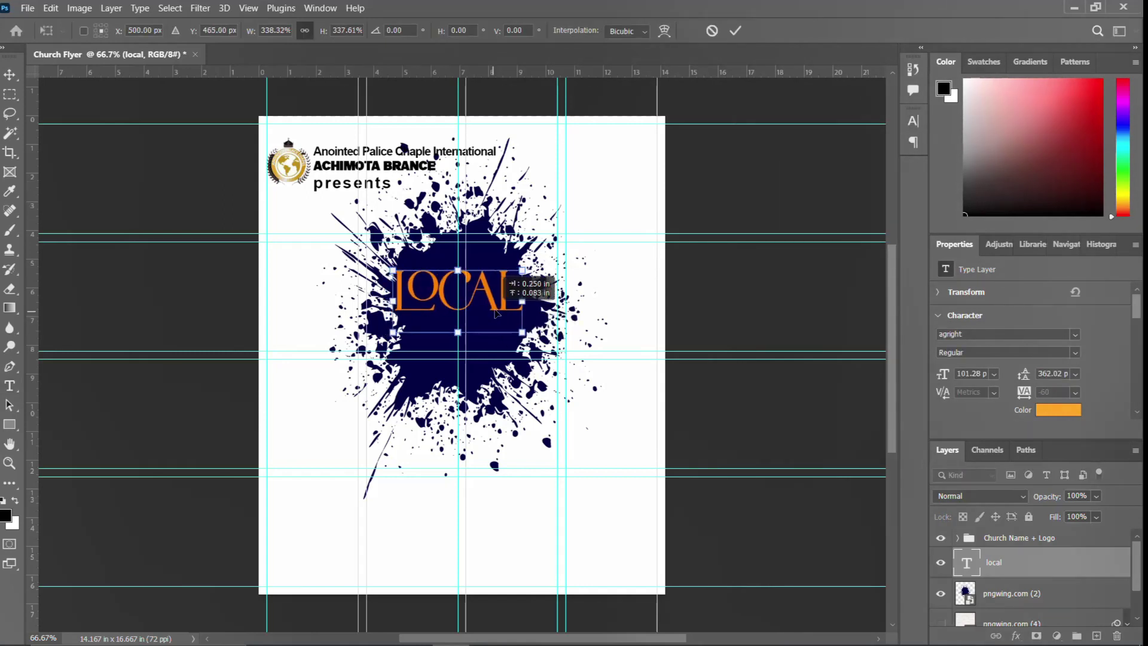
key(Return)
Duplicate LOCAL, retype the copy as 'week' and nudge it beneath LOCAL
click(450, 634)
double_click(528, 299)
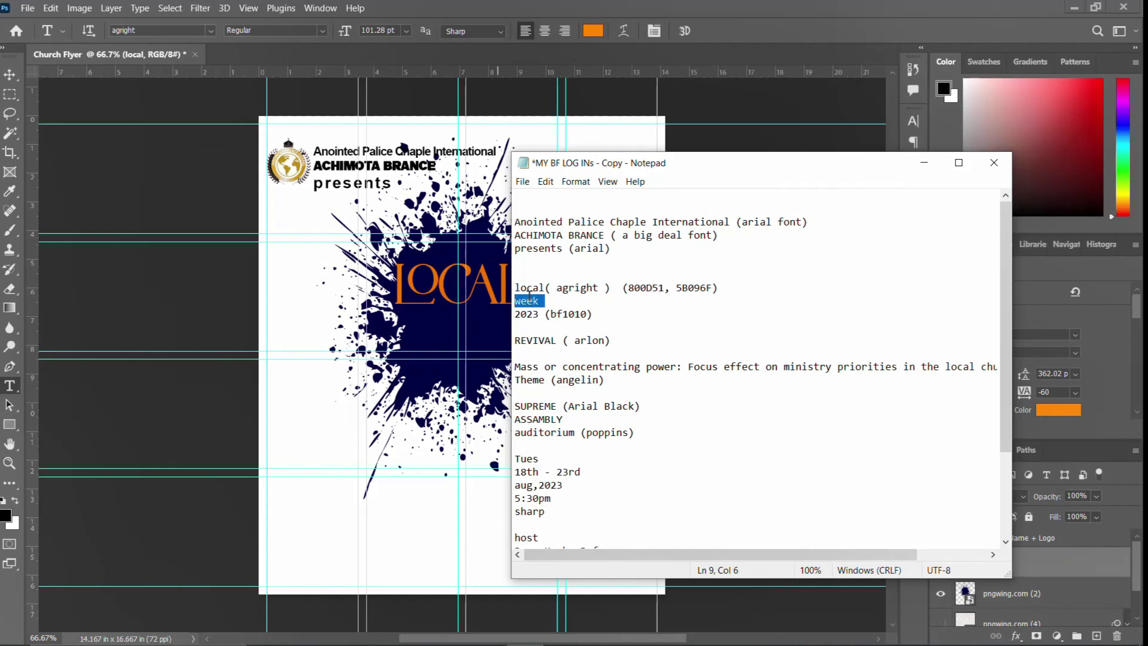
click(416, 292)
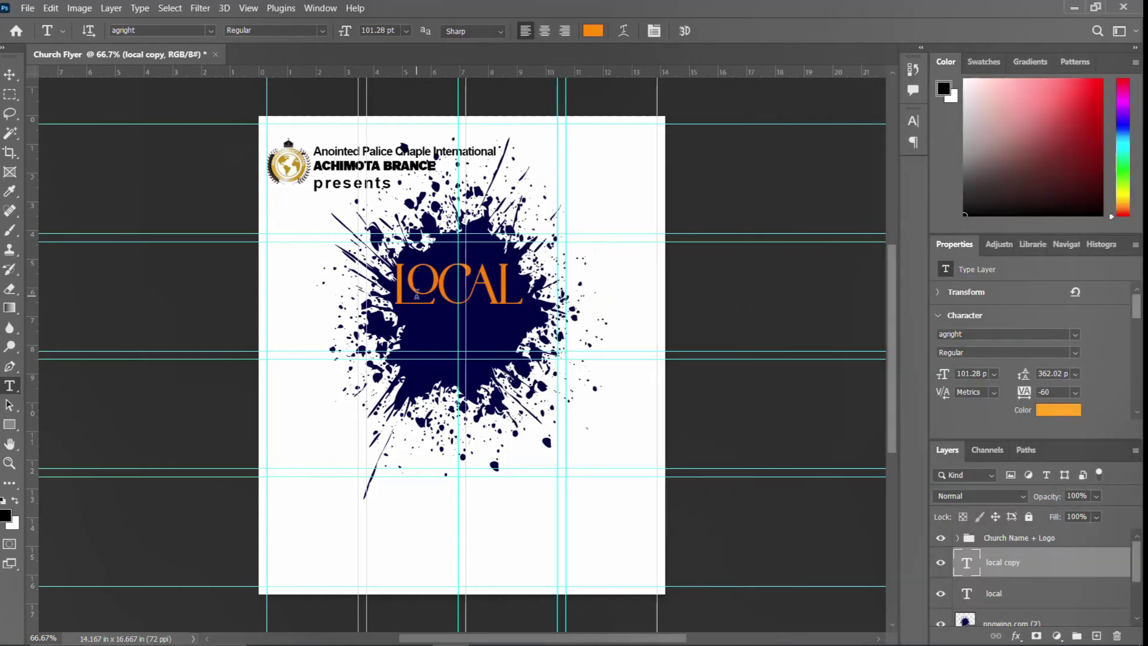
key(v)
key(shift+Down)
key(shift+Down)
key(shift+Down)
key(shift+Down)
double_click(964, 568)
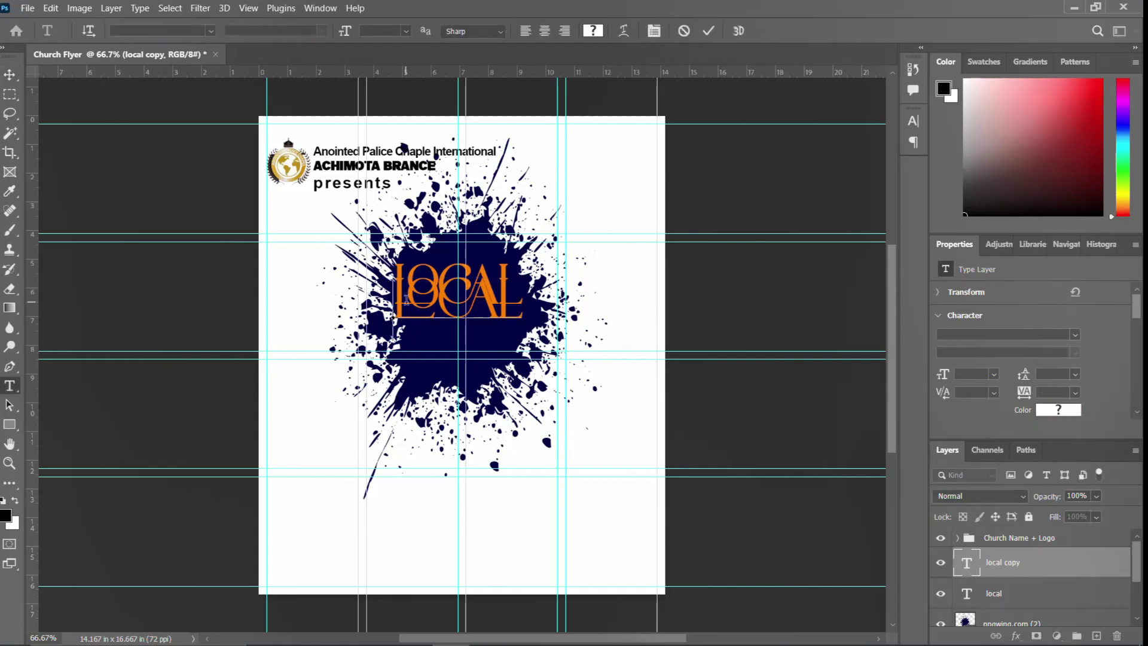
text(week)
key(ctrl+Return)
key(ctrl+t)
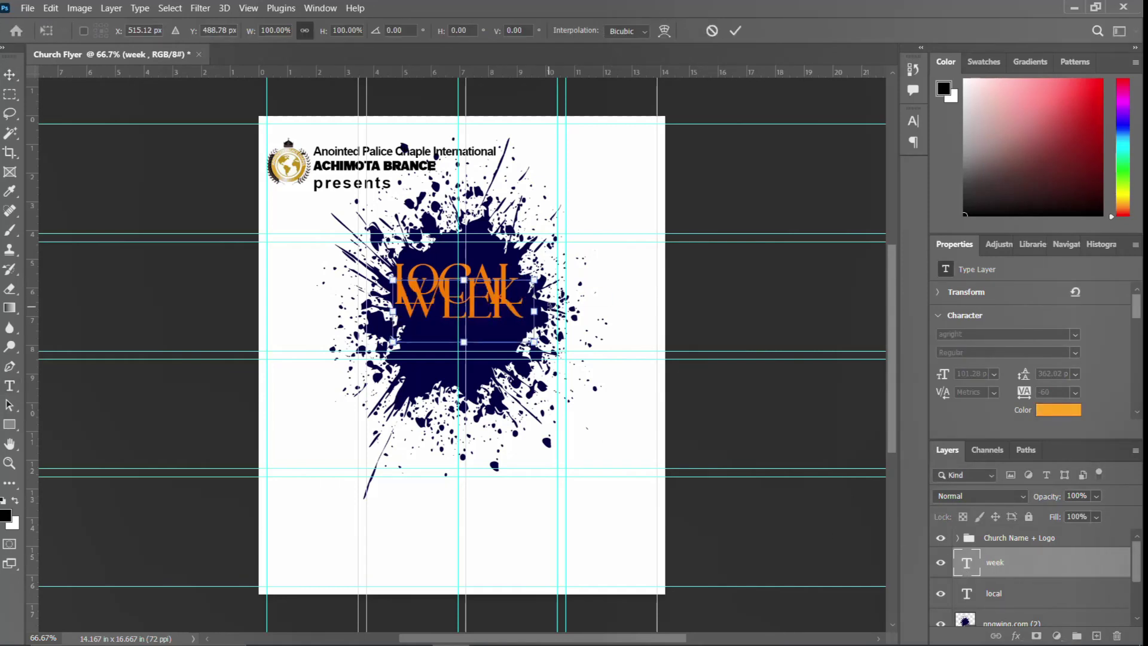
key(shift+Down)
key(shift+Down)
key(shift+Down)
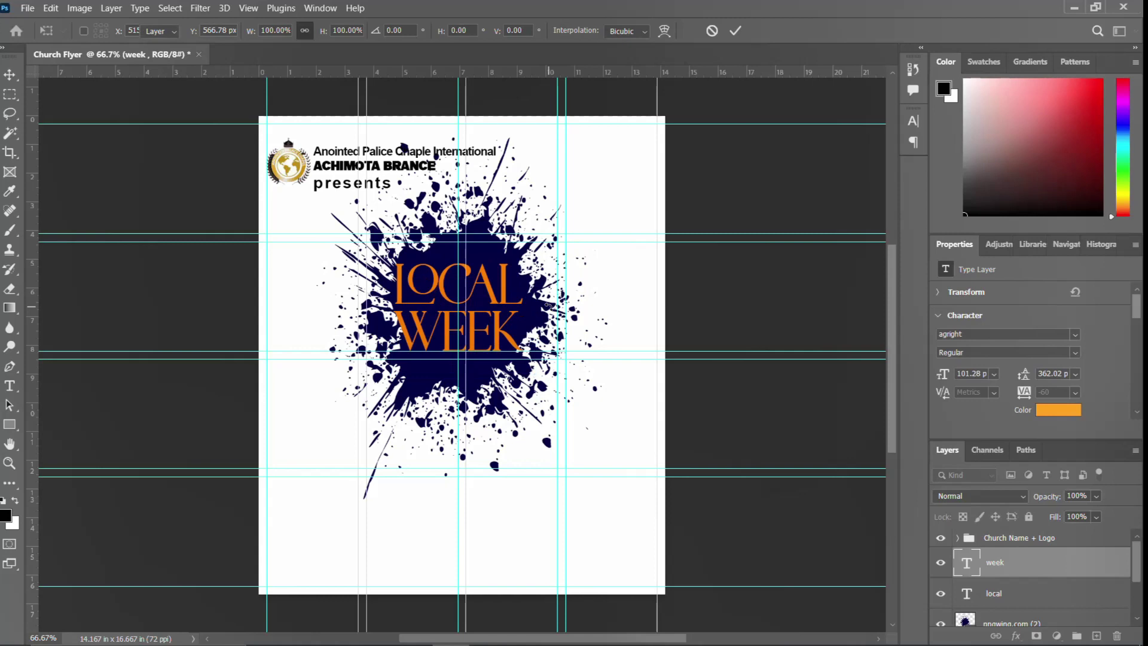
key(Return)
click(150, 634)
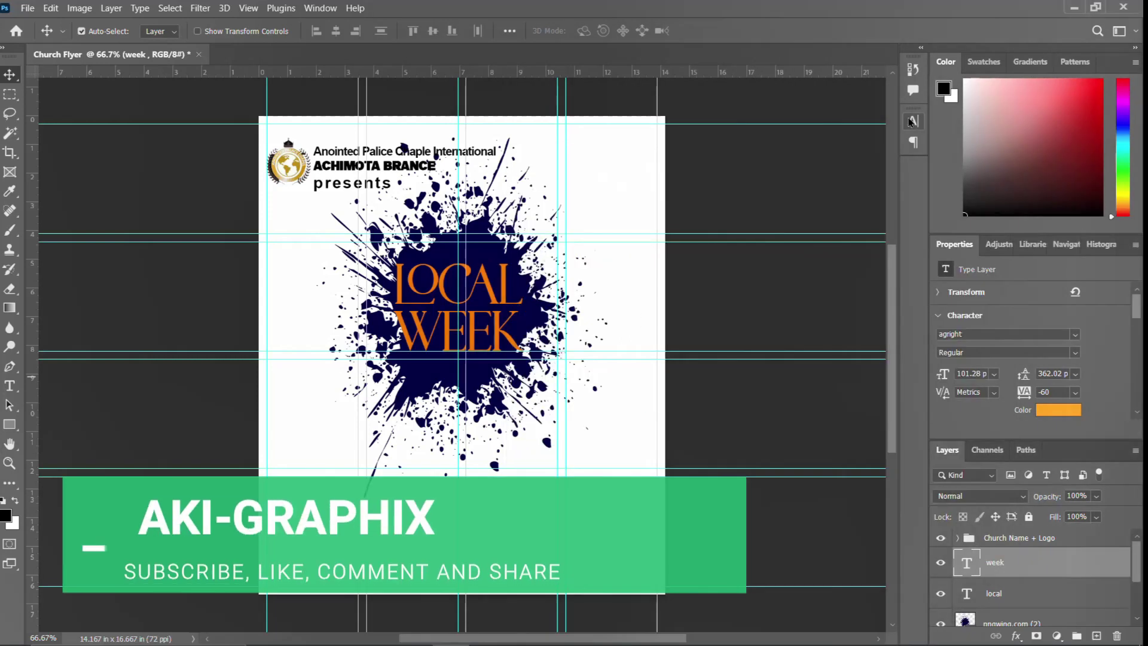
Try a magenta colour code on WEEK, then set it back to orange
text(800D51)
key(Return)
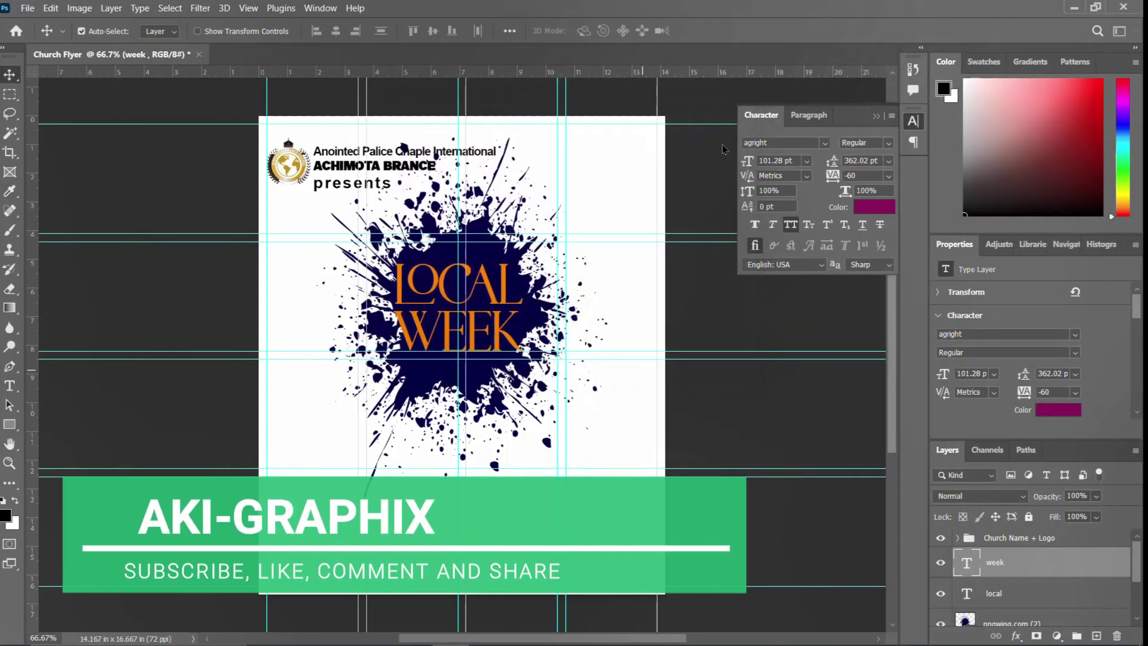
click(875, 206)
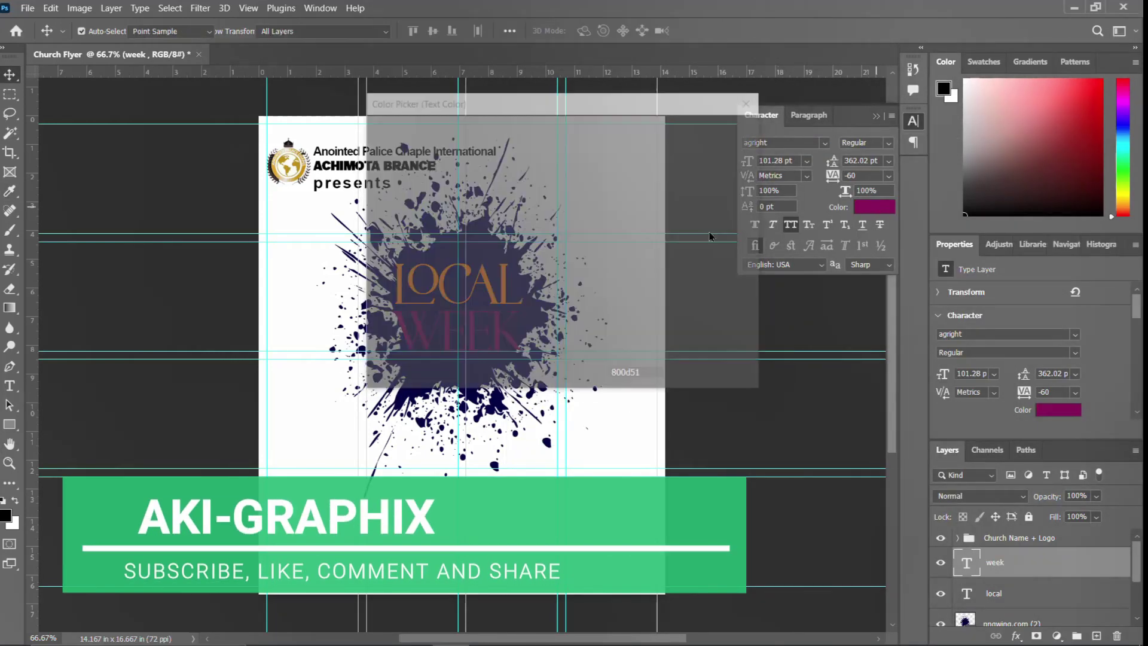
click(419, 281)
key(Return)
click(913, 121)
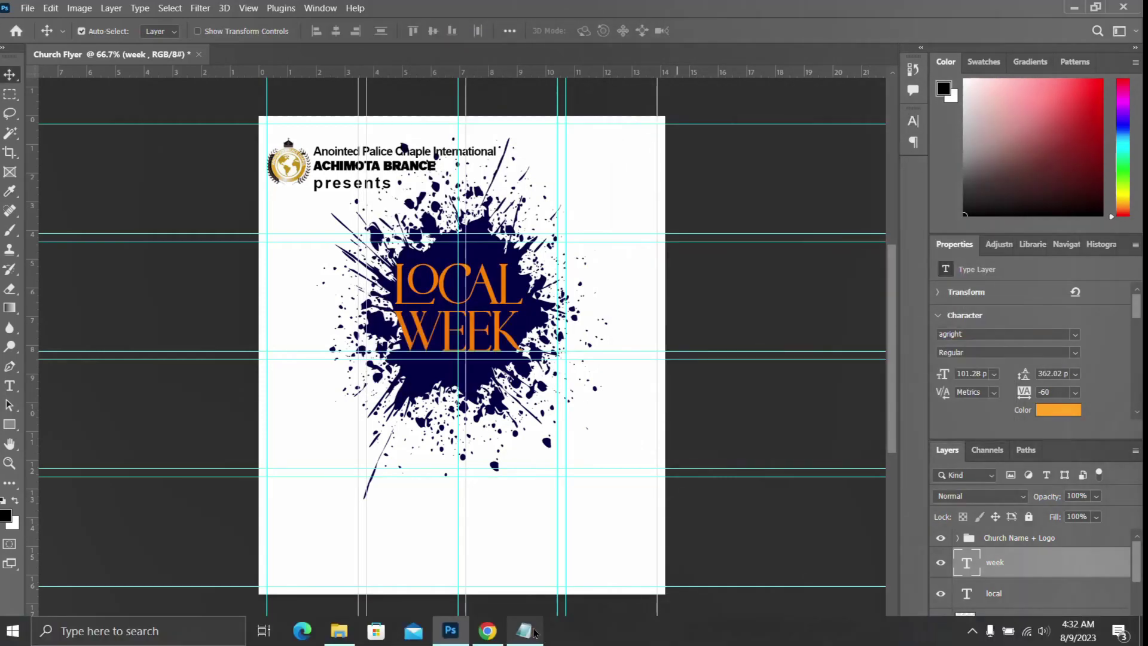
Duplicate WEEK downward and retype the copy as 2023
key(alt+Tab)
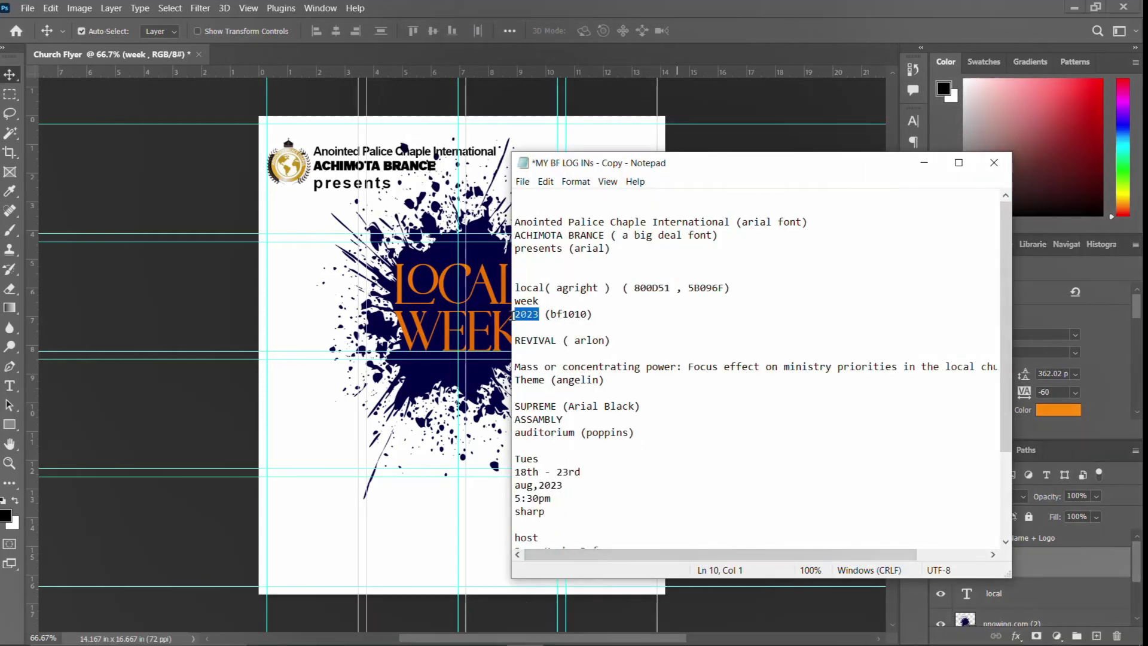
key(alt+Tab)
drag(478, 336, 478, 427)
double_click(422, 421)
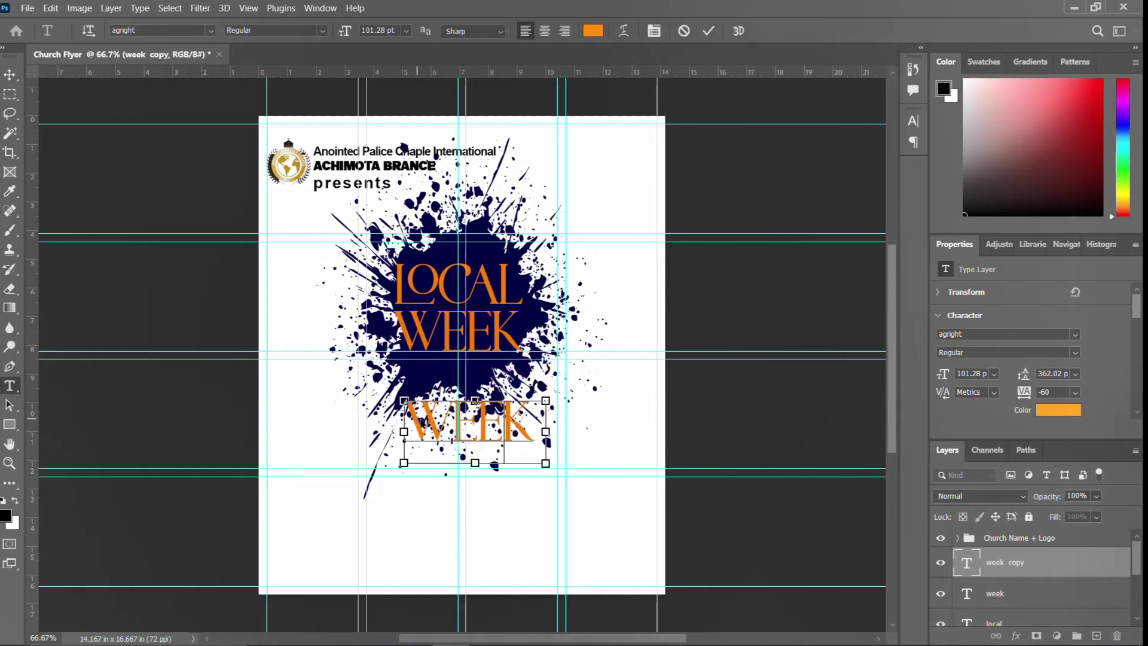
text(2023)
click(10, 75)
Colour the 2023 text red with code bf1010 from the notes
click(525, 631)
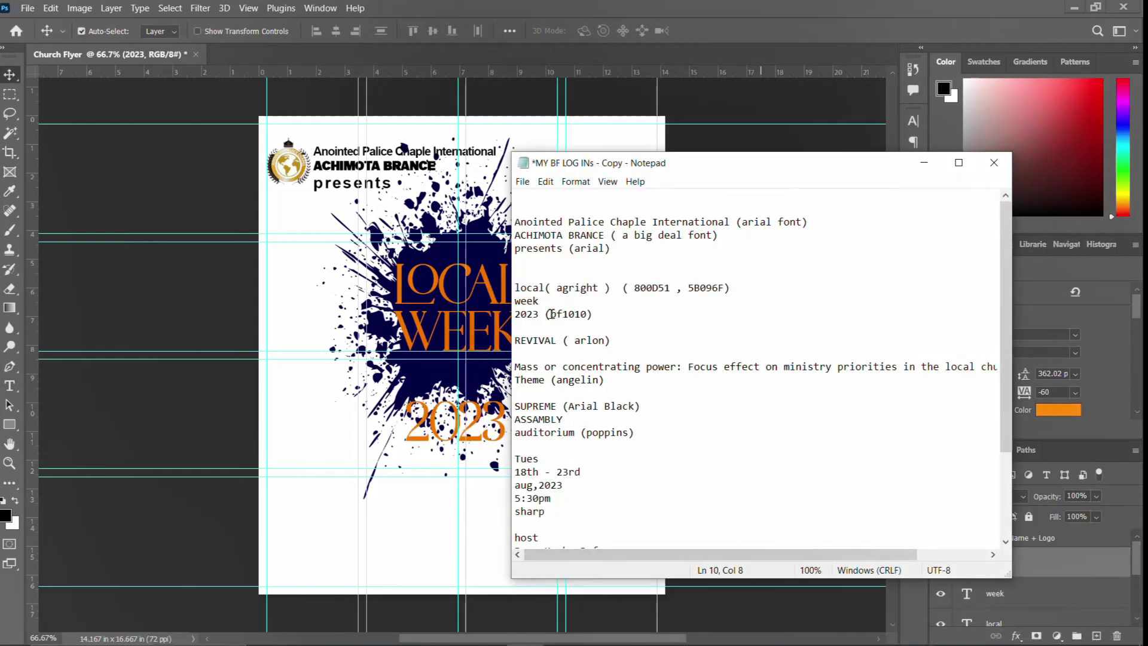
key(ctrl+c)
click(524, 631)
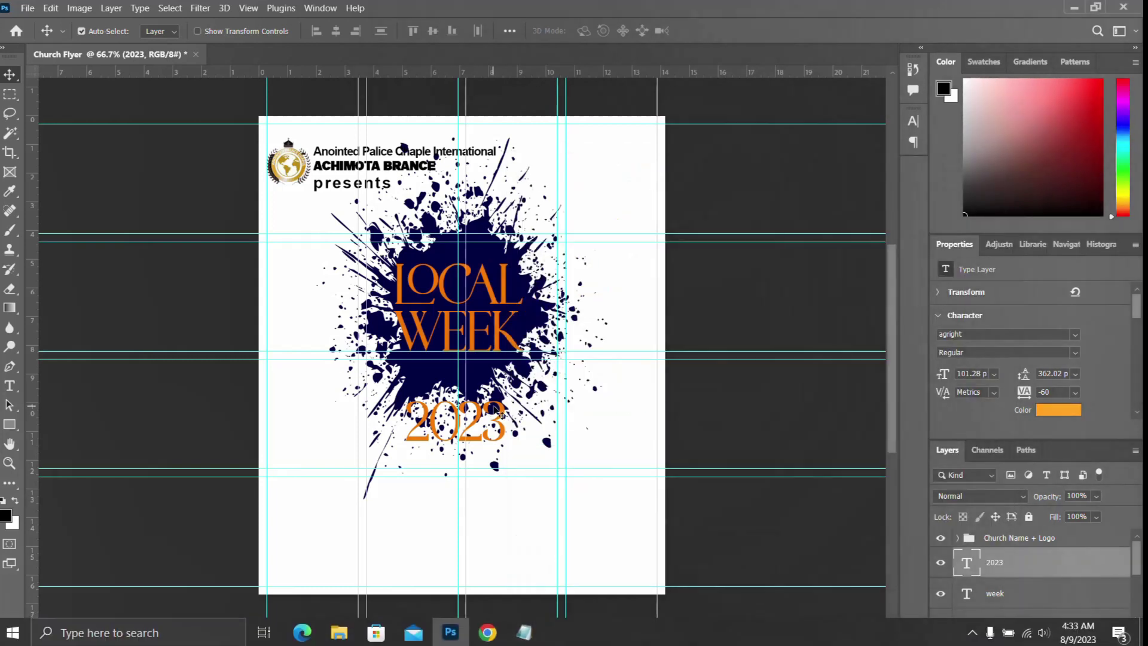
click(1058, 410)
key(ctrl+v)
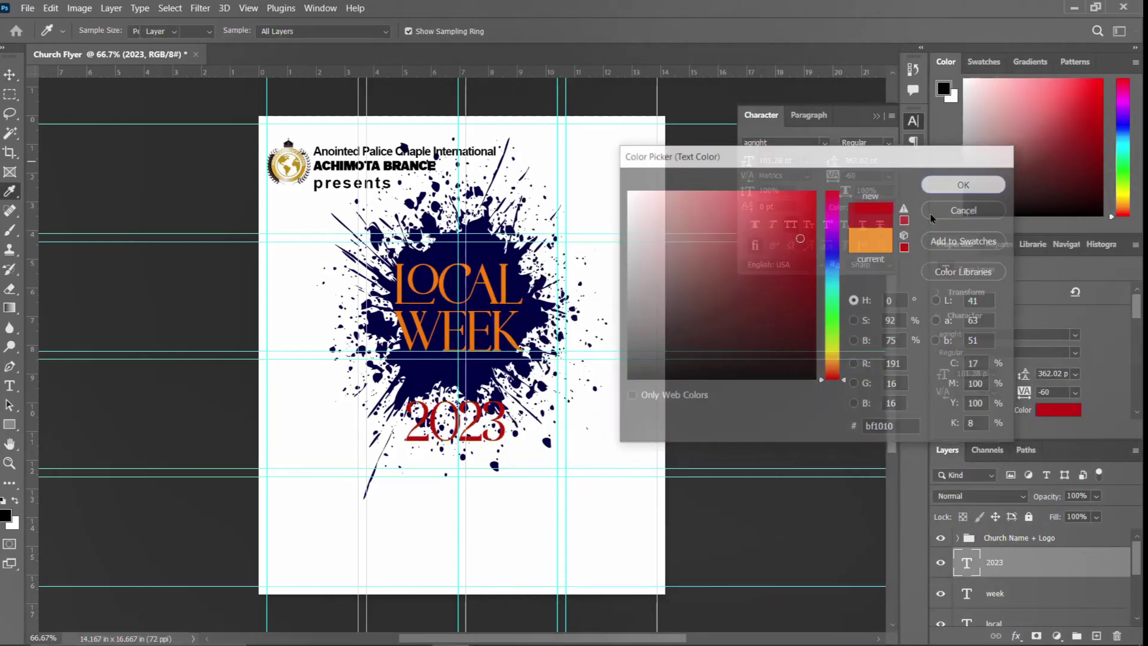
key(Return)
Shrink 2023 and tuck it beside the top-right of LOCAL
key(ctrl+t)
mouse_move(505, 463)
mouse_down()
mouse_move(455, 432)
mouse_move(539, 286)
mouse_move(558, 296)
mouse_up()
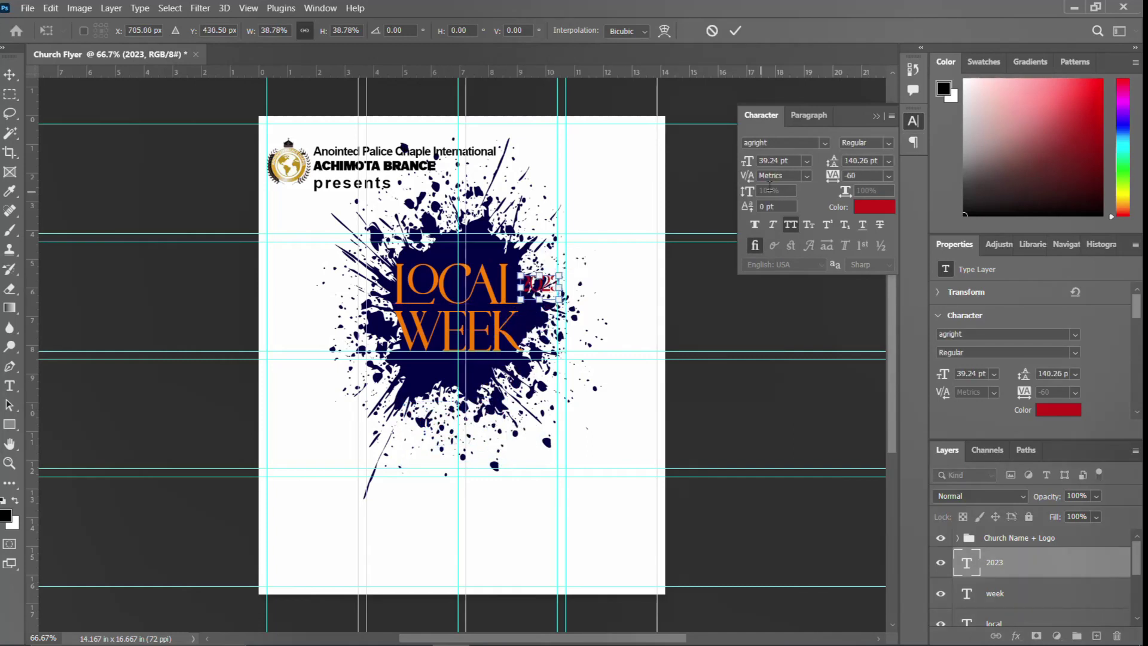
key(Return)
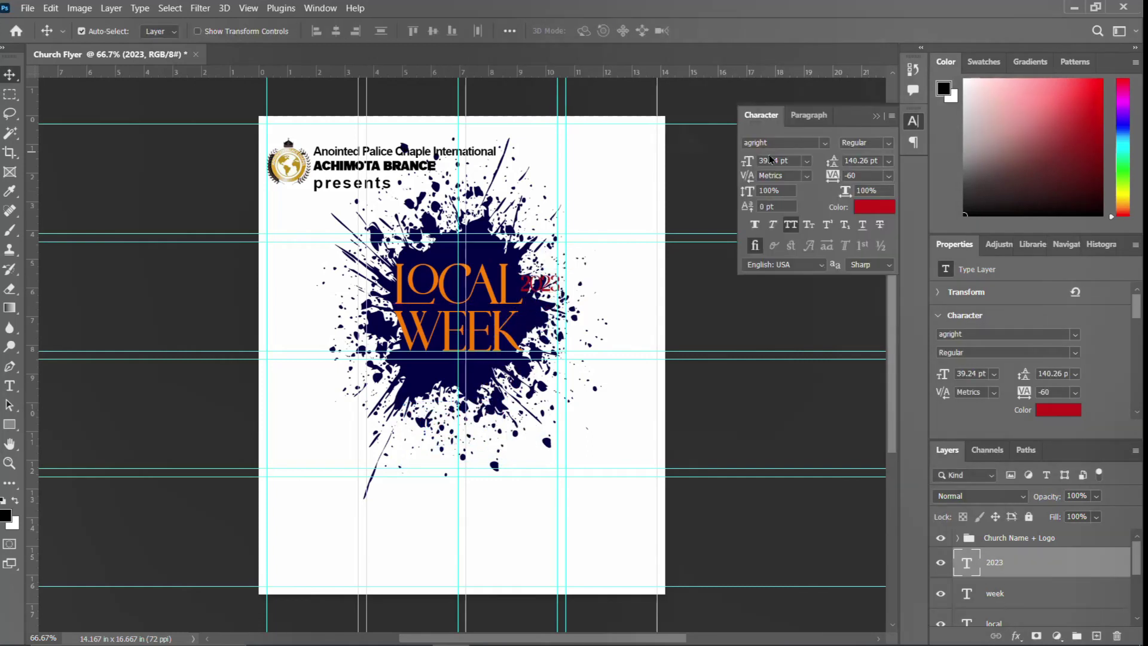
text(30)
click(918, 126)
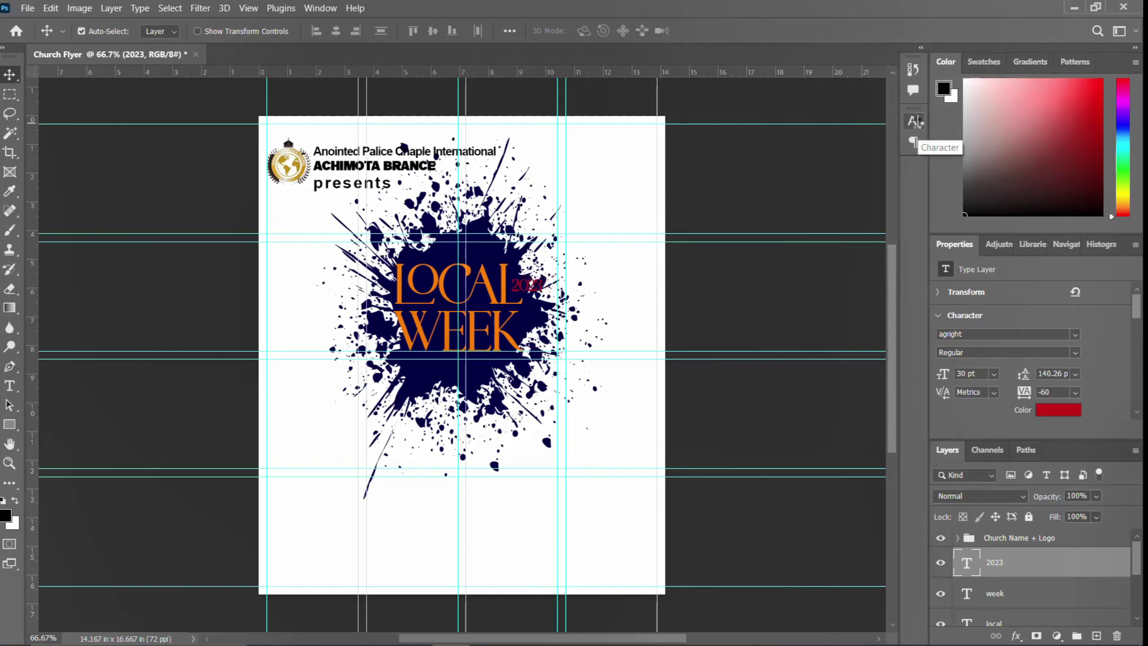
Duplicate WEEK as a CELEBRATION line set in the Poor Richard font
drag(424, 341, 424, 351)
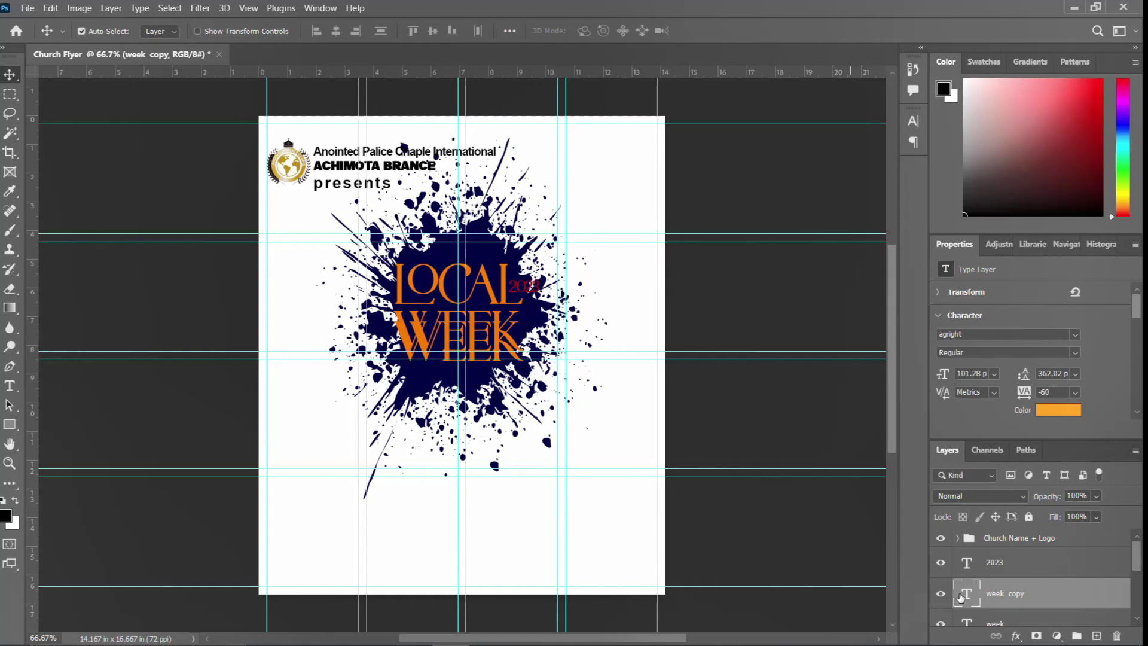
double_click(967, 593)
text(CELEBRAT)
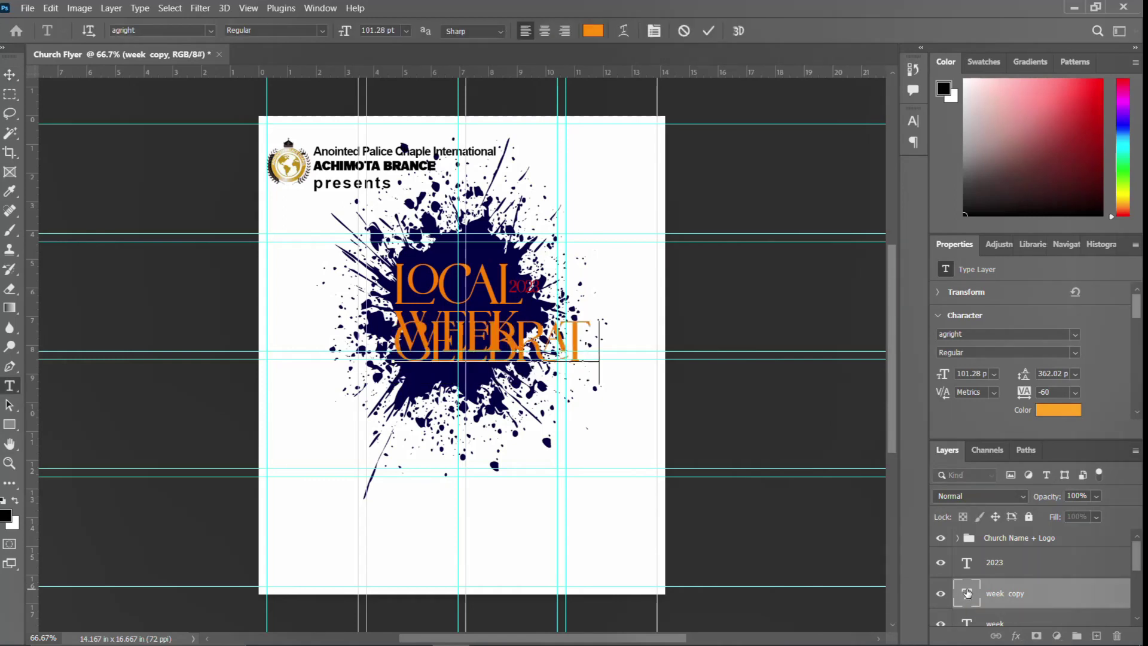
text(ION)
key(ctrl+Return)
key(v)
click(913, 121)
text(pop)
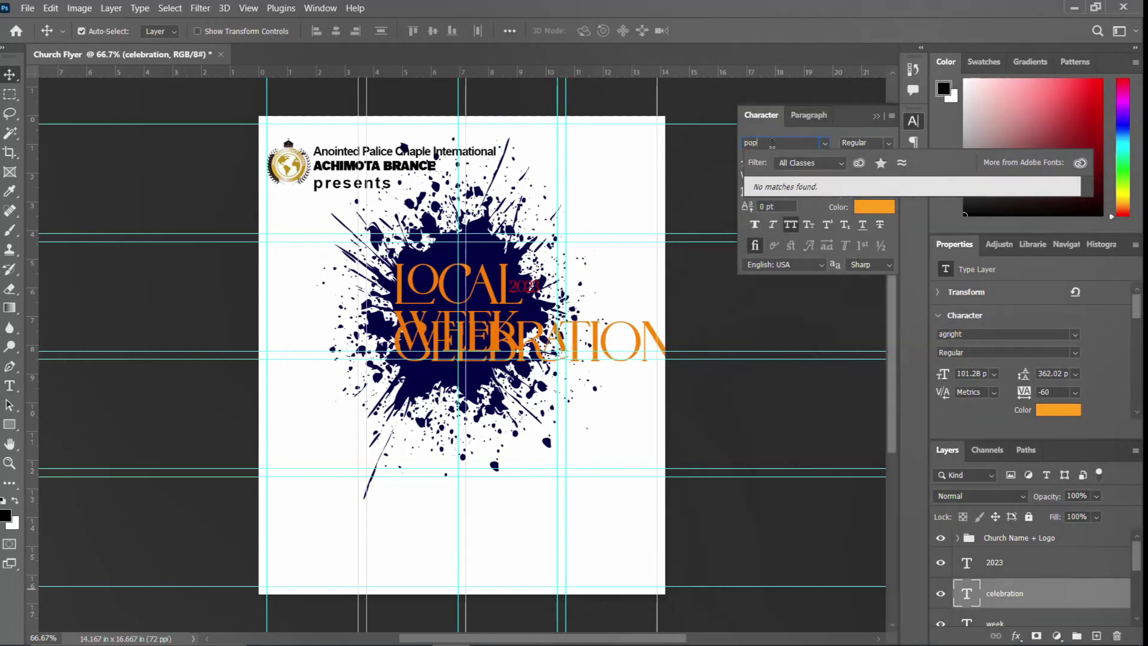
key(BackSpace)
key(BackSpace)
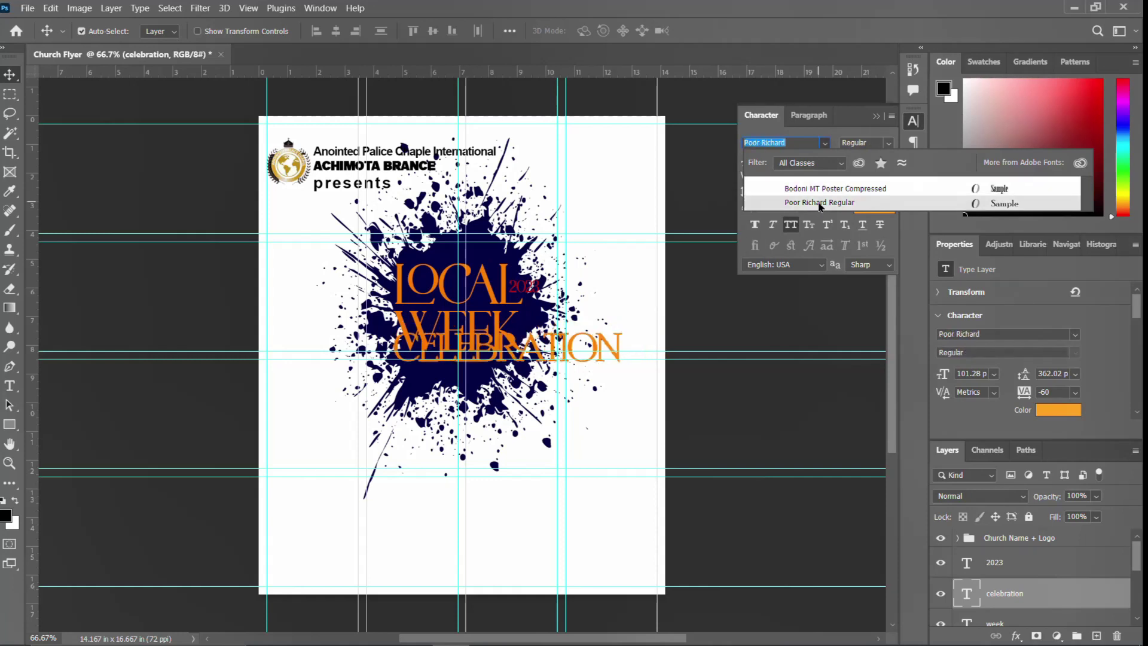
click(819, 202)
click(914, 121)
Shrink CELEBRATION to sit just under WEEK and colour it red
key(ctrl+t)
mouse_move(622, 369)
mouse_down()
mouse_move(501, 347)
mouse_move(510, 376)
mouse_up()
key(Return)
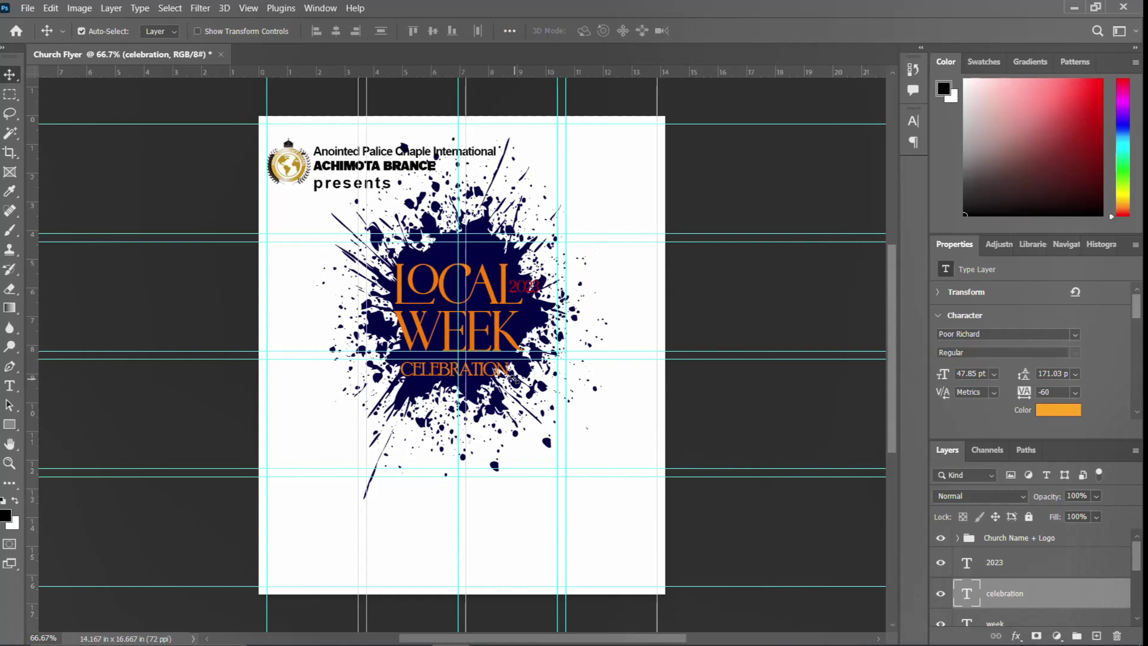
key(shift+Up)
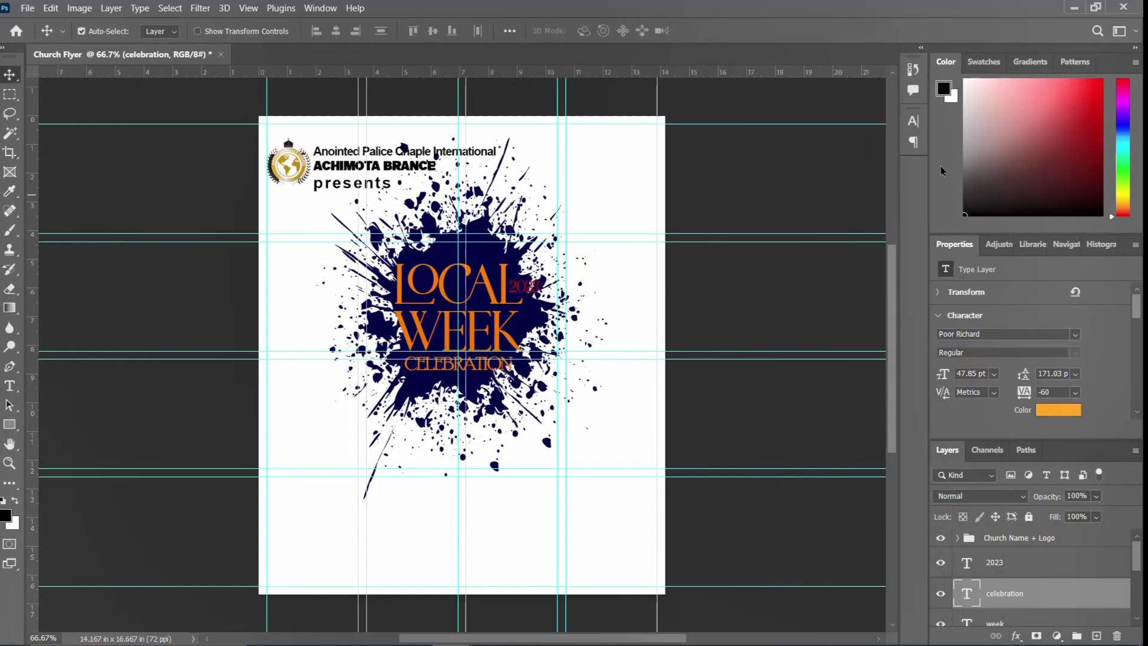
click(913, 121)
click(874, 207)
drag(828, 340, 828, 366)
click(981, 190)
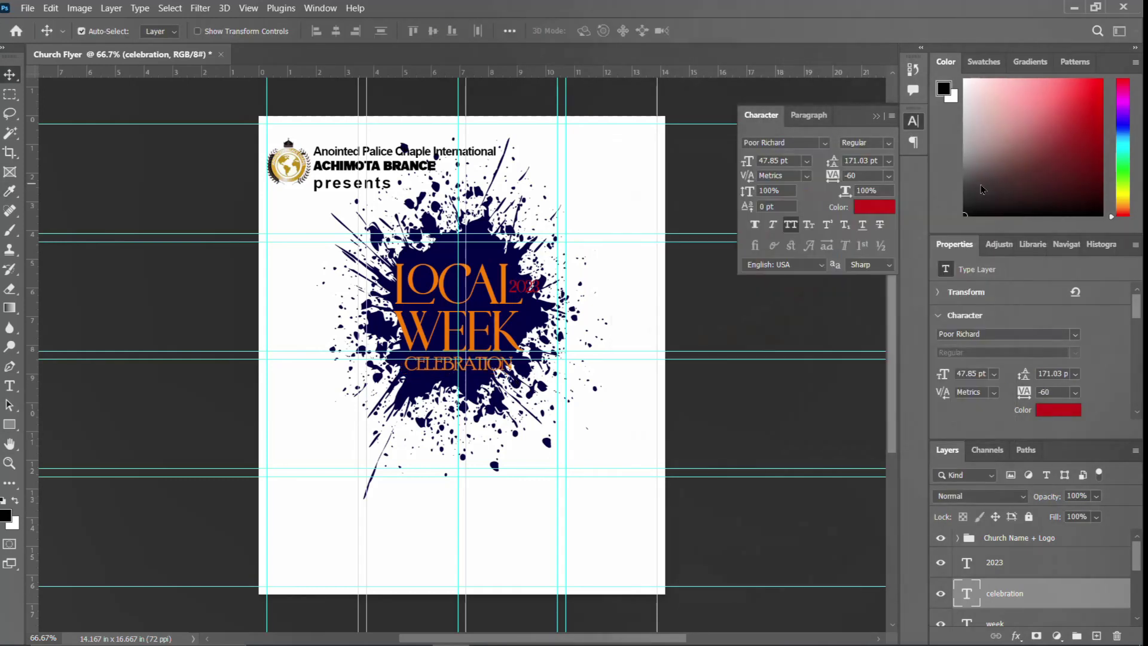
click(913, 121)
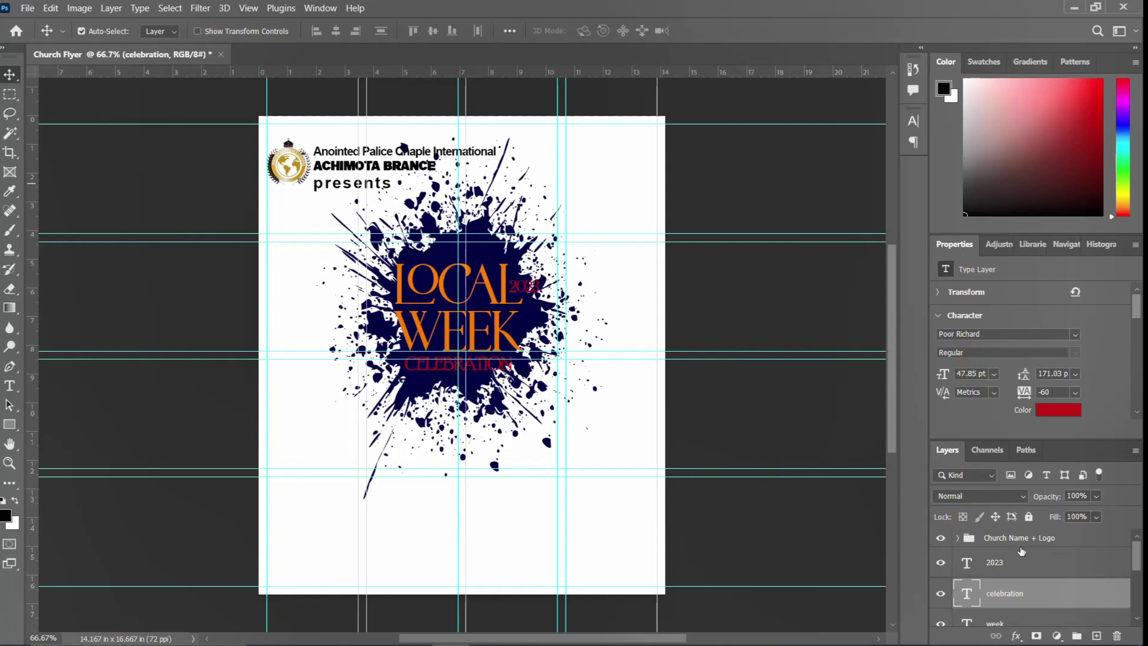
Enlarge the navy splash image behind the title
scroll(1022, 550, down, 3)
click(1017, 591)
key(ctrl+t)
drag(611, 504, 629, 524)
key(Return)
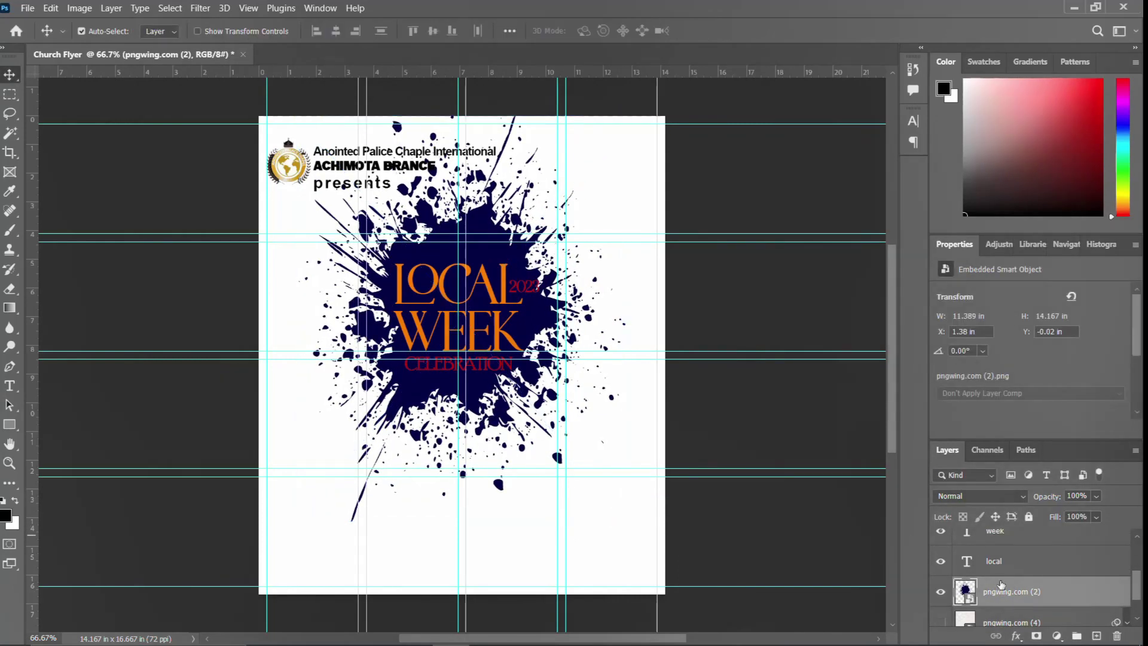
Group the title text and navy splash layers together
scroll(1002, 584, up, 2)
click(1004, 568)
scroll(984, 590, down, 3)
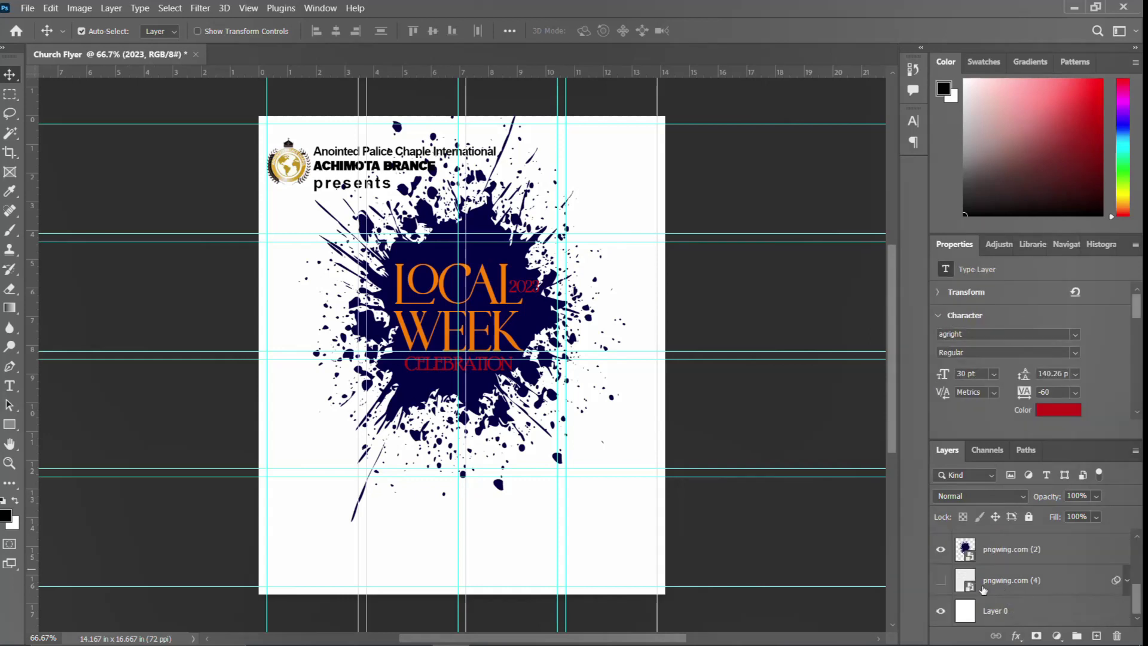
shift+click(1005, 584)
key(ctrl+g)
key(Return)
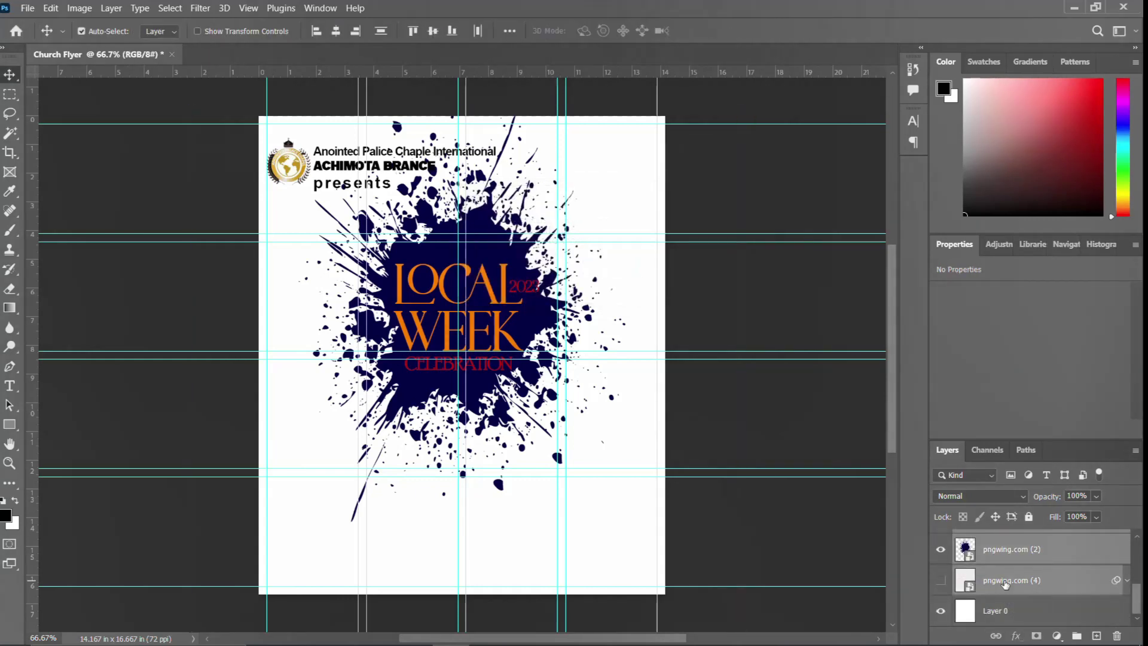
click(1008, 540)
Add a REVIVAL text line below the splash, copied from the notes
click(564, 635)
double_click(546, 339)
key(ctrl+c)
click(538, 636)
key(t)
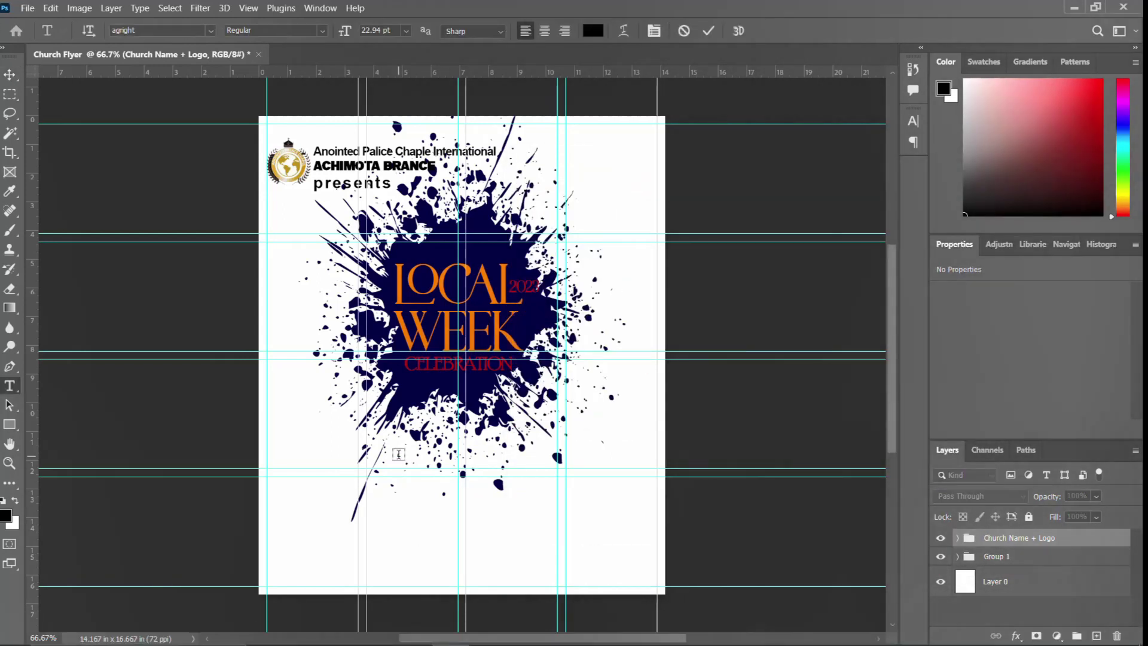
click(396, 453)
key(ctrl+v)
key(ctrl+Return)
Set the REVIVAL text in the Arlon font
click(563, 635)
double_click(600, 339)
key(ctrl+c)
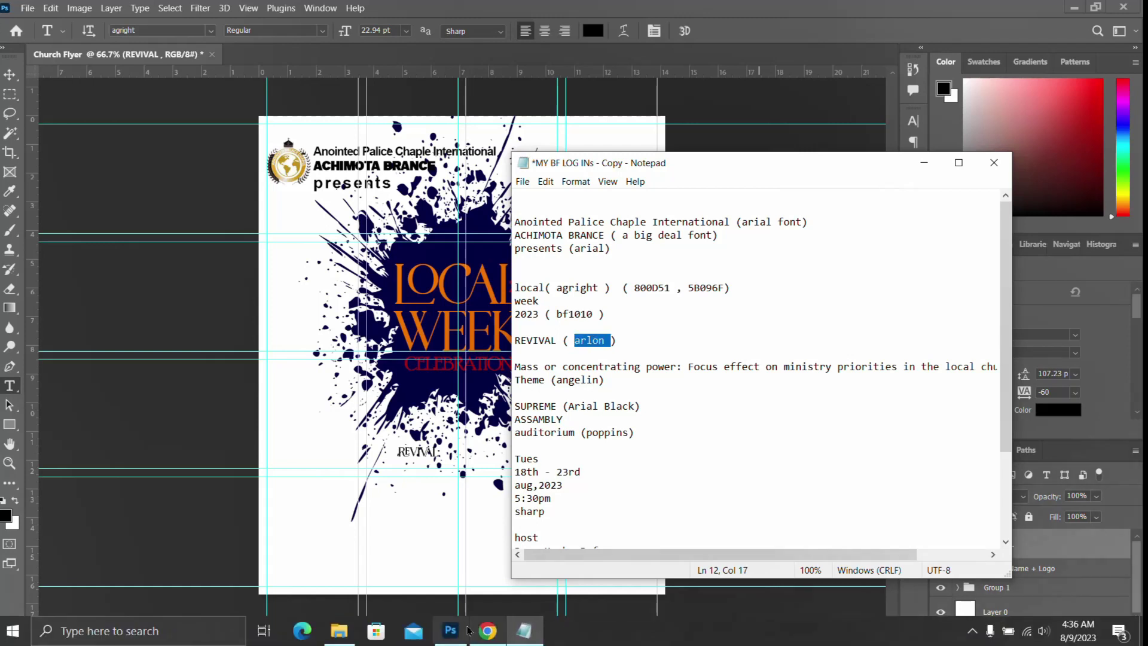
click(538, 635)
click(913, 120)
click(1059, 409)
key(ctrl+v)
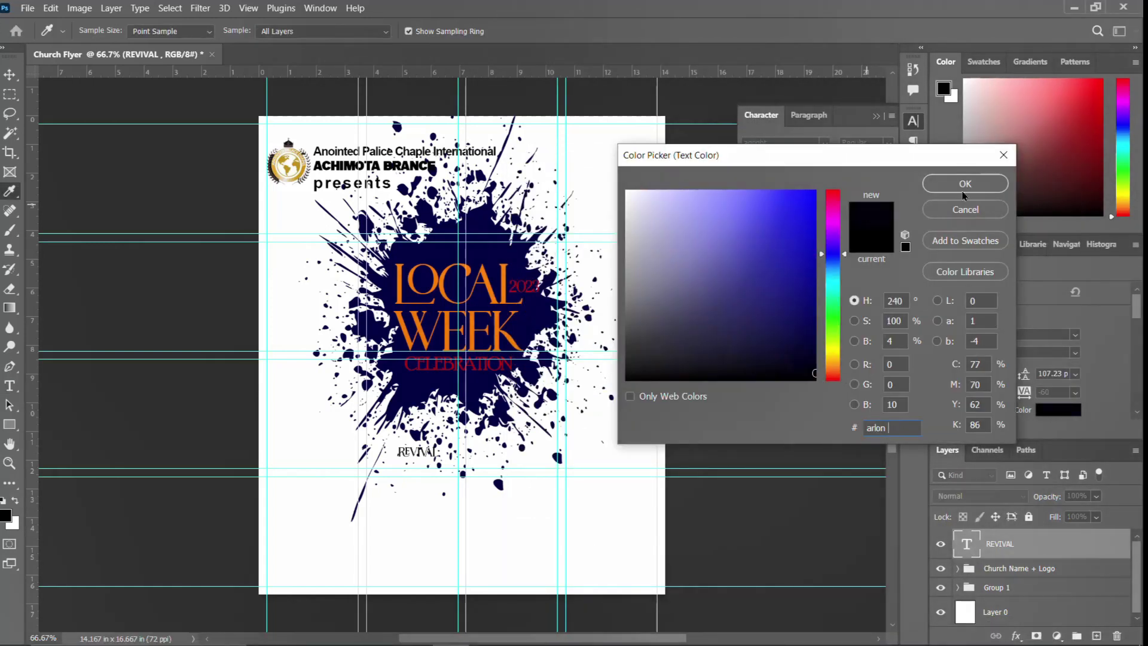
click(964, 190)
click(778, 142)
key(ctrl+v)
key(Return)
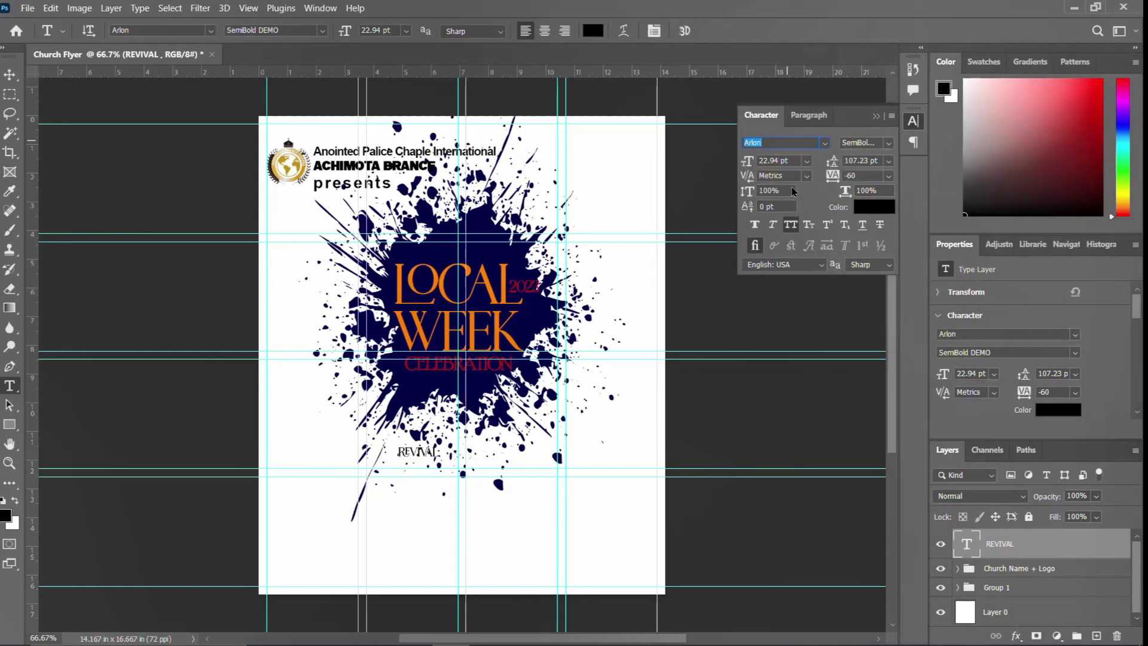
click(563, 635)
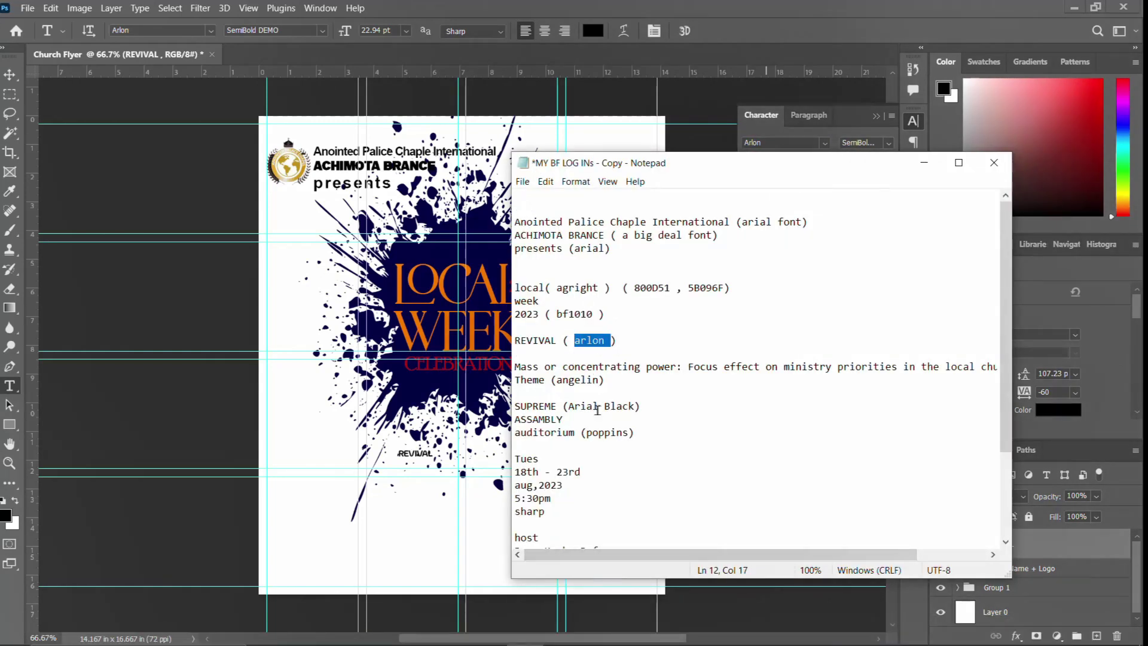
click(1003, 165)
Colour REVIVAL orange sampled from LOCAL and enlarge it below the splash
click(914, 121)
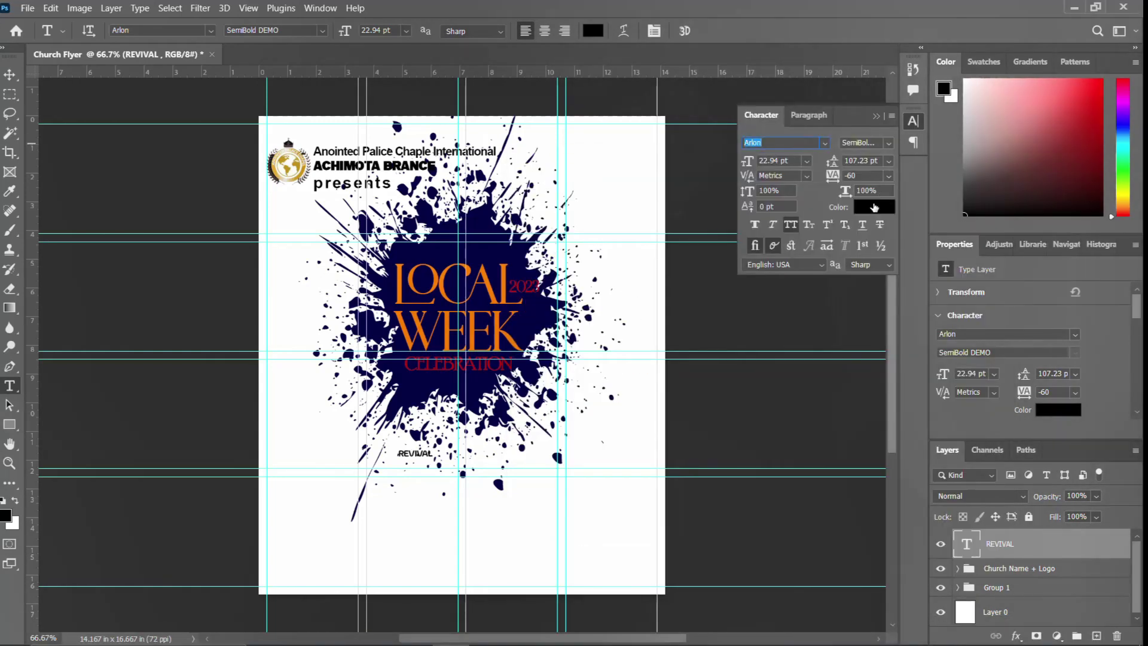
click(861, 207)
click(410, 275)
click(965, 183)
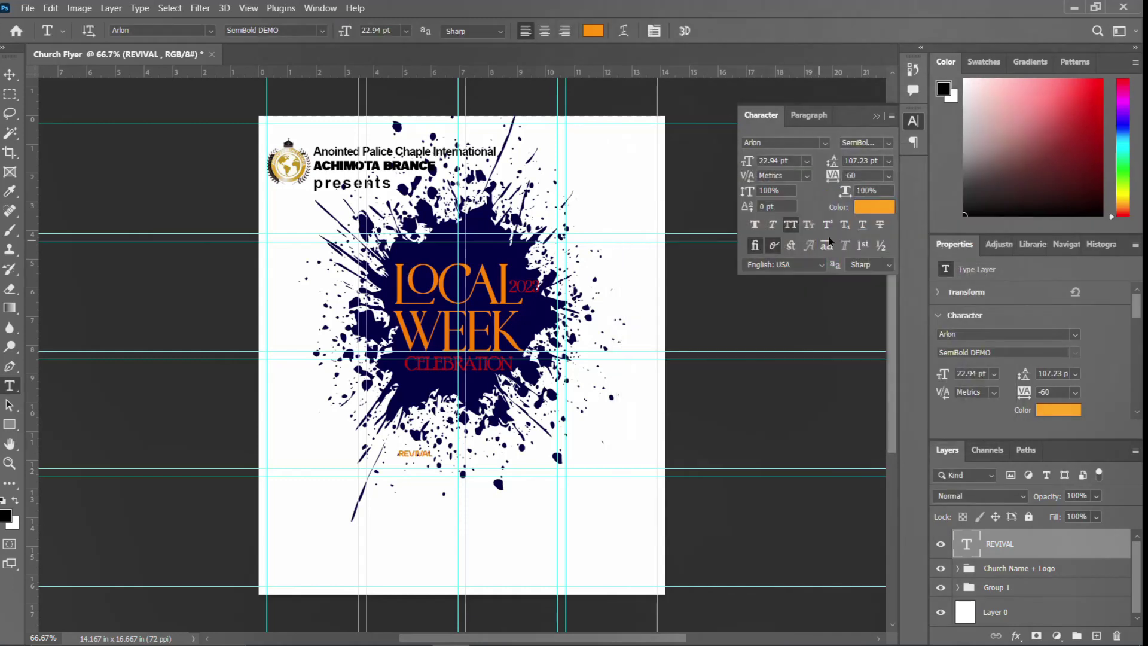
click(913, 122)
key(ctrl+t)
mouse_move(432, 457)
mouse_down()
mouse_move(483, 475)
mouse_move(471, 441)
mouse_move(566, 461)
mouse_up()
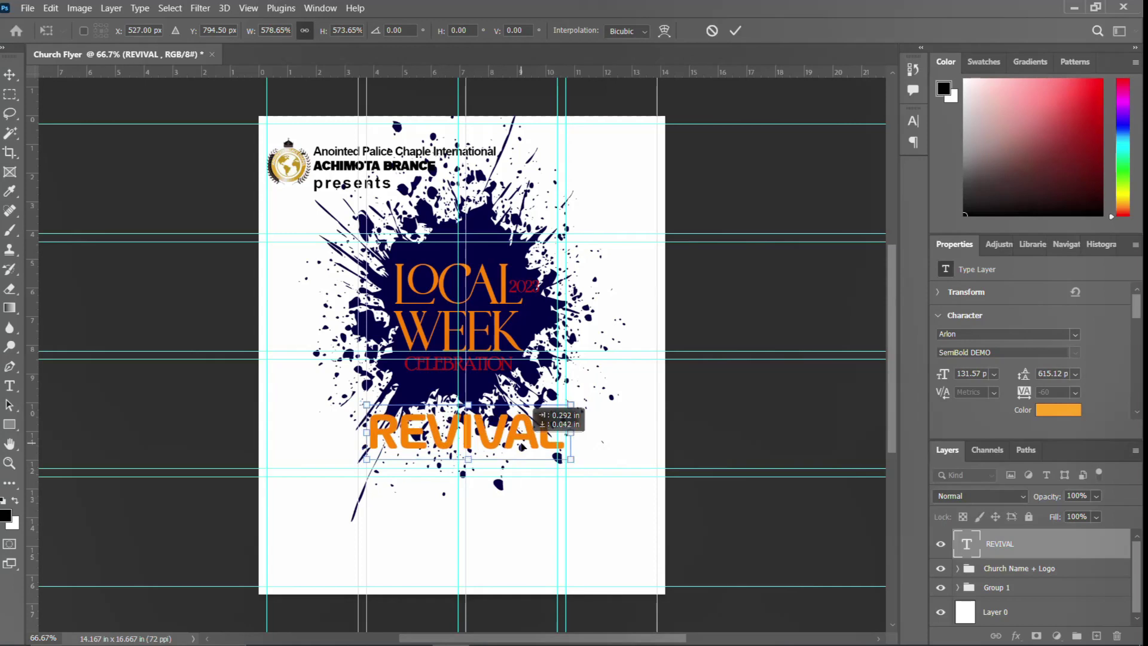
key(Return)
Copy the theme sentence from the flyer text notes
click(913, 122)
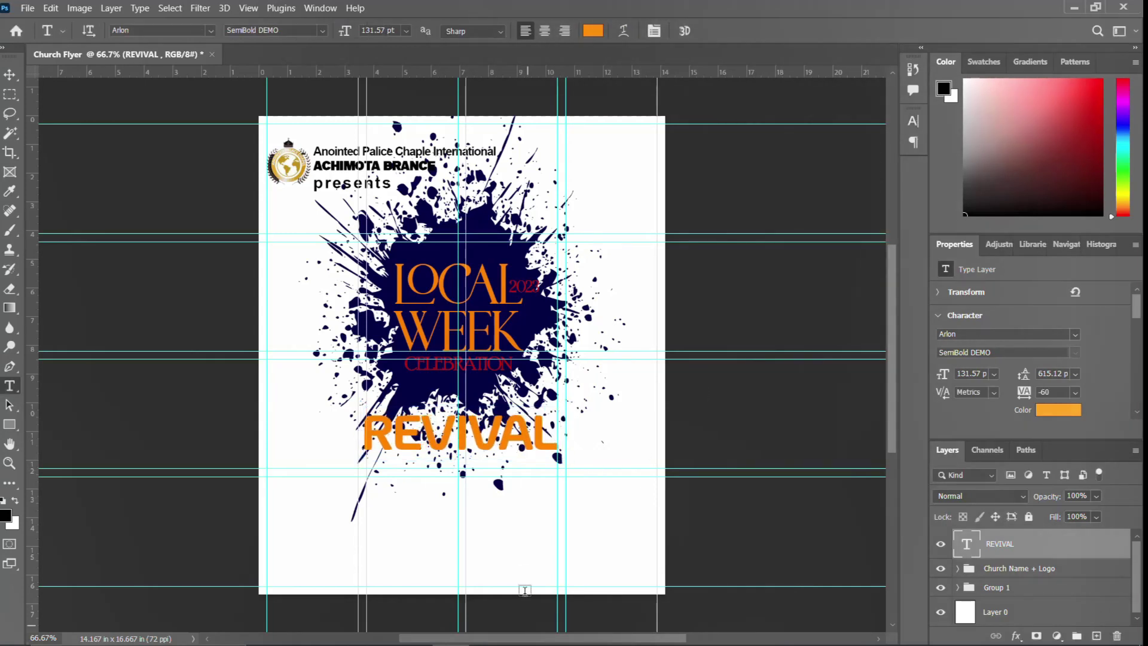
click(538, 634)
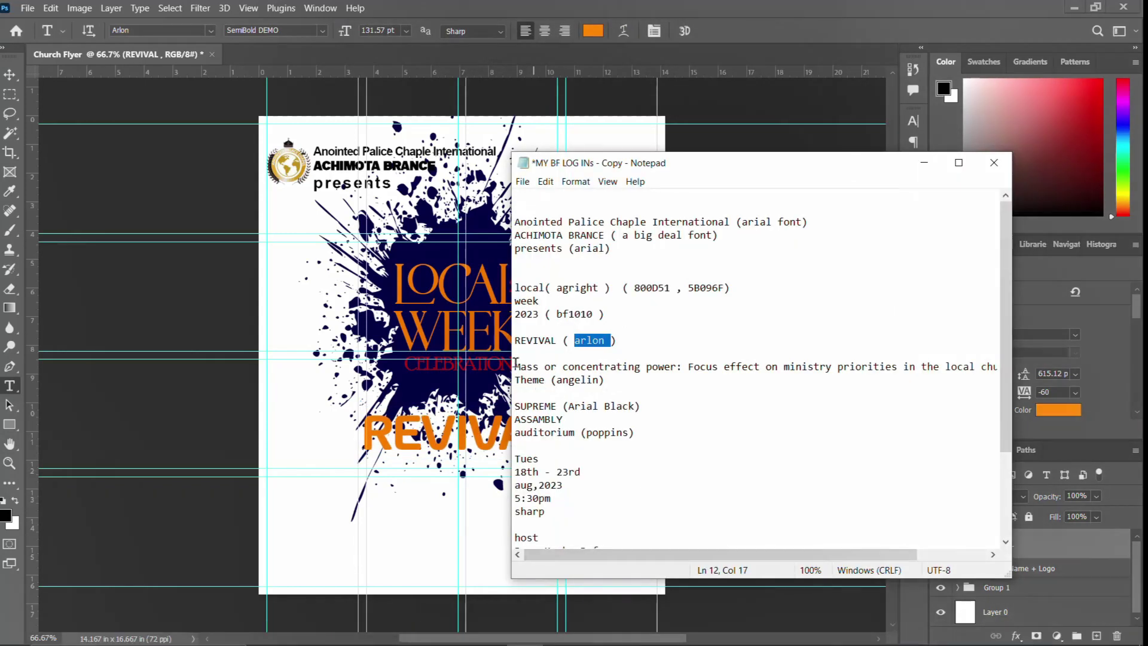
drag(515, 366, 1004, 366)
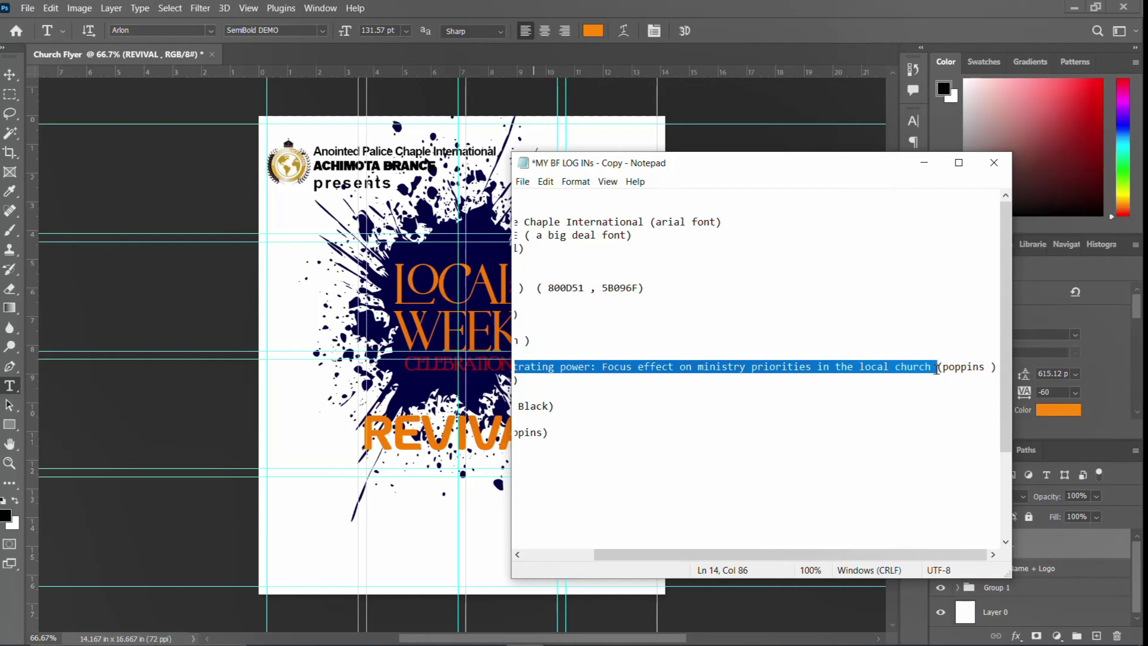
key(alt+Tab)
Draw a rectangle under REVIVAL and paste the theme sentence into a paragraph text box below it
key(u)
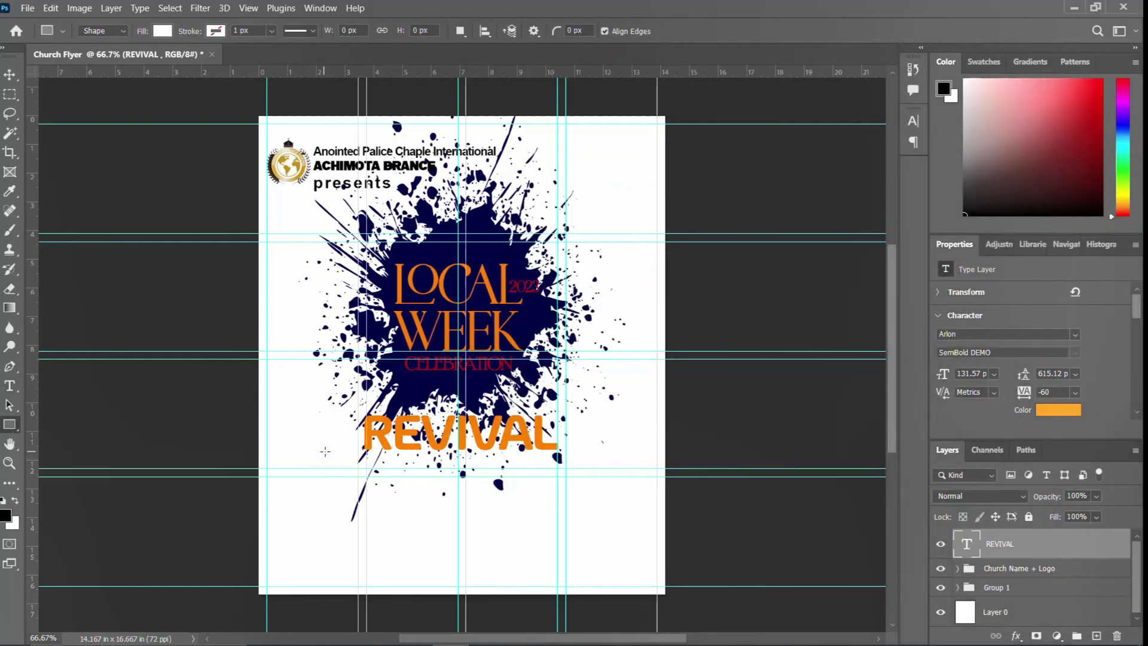
drag(344, 455, 582, 491)
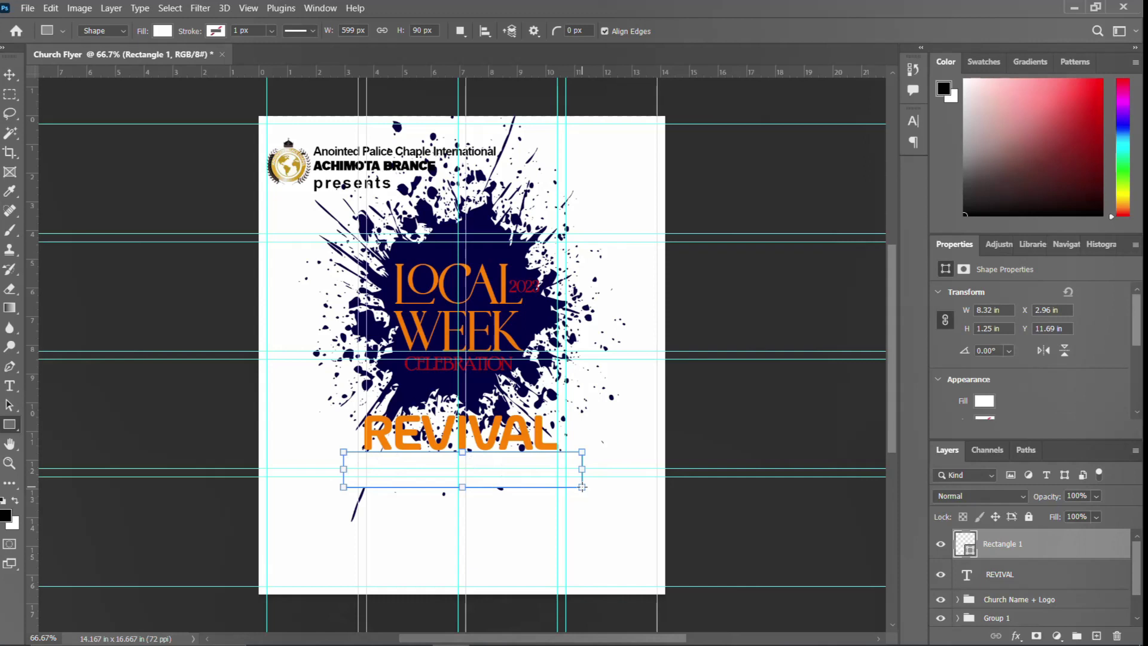
key(t)
click(386, 503)
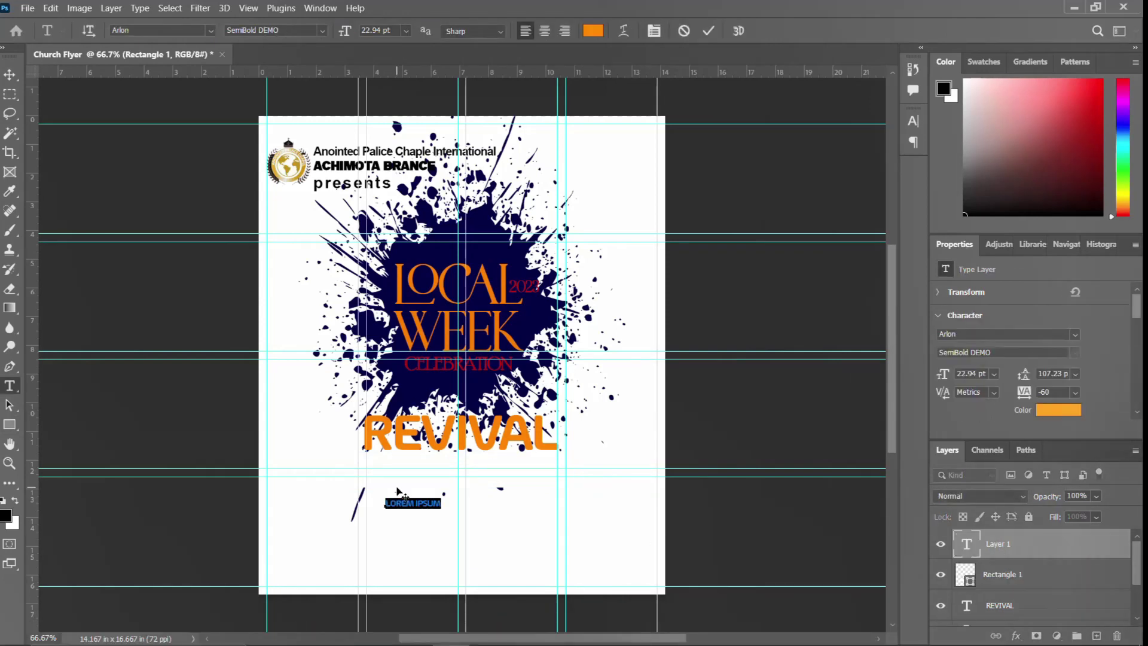
key(Escape)
drag(314, 506, 593, 543)
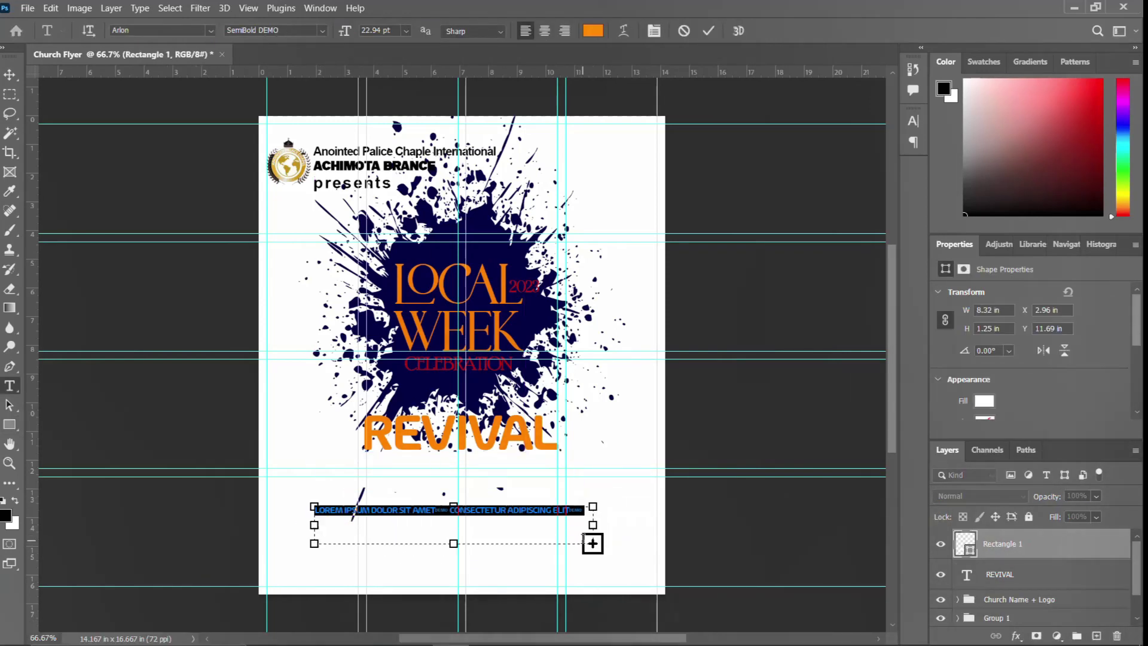
key(ctrl+v)
key(ctrl+Return)
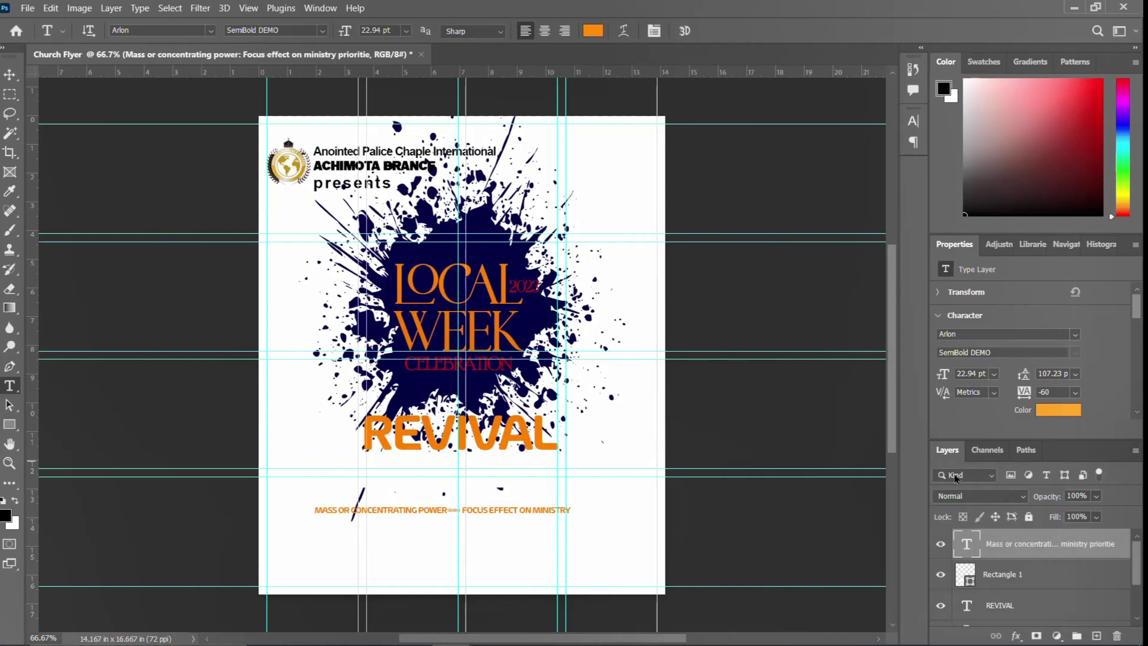
Fill the rectangle with teal #0f677d, copying the code from the notes
key(v)
click(999, 574)
key(alt+Tab)
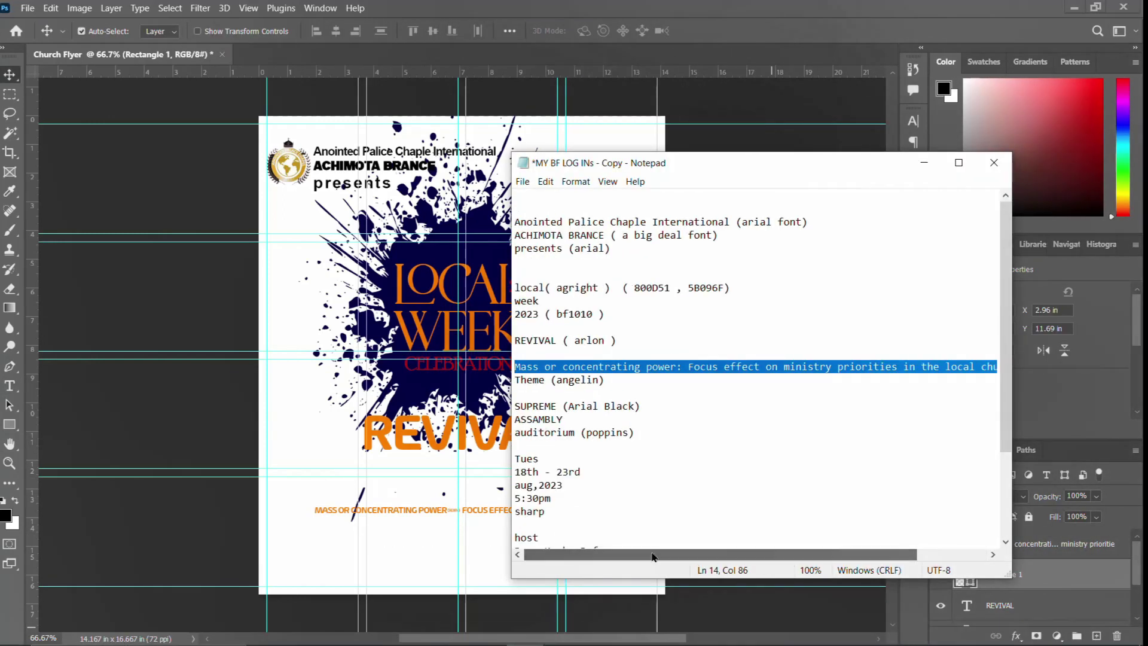
scroll(588, 392, down, 3)
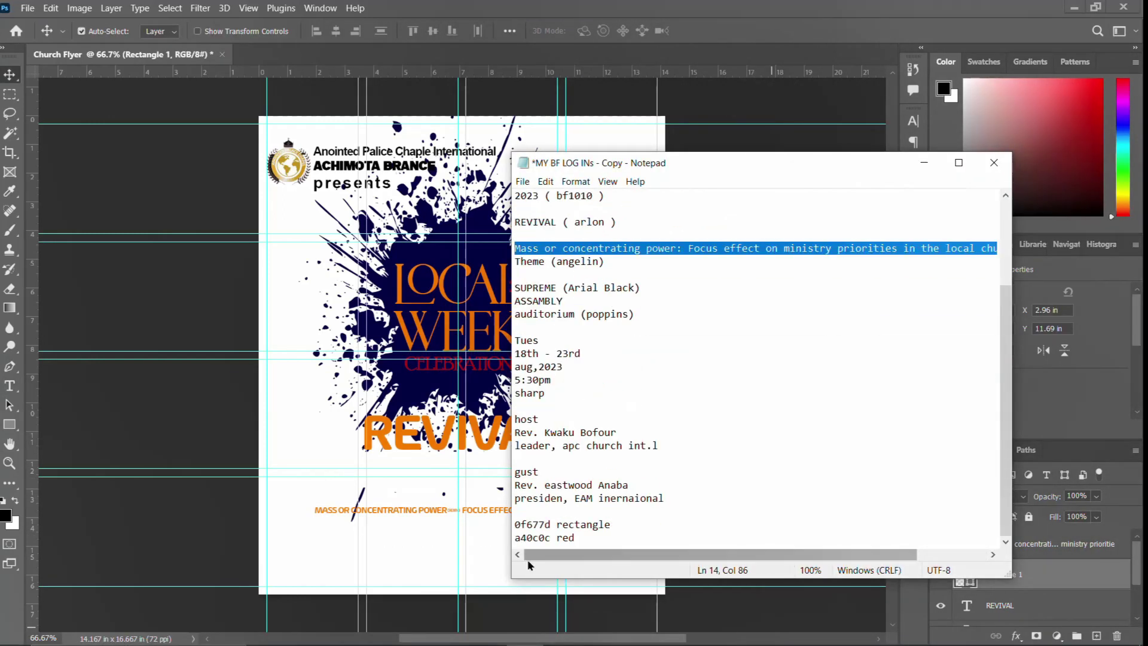
double_click(536, 524)
key(ctrl+c)
click(540, 625)
click(987, 452)
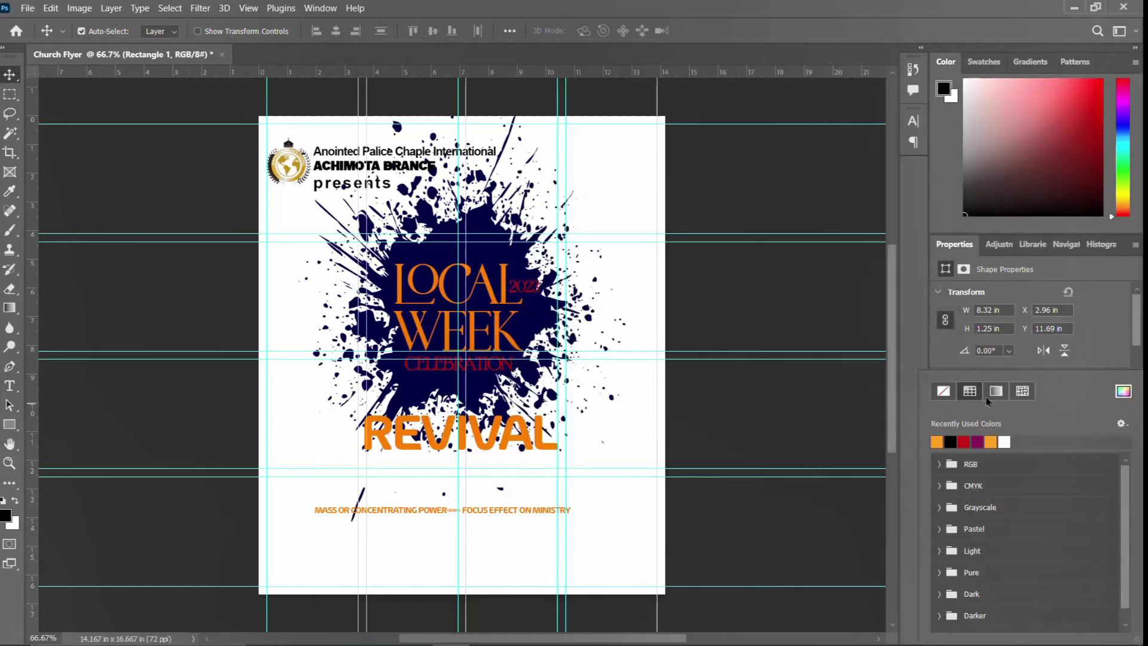
click(1123, 391)
key(ctrl+v)
key(Return)
Nudge the rectangle down and enlarge the theme text box to show the full sentence
key(Down)
key(Down)
double_click(967, 544)
mouse_move(592, 543)
mouse_down()
mouse_move(653, 528)
mouse_move(625, 565)
mouse_up()
key(ctrl+Return)
click(913, 121)
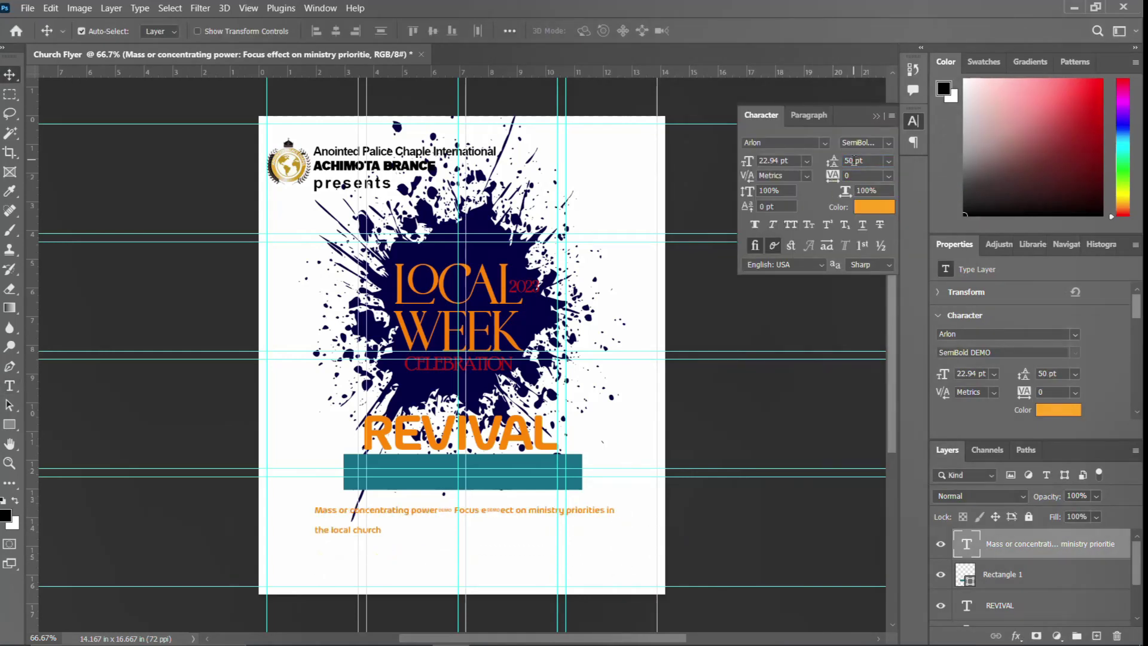
Narrow the theme text box so it rewraps, and move it onto the teal banner
click(913, 121)
double_click(496, 516)
drag(625, 536, 505, 531)
key(ctrl+Return)
drag(432, 520, 493, 474)
scroll(801, 389, up, 5)
scroll(800, 389, down, 5)
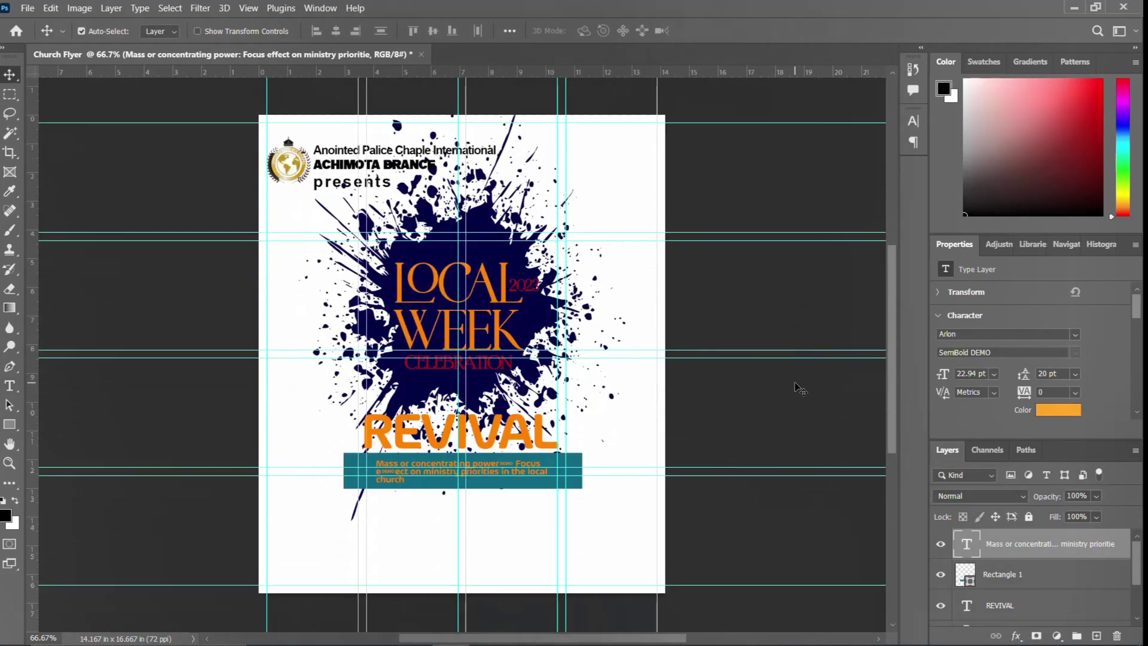
scroll(800, 389, up, 1)
Make the theme text white in the Character panel, then glance at the notes
click(913, 120)
click(874, 206)
click(637, 189)
key(Return)
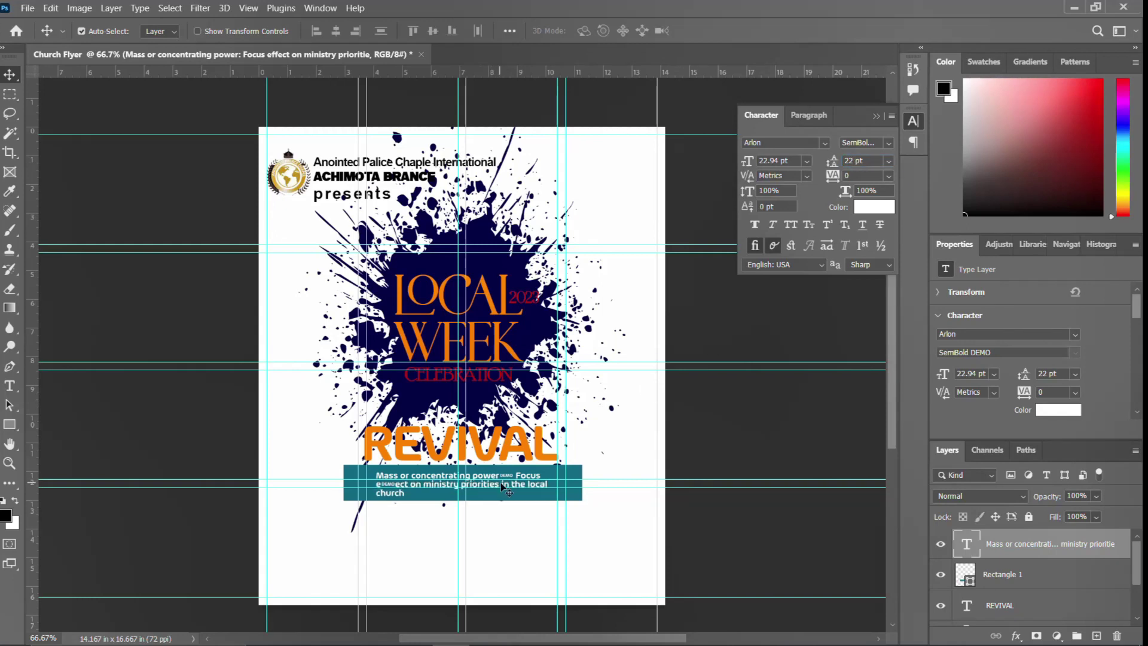
click(920, 124)
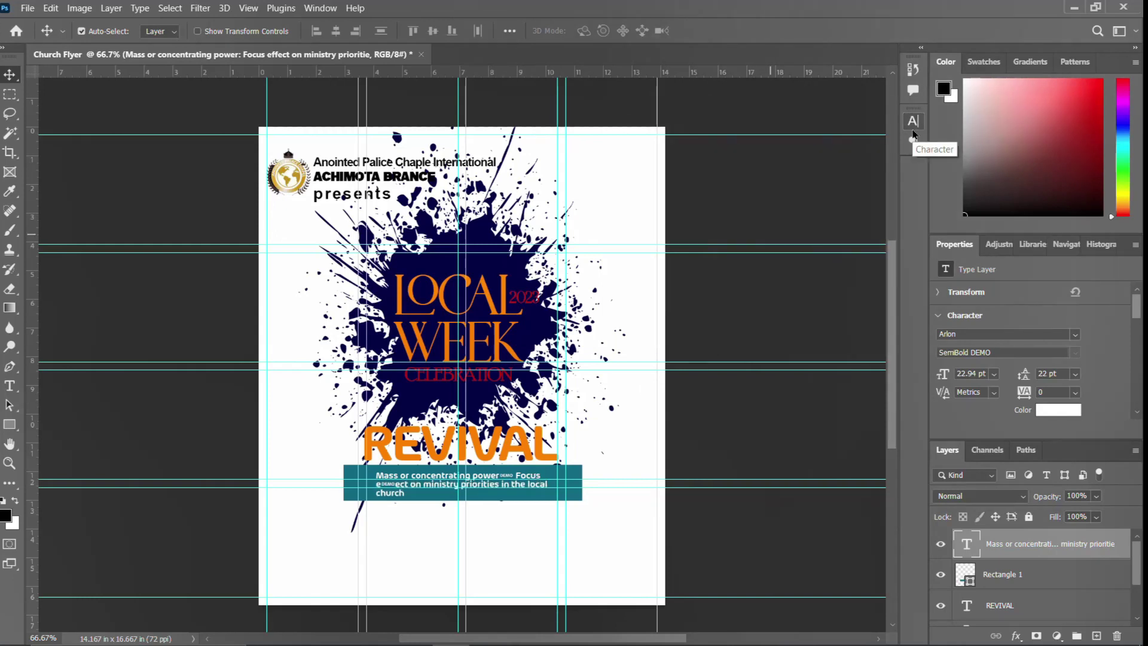
click(538, 634)
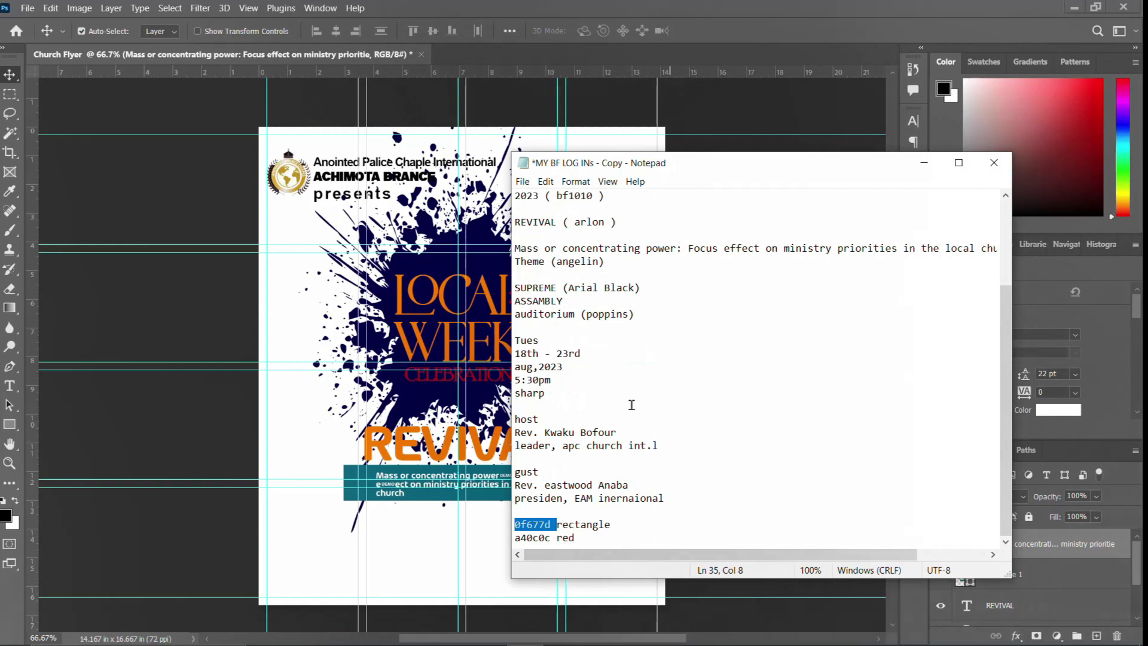
scroll(628, 413, up, 3)
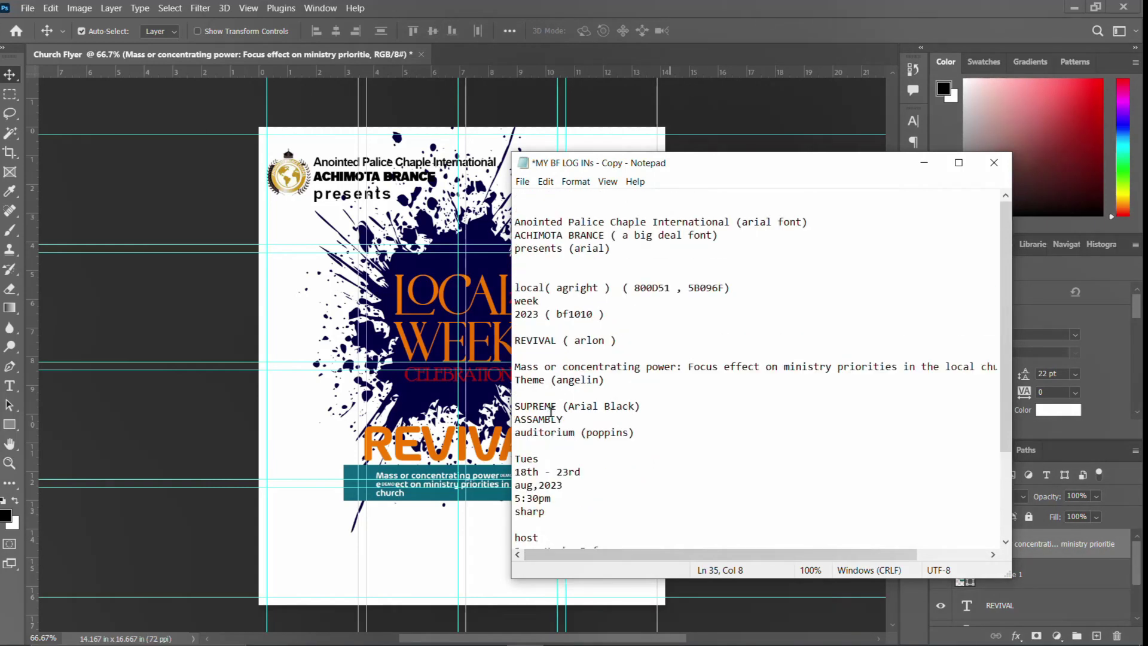
click(391, 503)
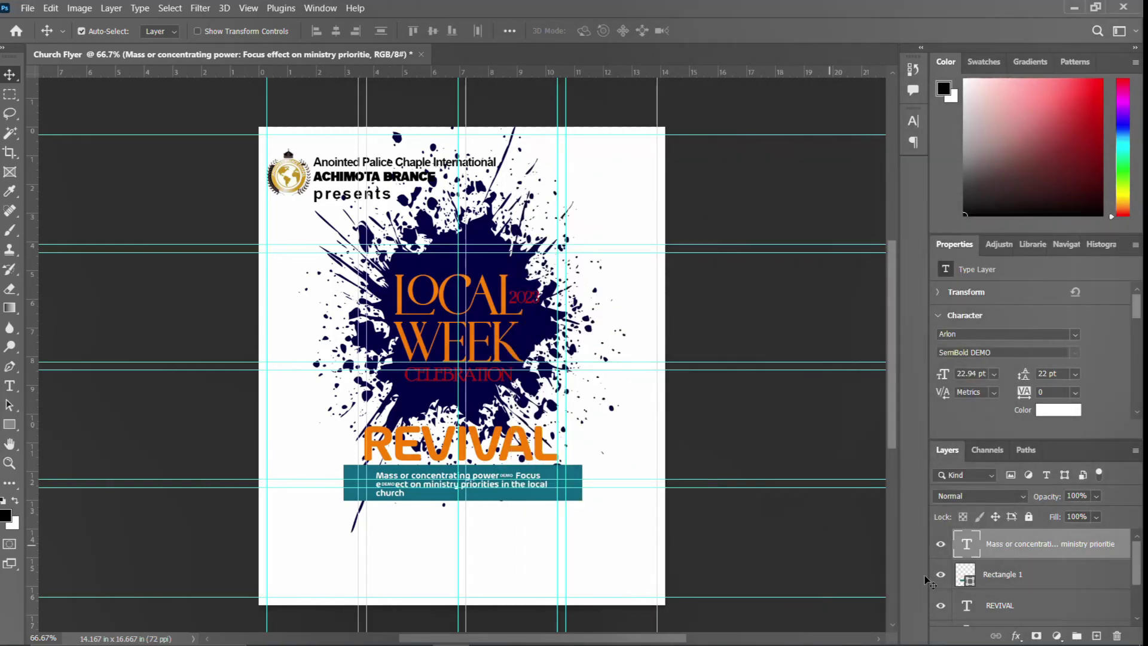
Add a dark red 'Theme' text label to the left of the banner
click(9, 385)
click(294, 467)
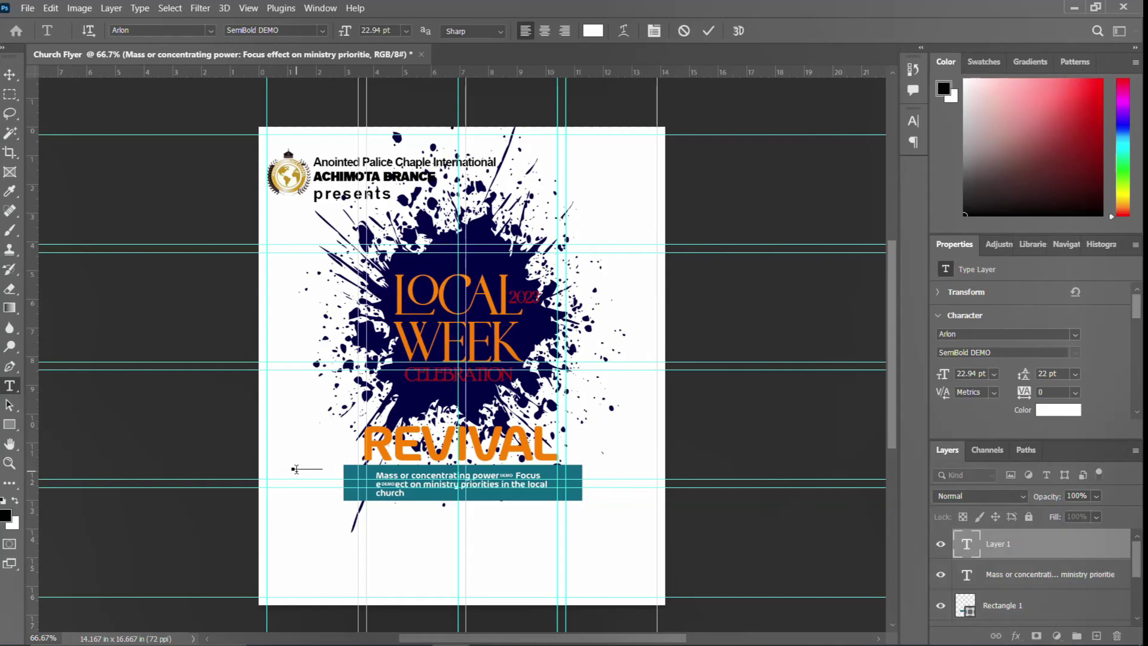
text(Theme)
click(913, 121)
click(855, 239)
click(520, 290)
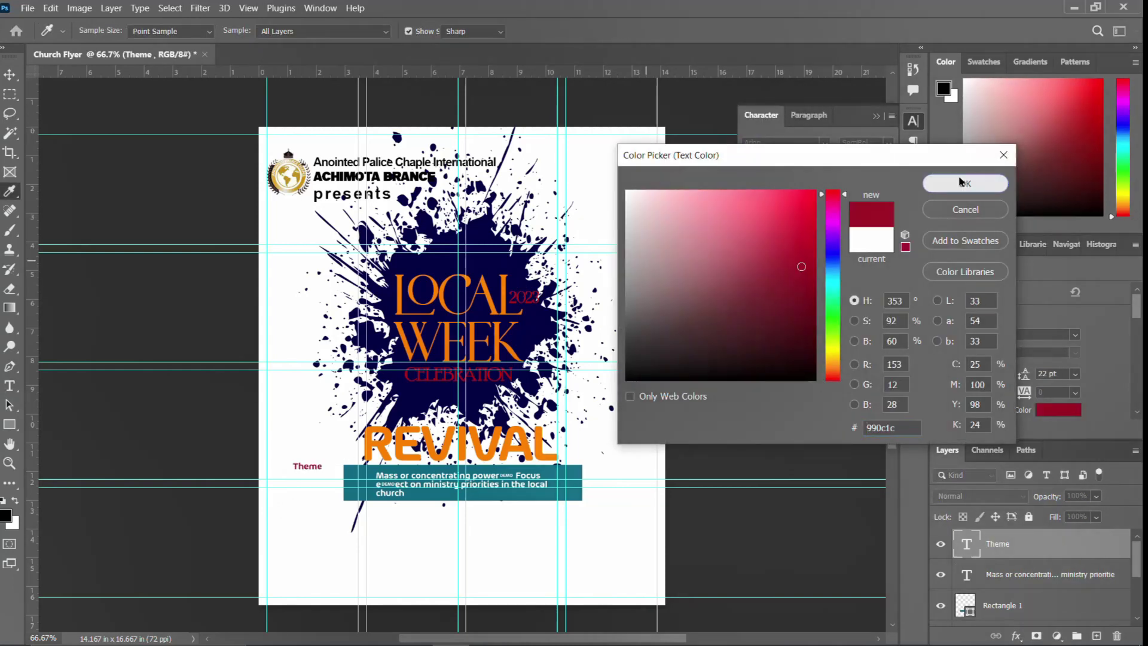
click(964, 183)
Search the font field for Angelin, copying the exact name from the notes
double_click(579, 381)
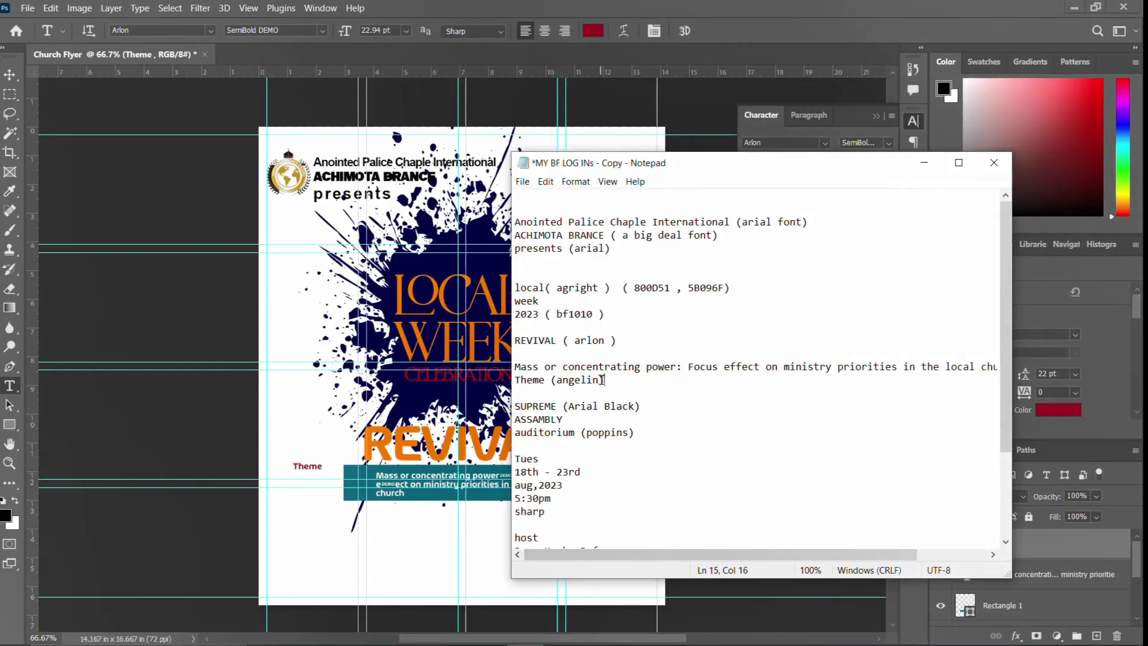
click(380, 631)
click(757, 143)
text(angelinn)
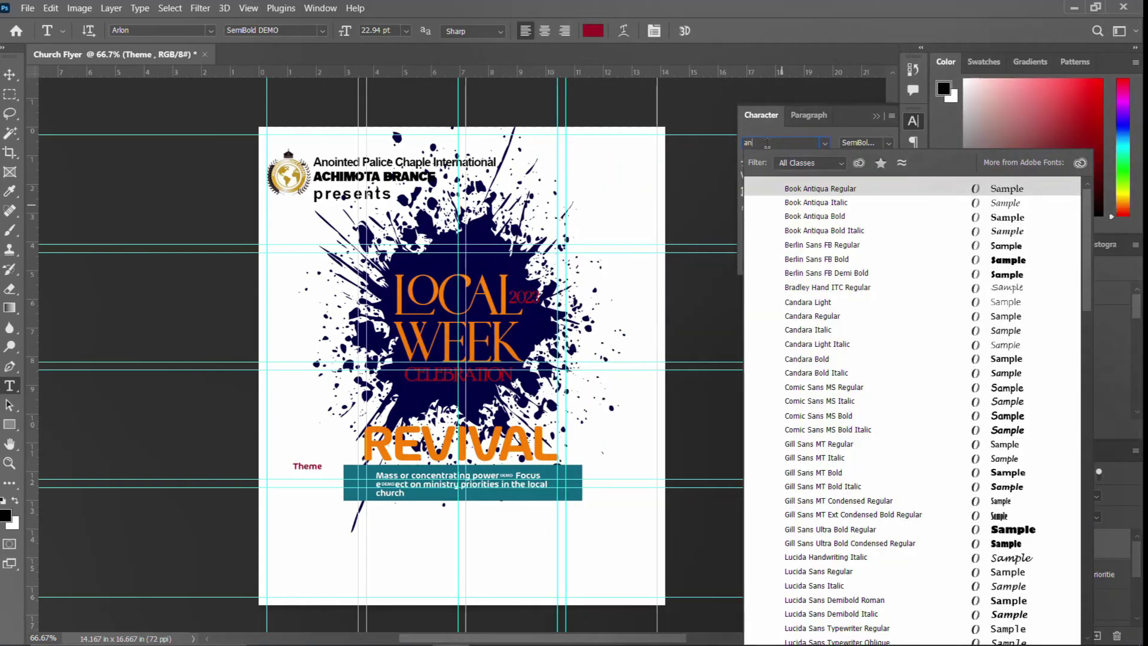
click(380, 631)
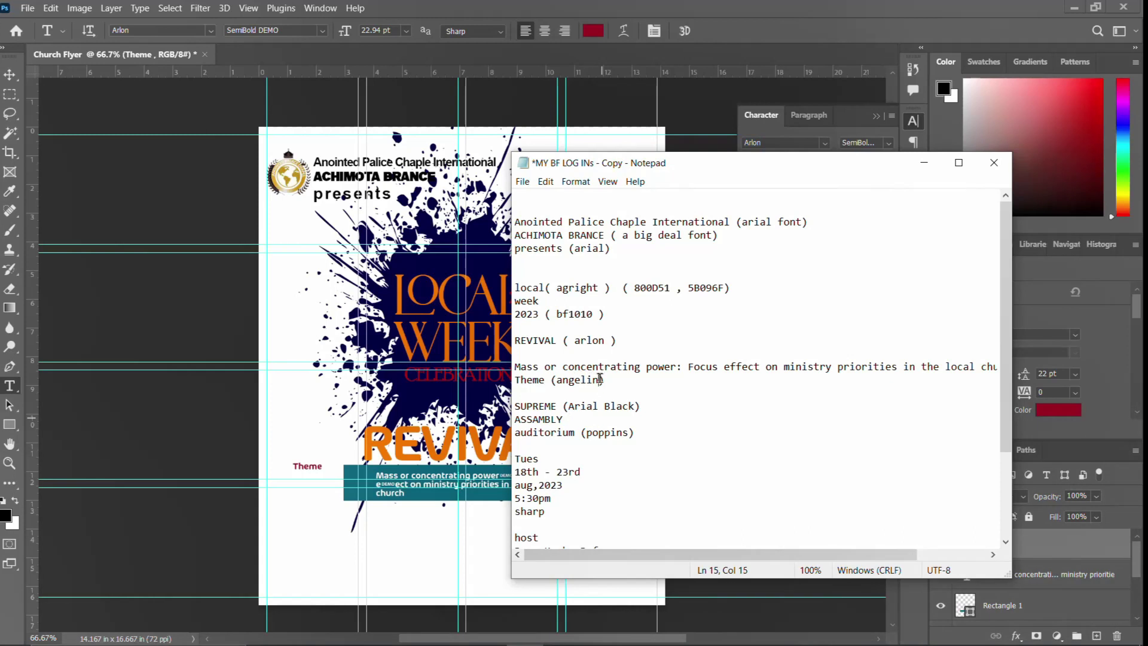
click(562, 366)
key(BackSpace)
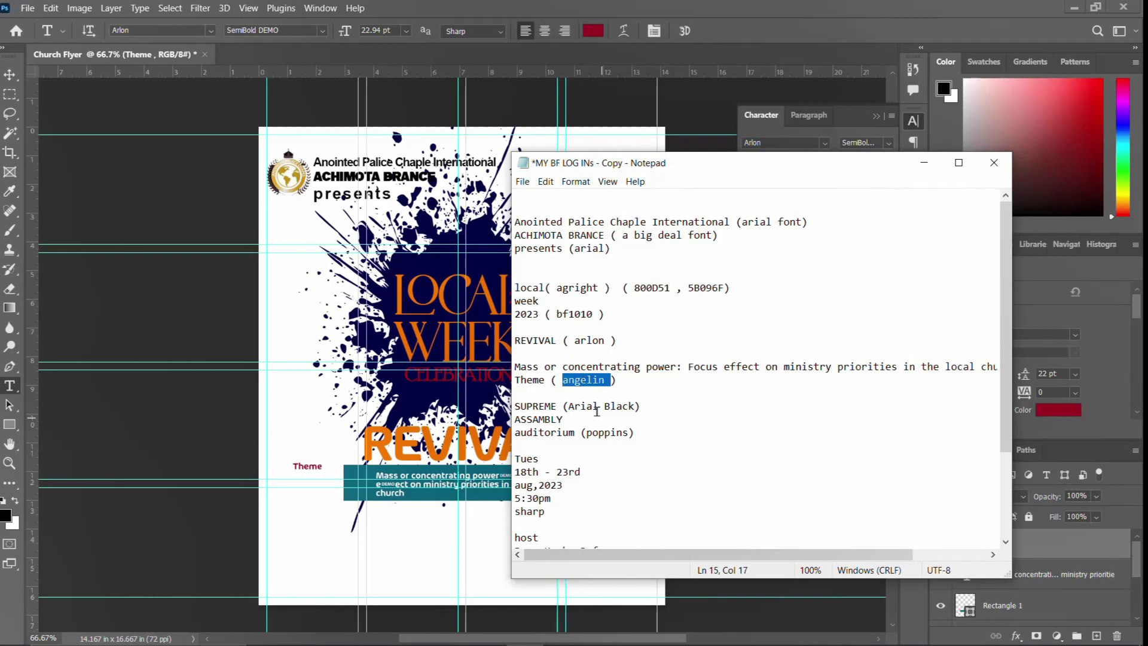
key(ctrl+c)
click(454, 632)
click(777, 142)
key(ctrl+v)
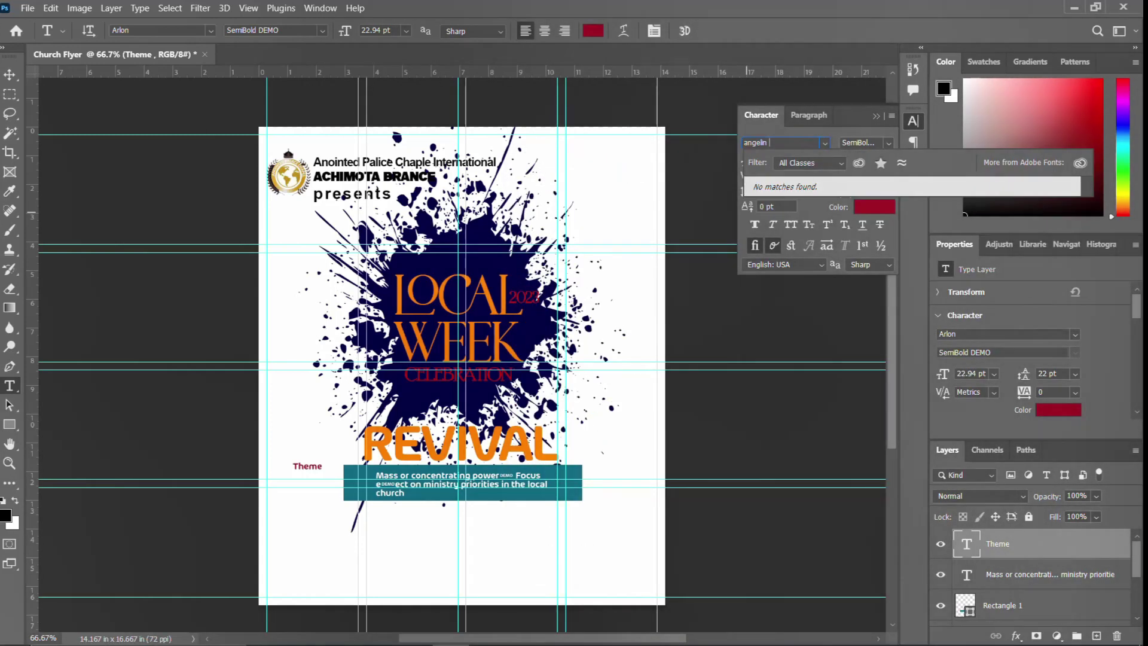
Install the Angelin font from the angelin-font folder in Downloads
click(524, 630)
double_click(506, 236)
double_click(428, 171)
click(175, 153)
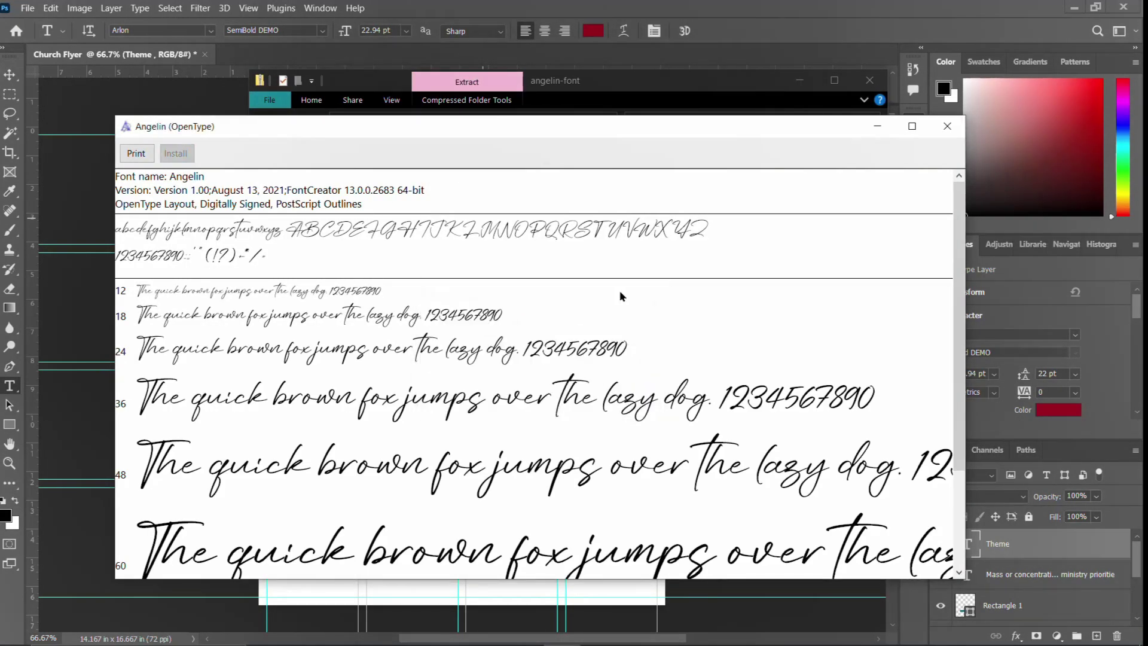
click(947, 126)
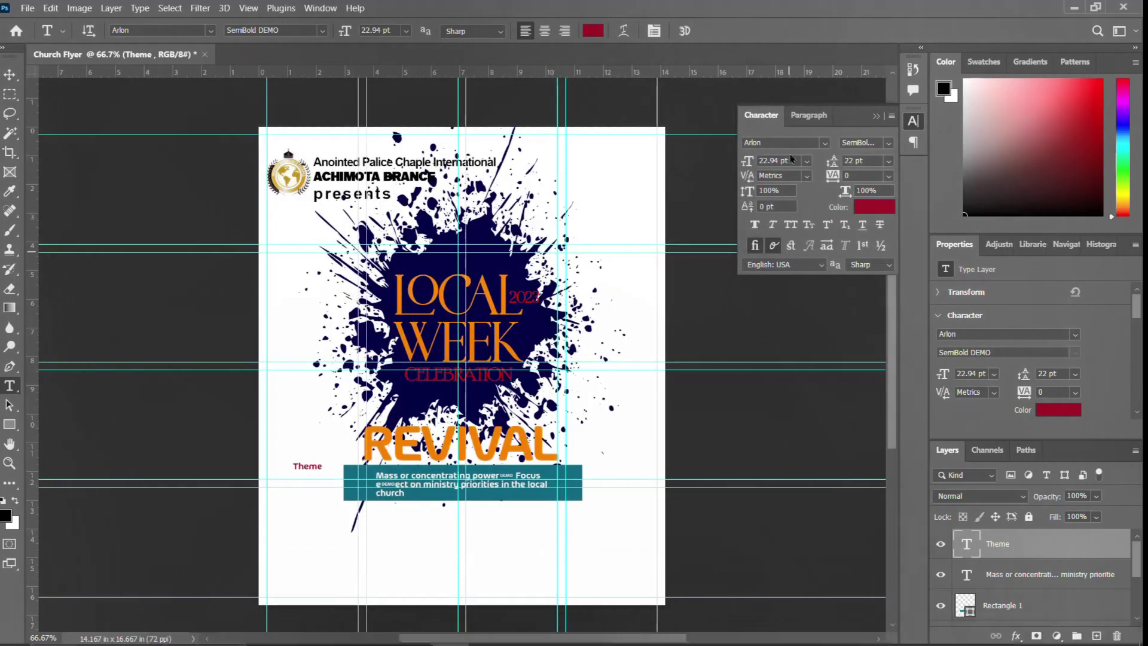
Apply the Angelin font to the Theme label and scale it up
text(Angelin)
key(Return)
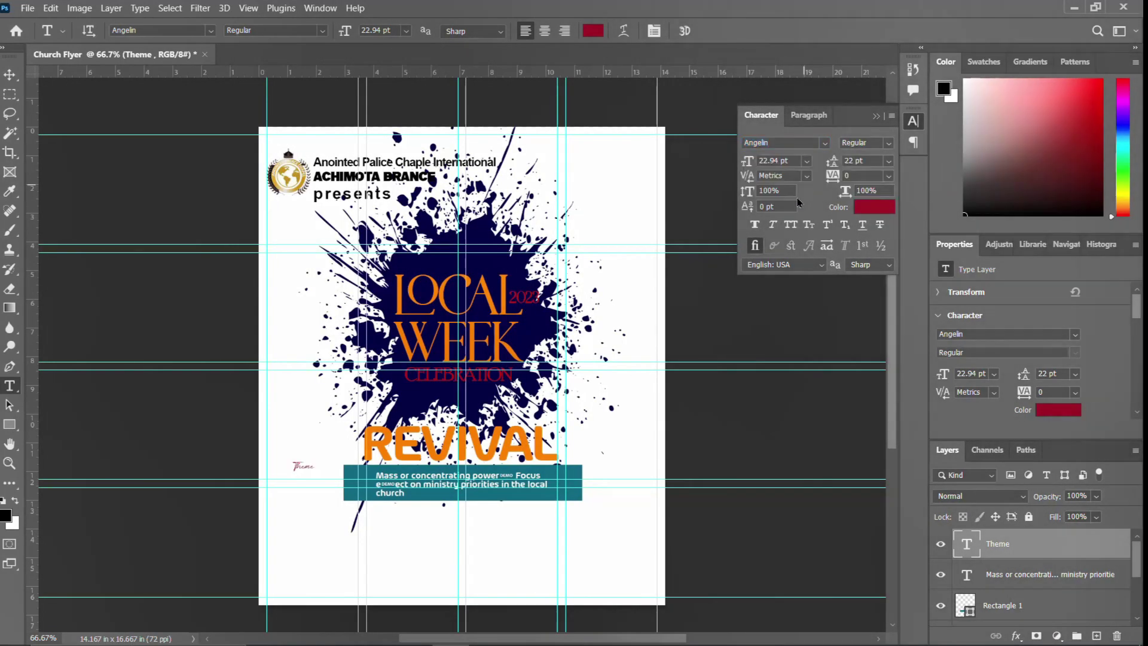
click(914, 121)
key(ctrl+t)
mouse_move(309, 481)
mouse_down()
mouse_move(361, 479)
mouse_move(354, 485)
mouse_up()
key(Return)
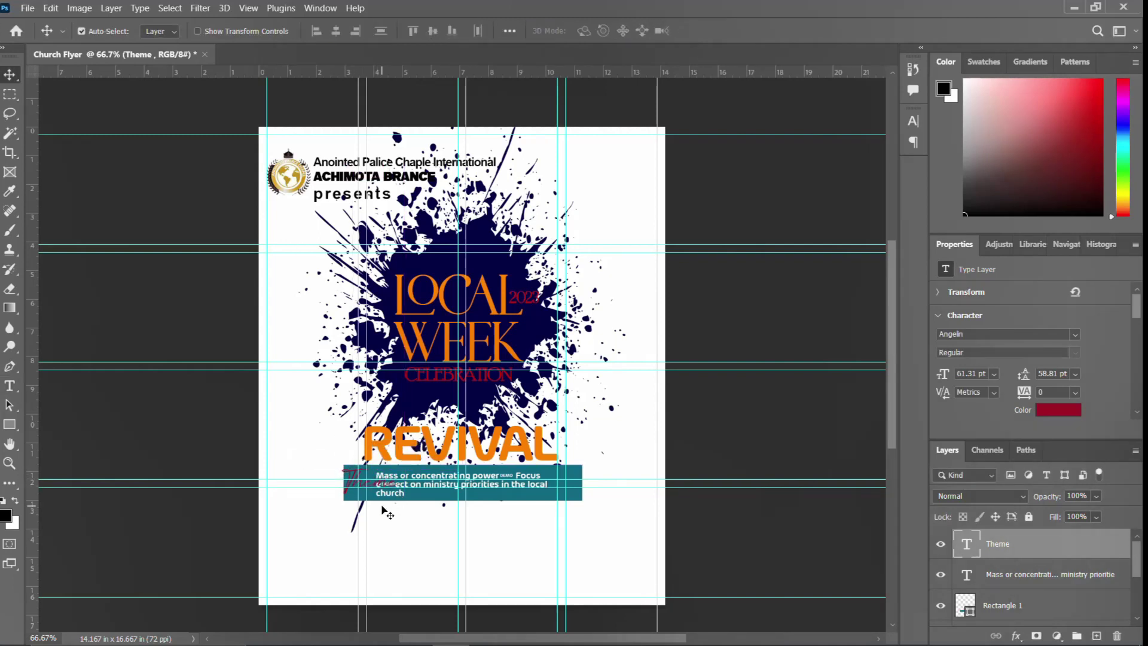
Nudge the banner's body text to the right and hide the guides
click(450, 476)
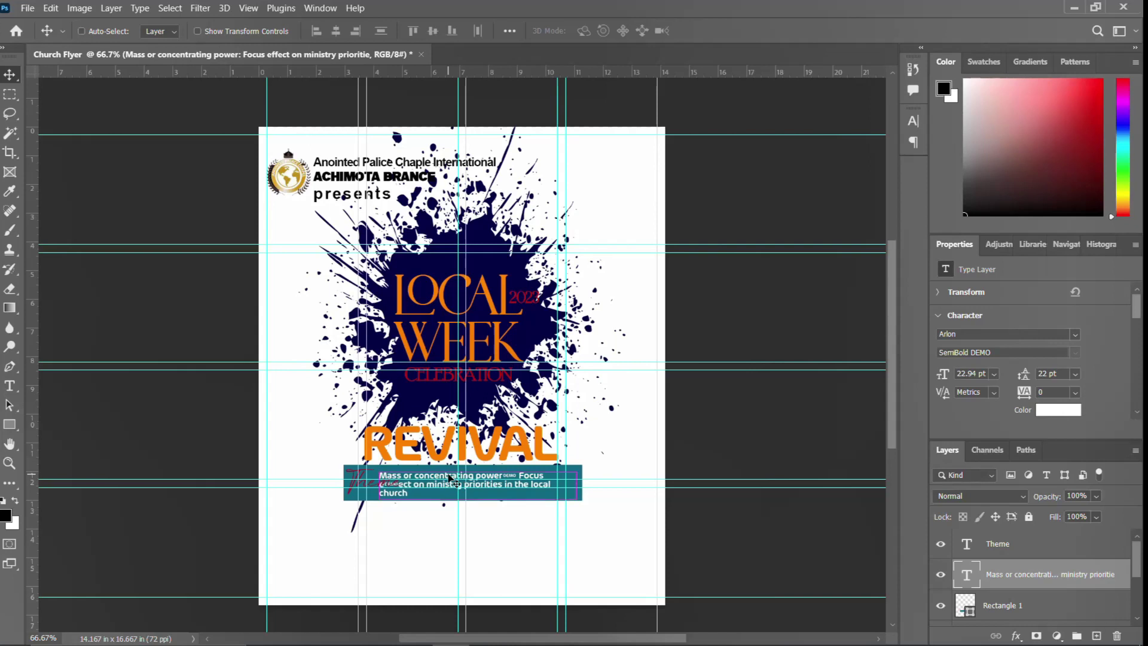
key(ctrl+t)
key(shift+Right)
key(shift+Right)
key(Return)
key(ctrl+semicolon)
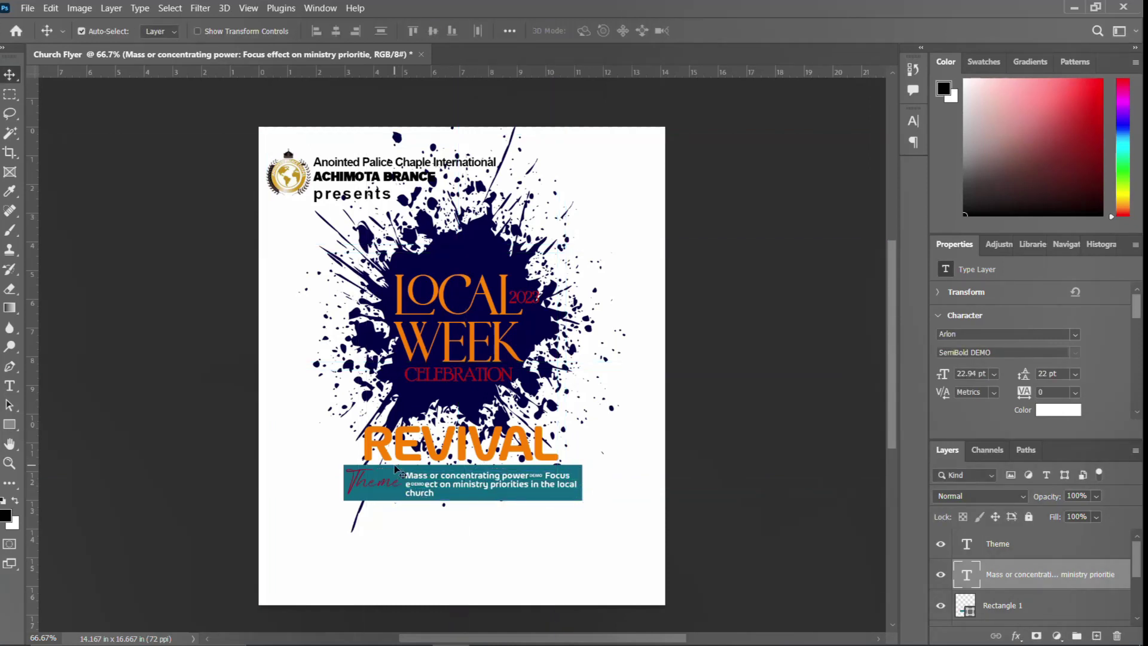
Colour the Theme label orange, sampled from the artwork
click(396, 472)
click(912, 122)
click(877, 210)
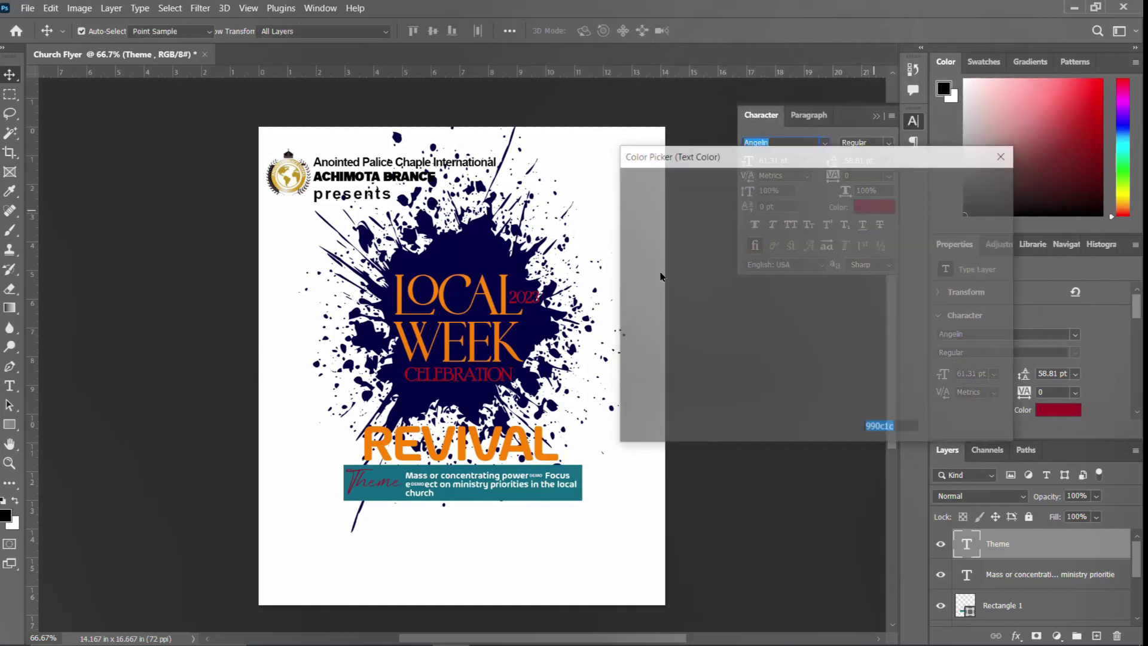
click(411, 334)
click(966, 183)
click(912, 122)
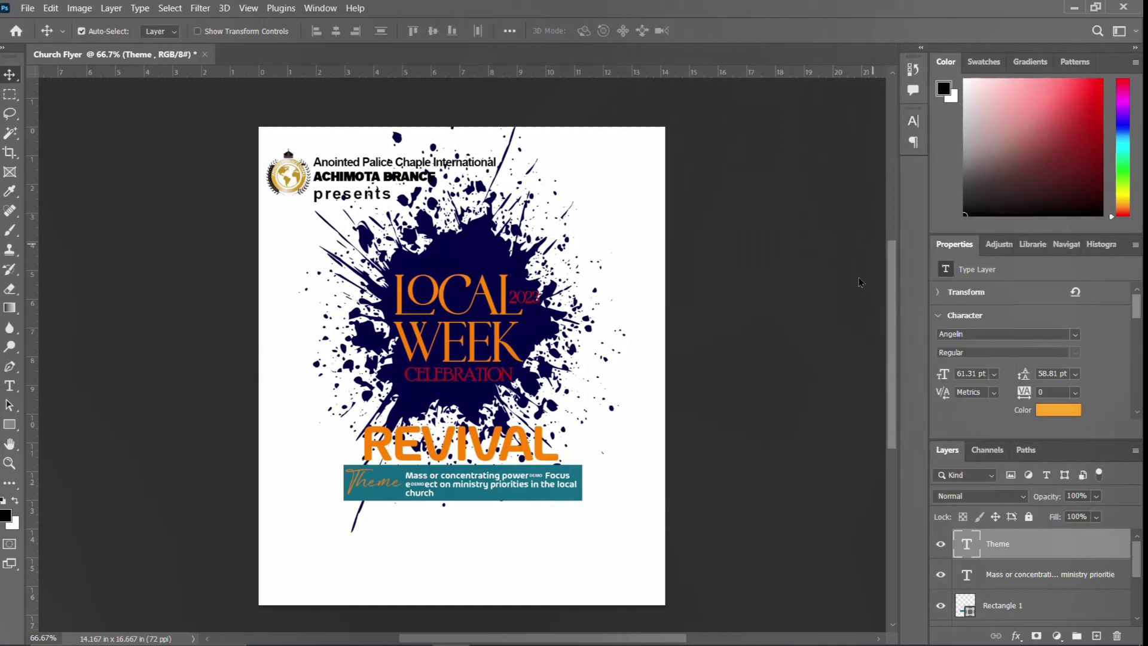
Group the teal box and Theme text layers and name the group THEME
click(525, 633)
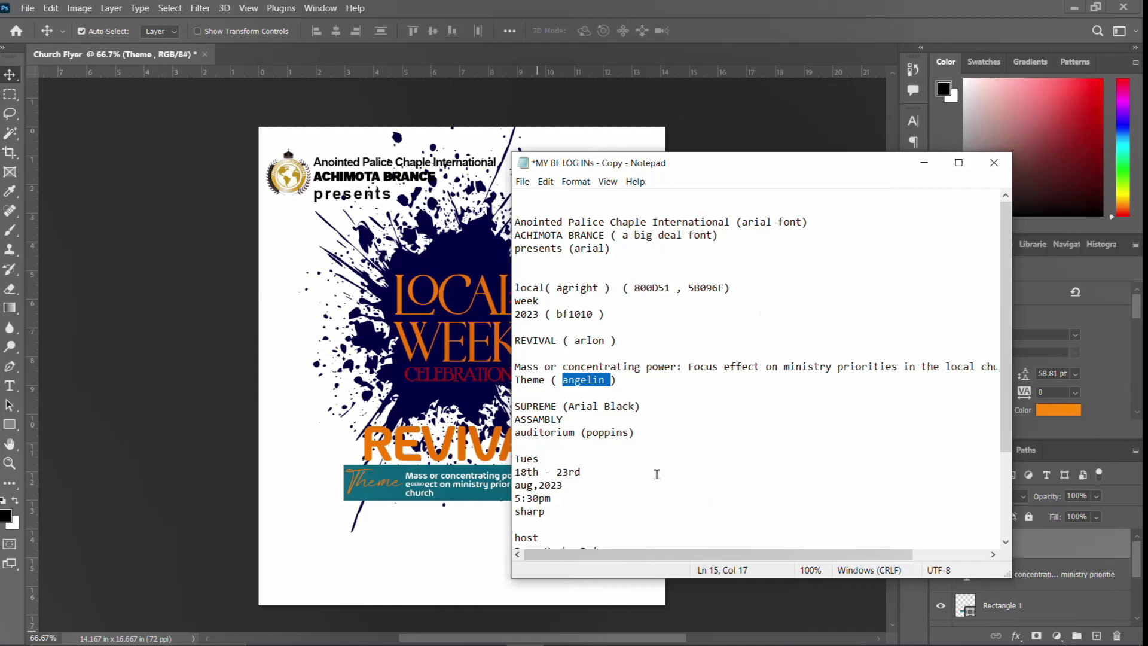
click(451, 632)
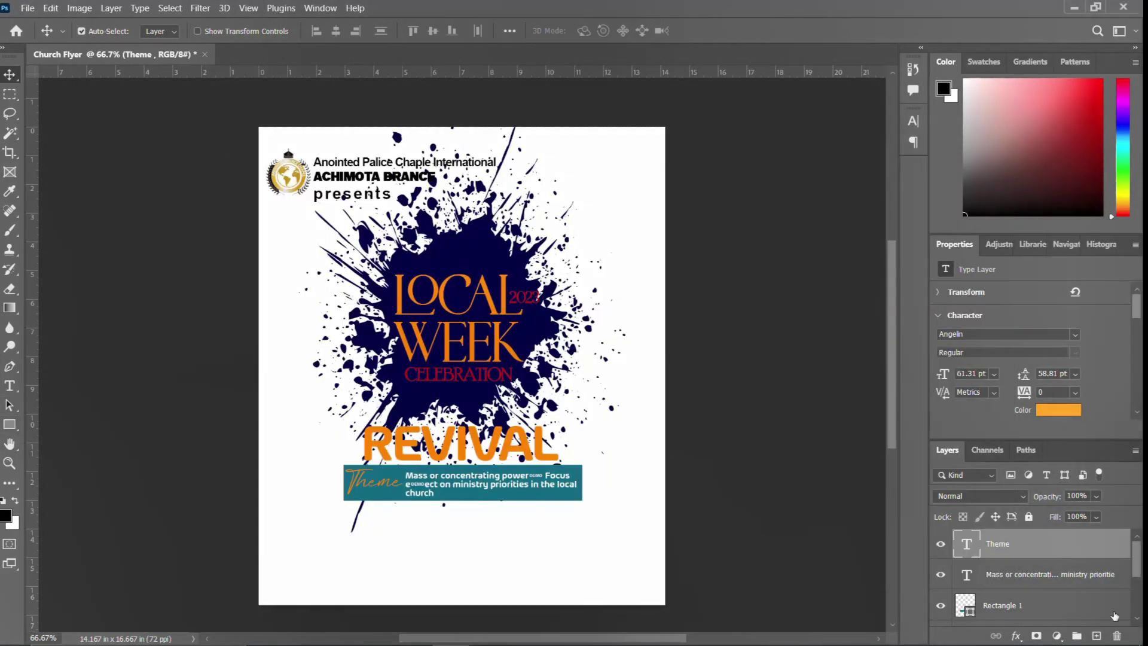
click(1115, 616)
shift+click(1018, 546)
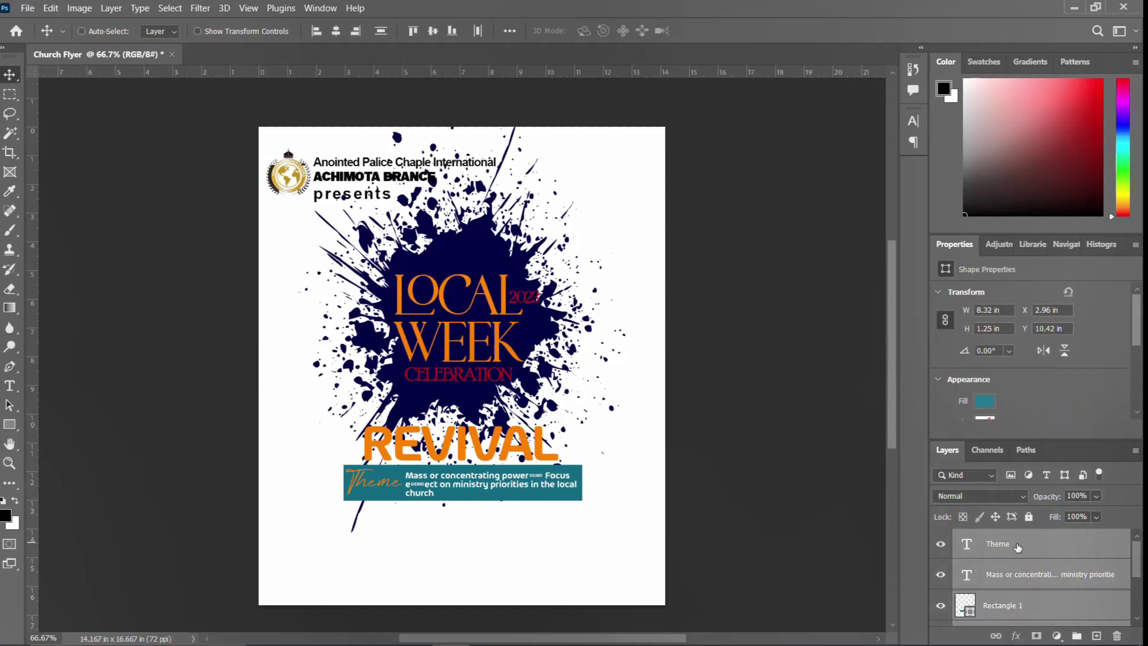
key(ctrl+g)
double_click(996, 538)
text(THEME)
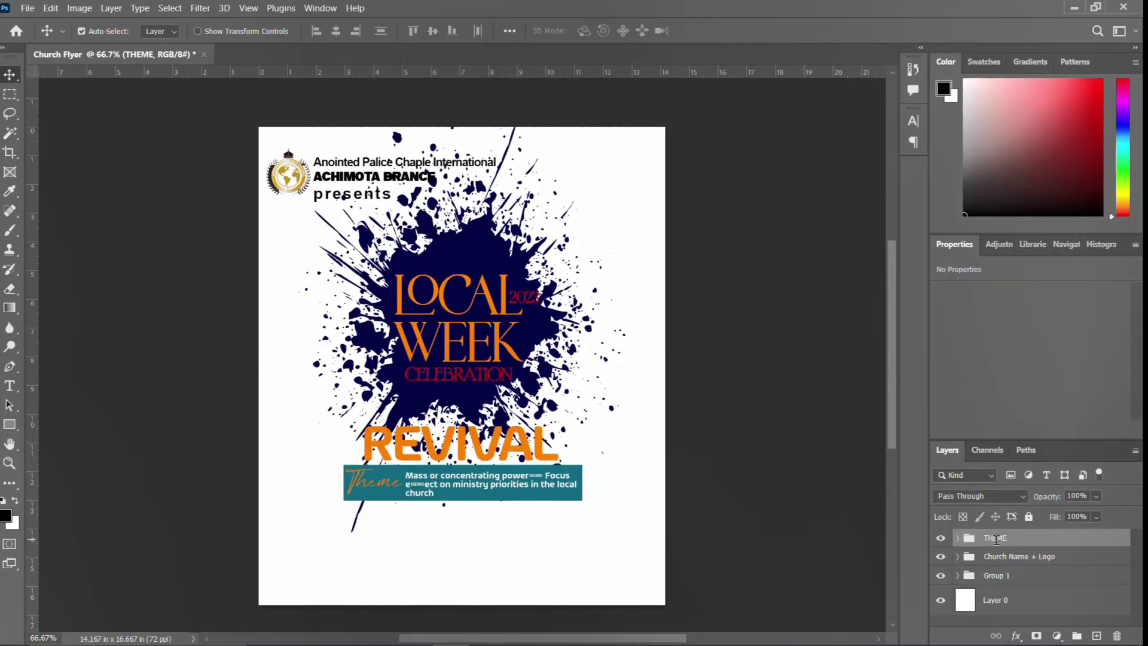
Draw an orange rectangle below the banner and a dark red copy beside it
key(u)
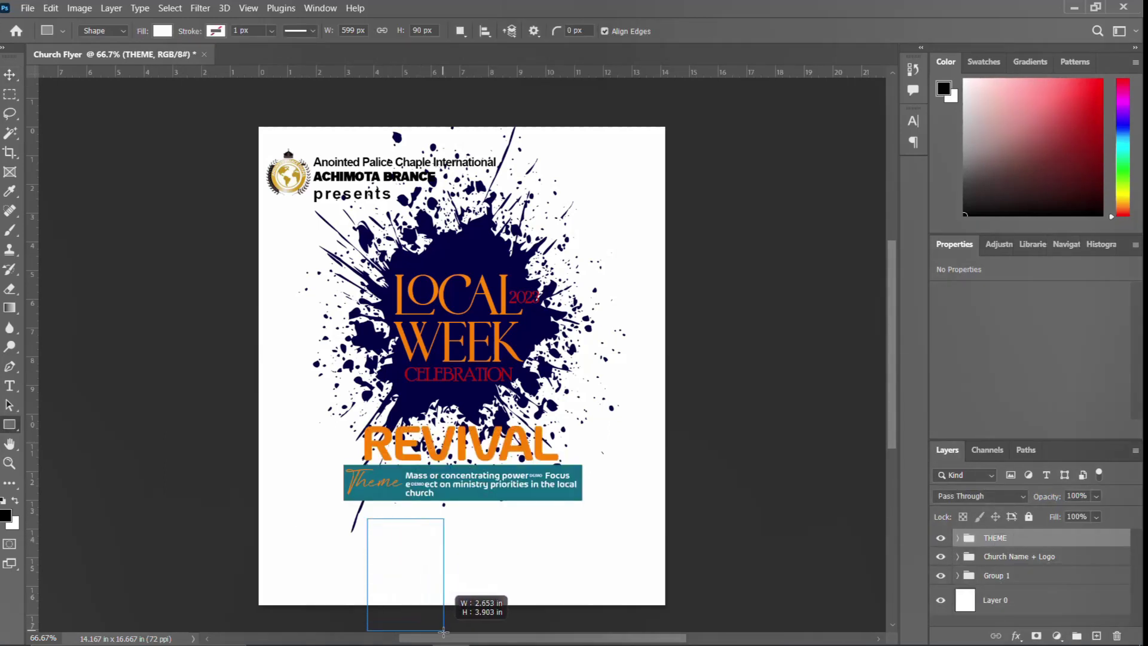
drag(367, 515, 442, 631)
click(978, 410)
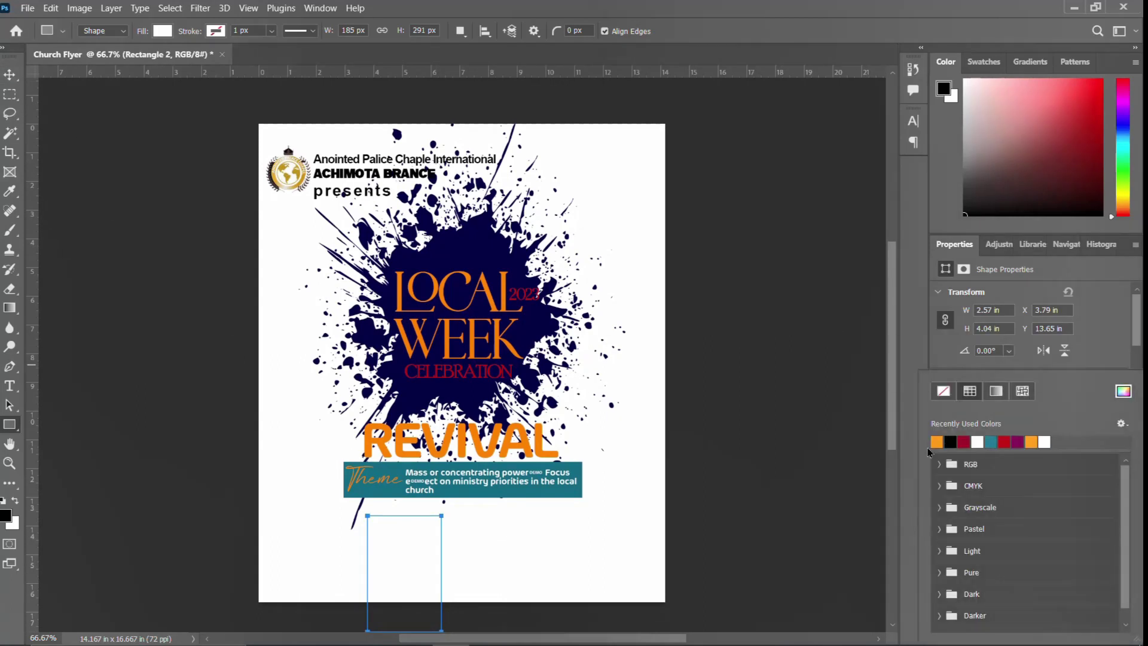
click(948, 437)
key(v)
drag(406, 590, 514, 582)
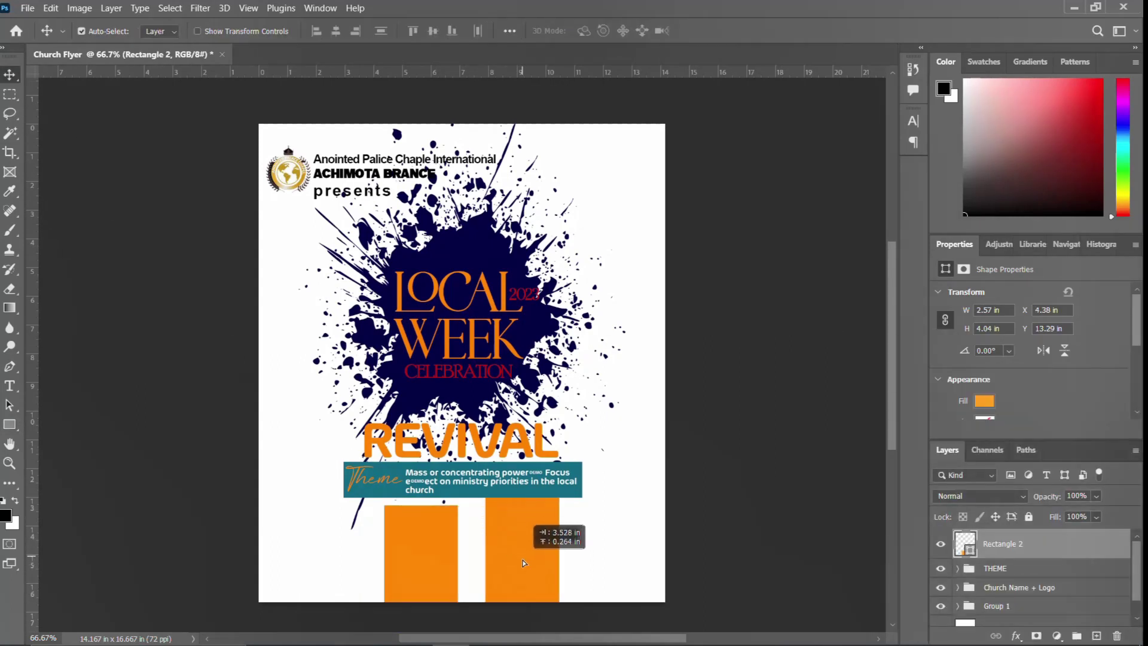
click(984, 400)
click(957, 440)
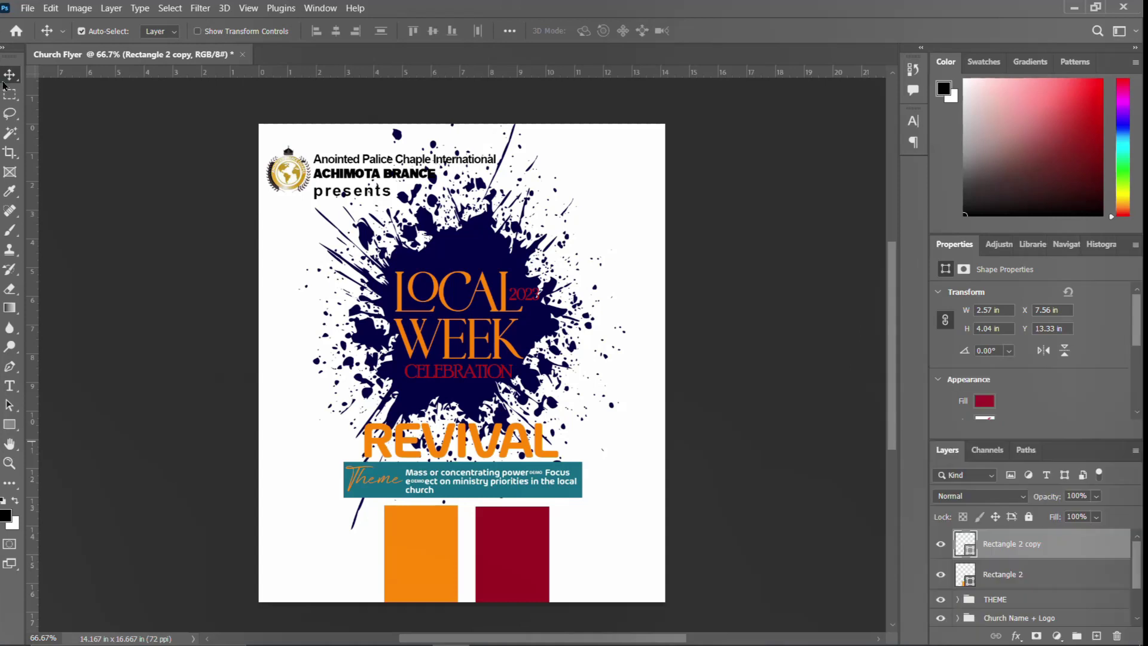
Check the two rectangles' alignment against the canvas, then select the red rectangle layer
ctrl+click(1008, 576)
key(ctrl+a)
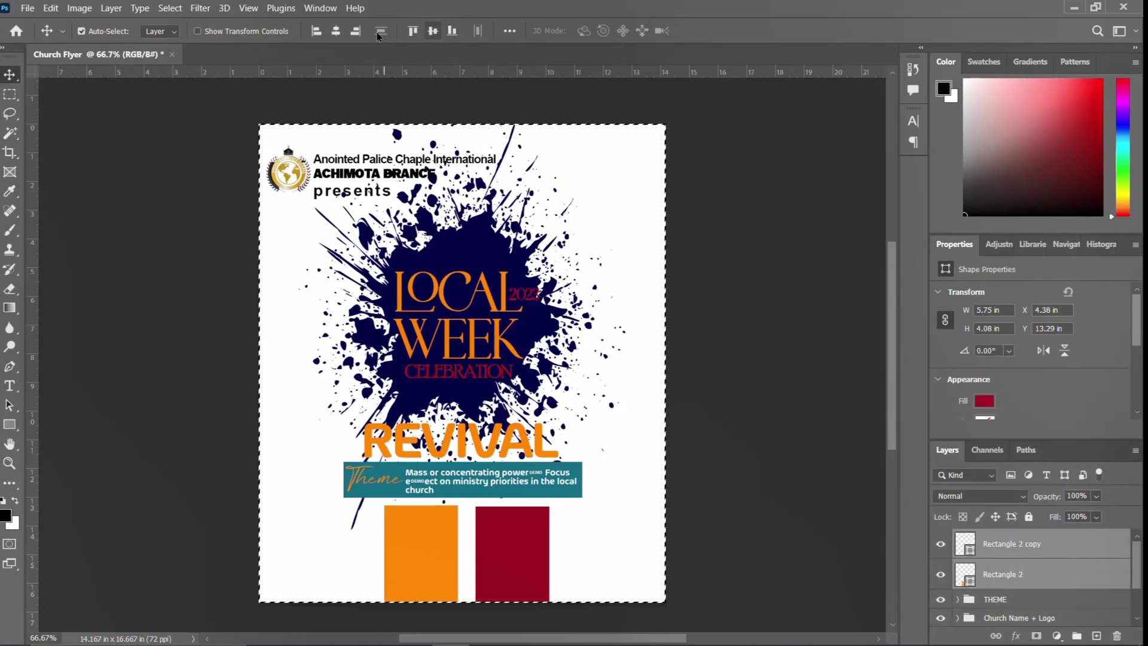
click(509, 31)
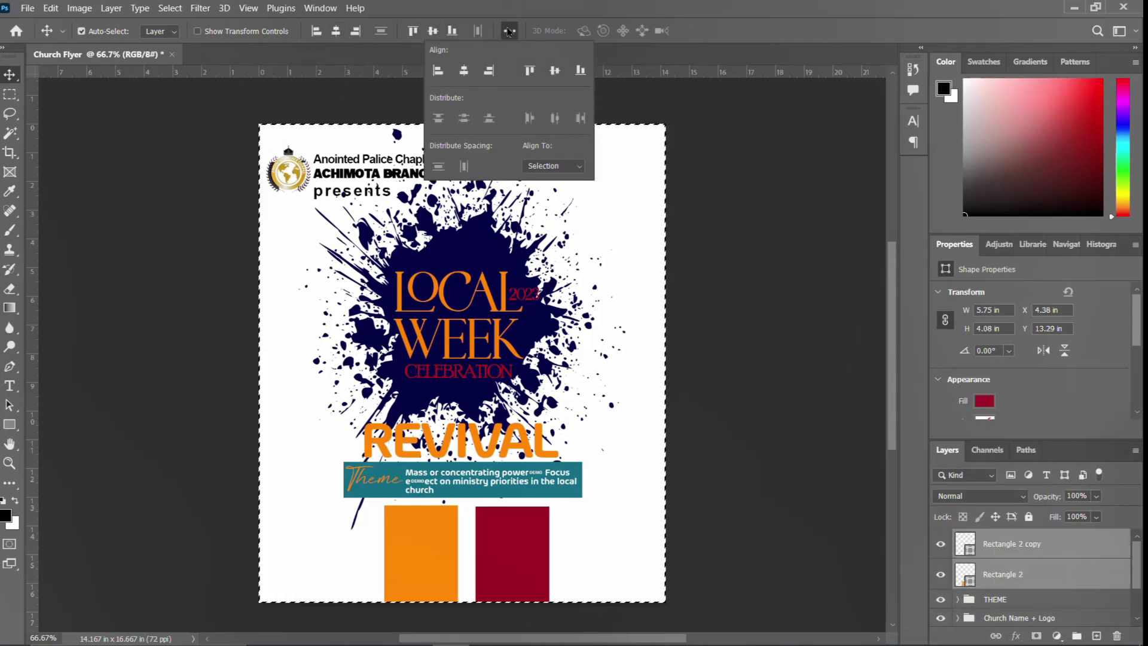
click(509, 32)
key(ctrl+d)
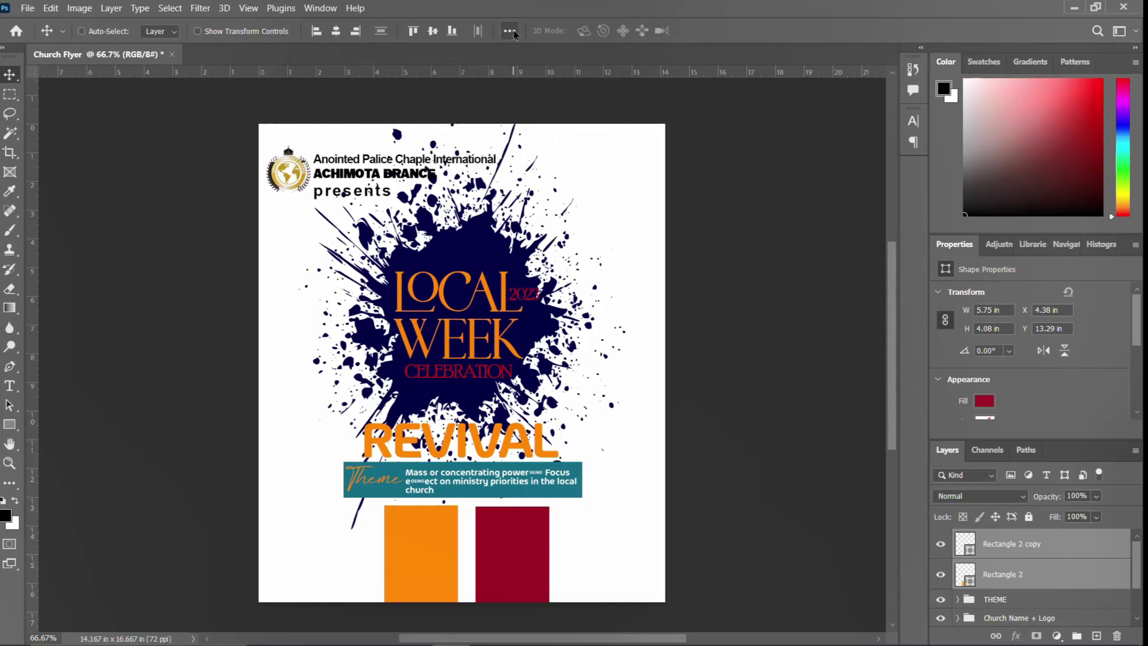
click(1010, 543)
click(940, 544)
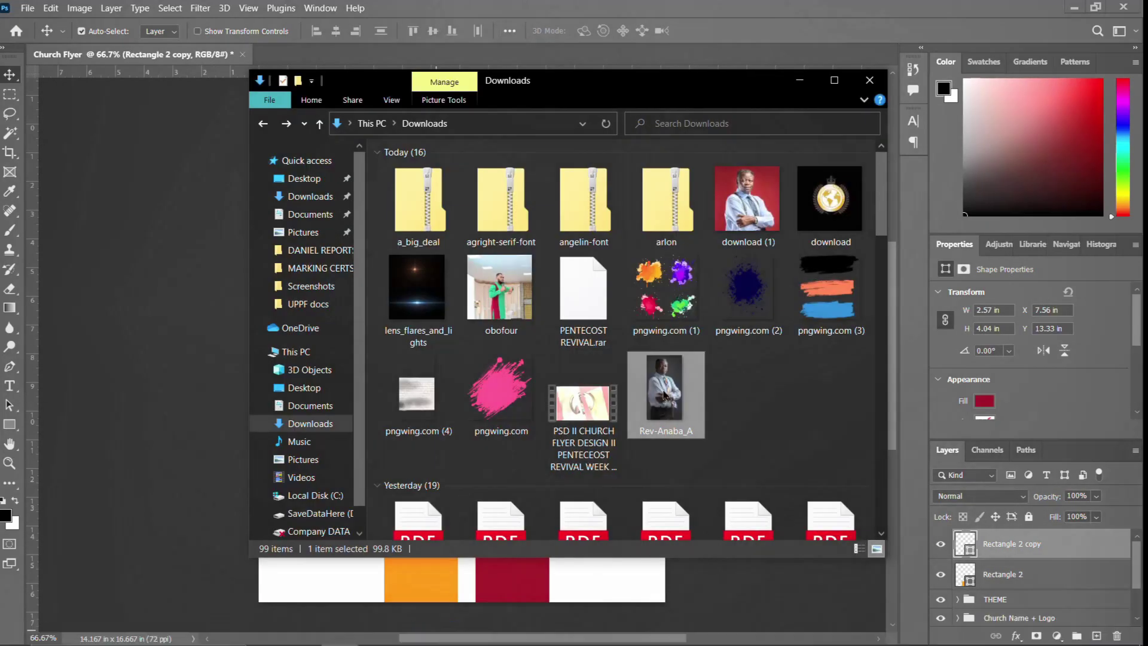
click(467, 630)
Place the pastor's photo, rasterize it, flip it horizontally and shift it left
mouse_move(667, 393)
mouse_down()
mouse_move(279, 308)
mouse_move(462, 363)
mouse_up()
key(Return)
right_click(1040, 547)
click(893, 311)
key(ctrl+t)
right_click(496, 335)
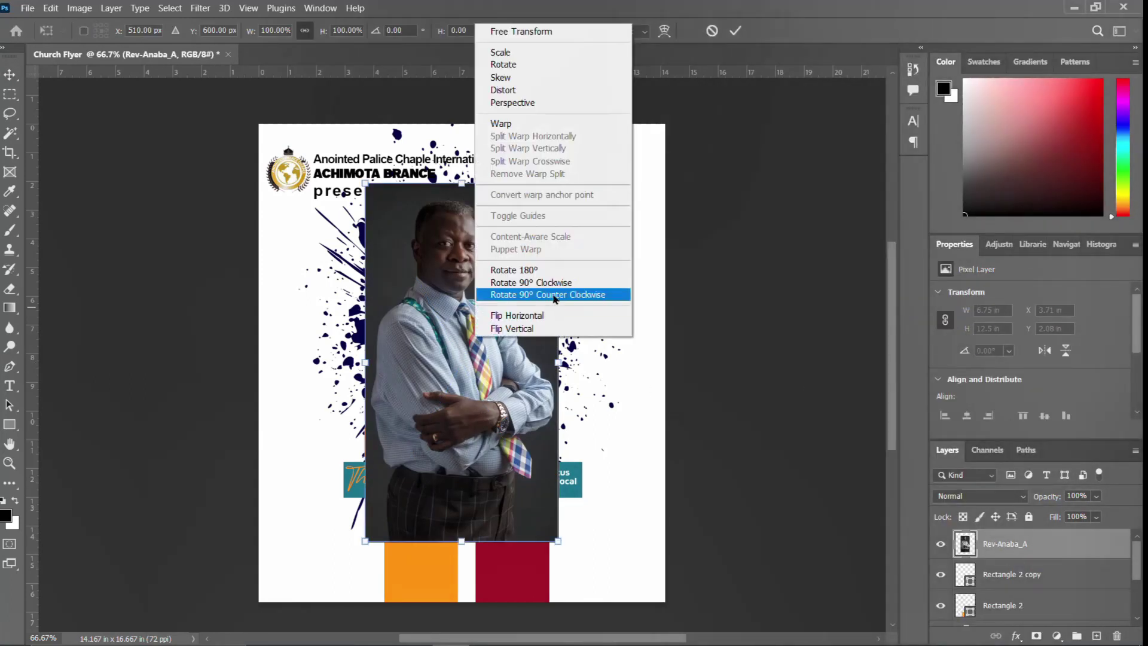
click(550, 313)
drag(505, 313, 469, 321)
key(Return)
Remove the photo's background, convert it to a smart object, and shrink it onto the orange block
key(w)
ctrl+click(964, 544)
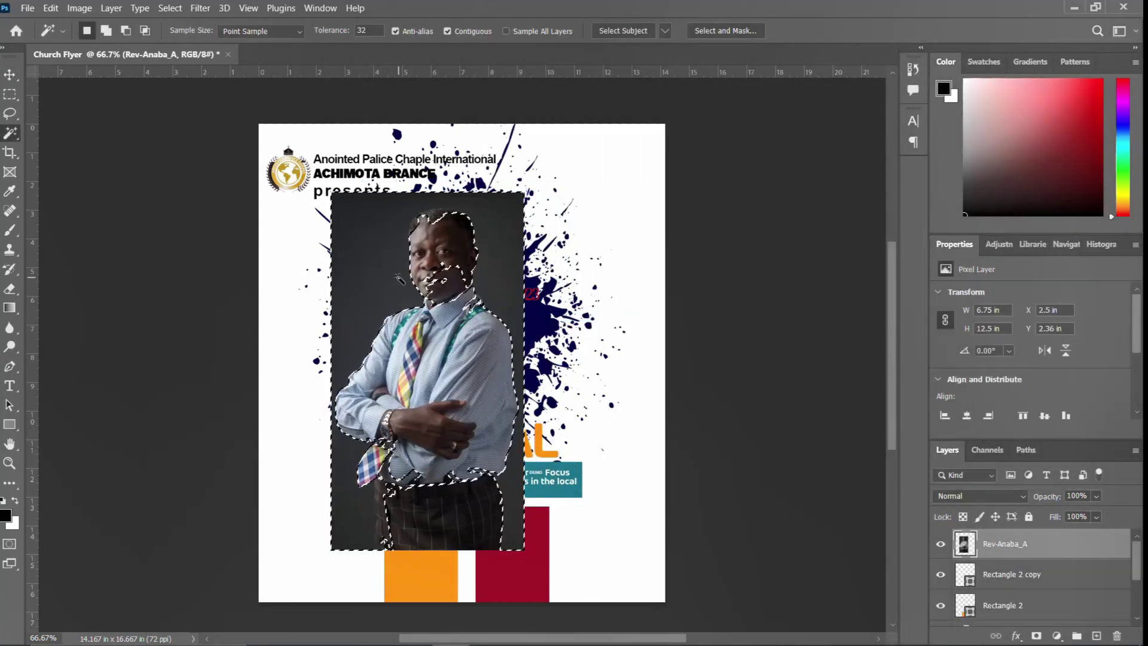
key(ctrl+d)
scroll(1029, 353, down, 3)
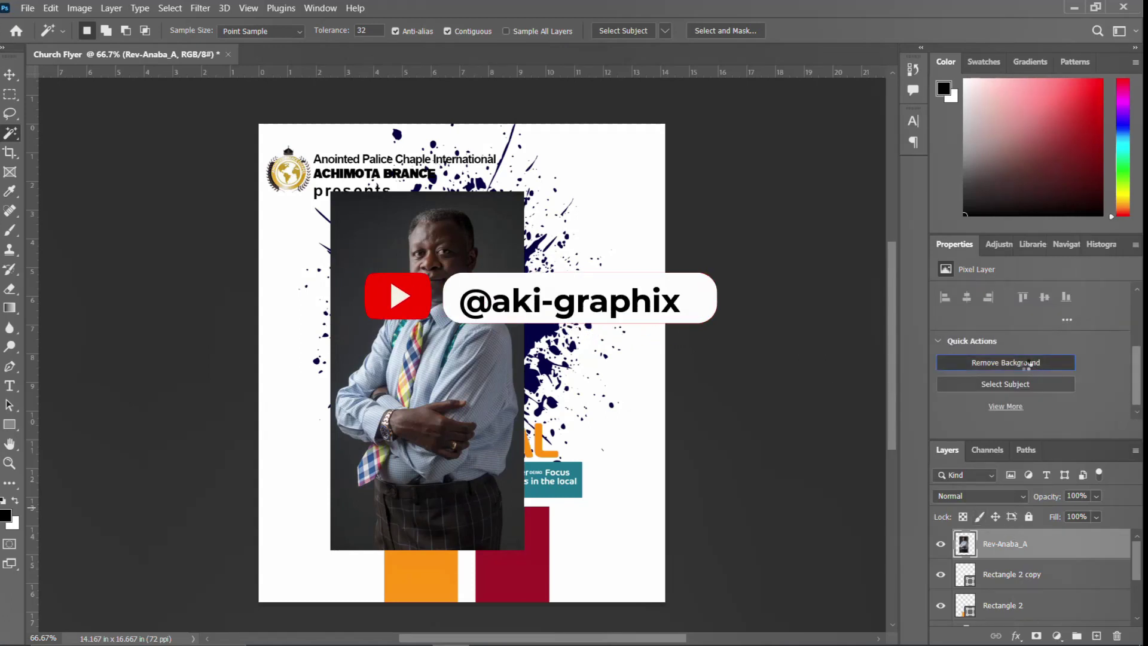
click(1006, 363)
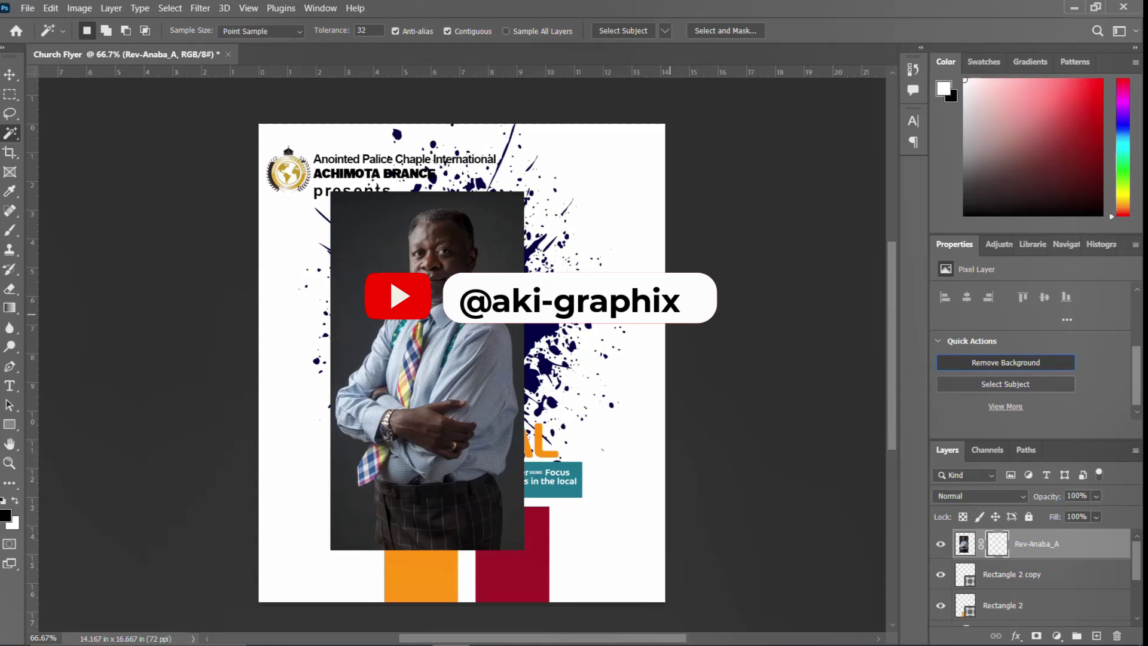
right_click(1041, 552)
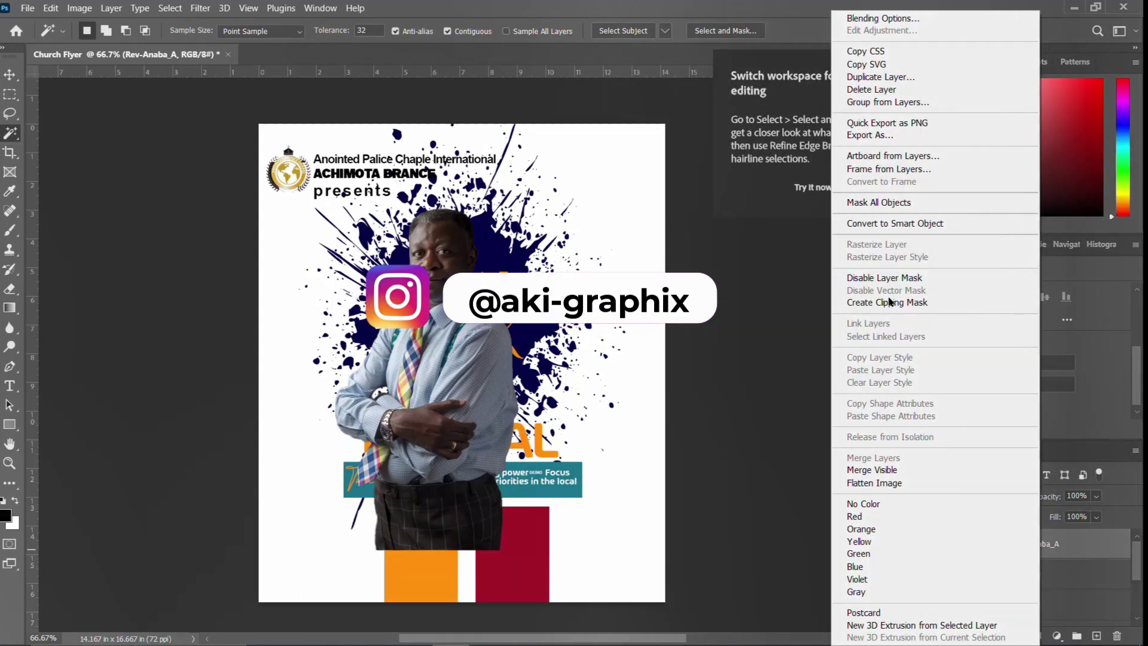
click(891, 223)
key(ctrl+t)
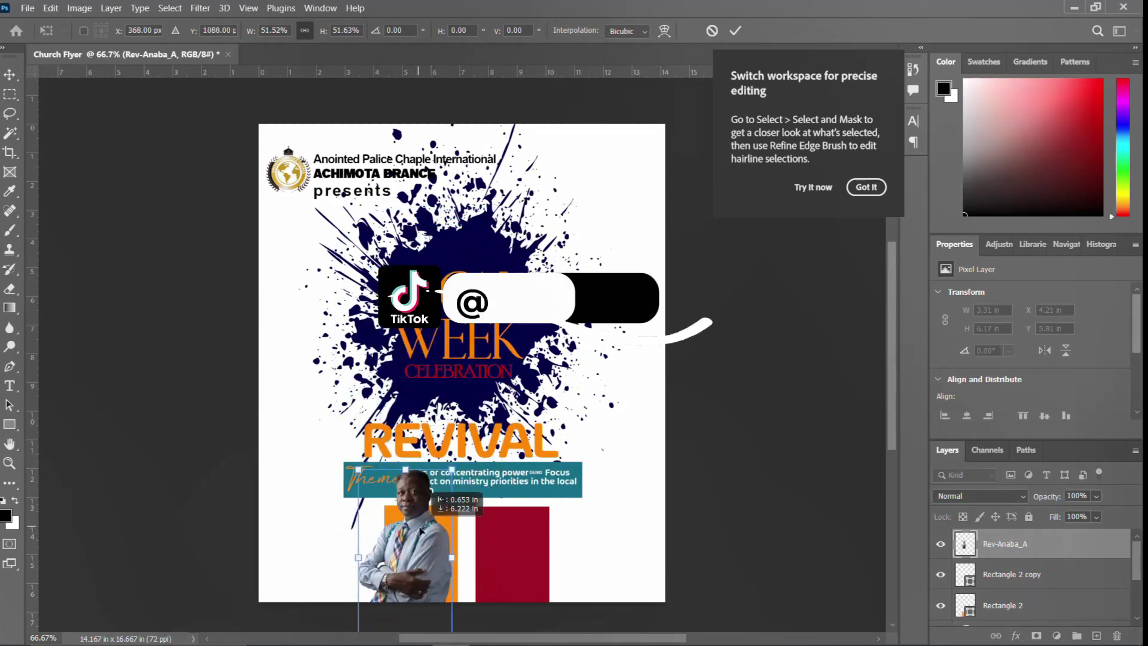
click(973, 631)
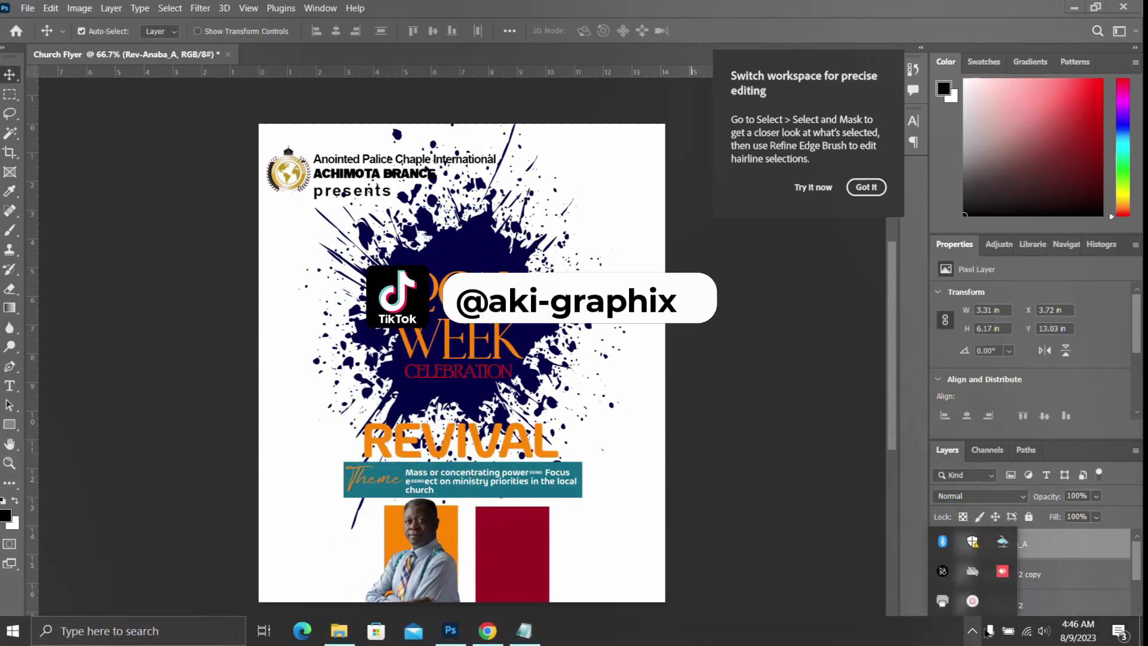
click(964, 601)
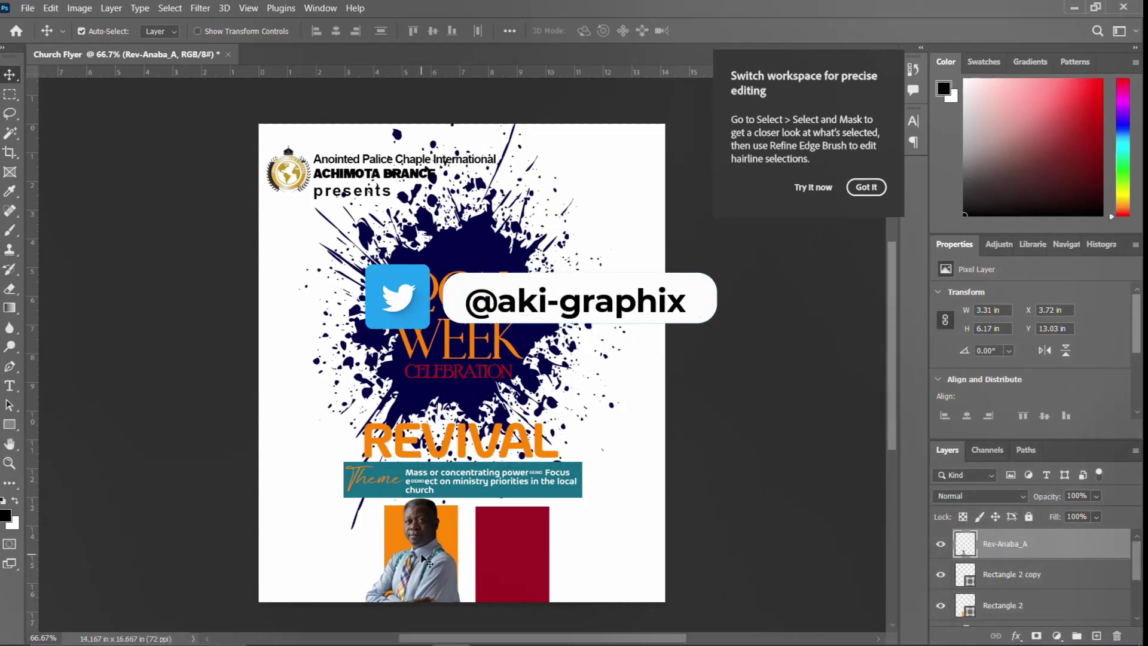
Place the second pastor photo from Downloads, rasterize it and remove its background
click(340, 631)
drag(494, 252, 462, 362)
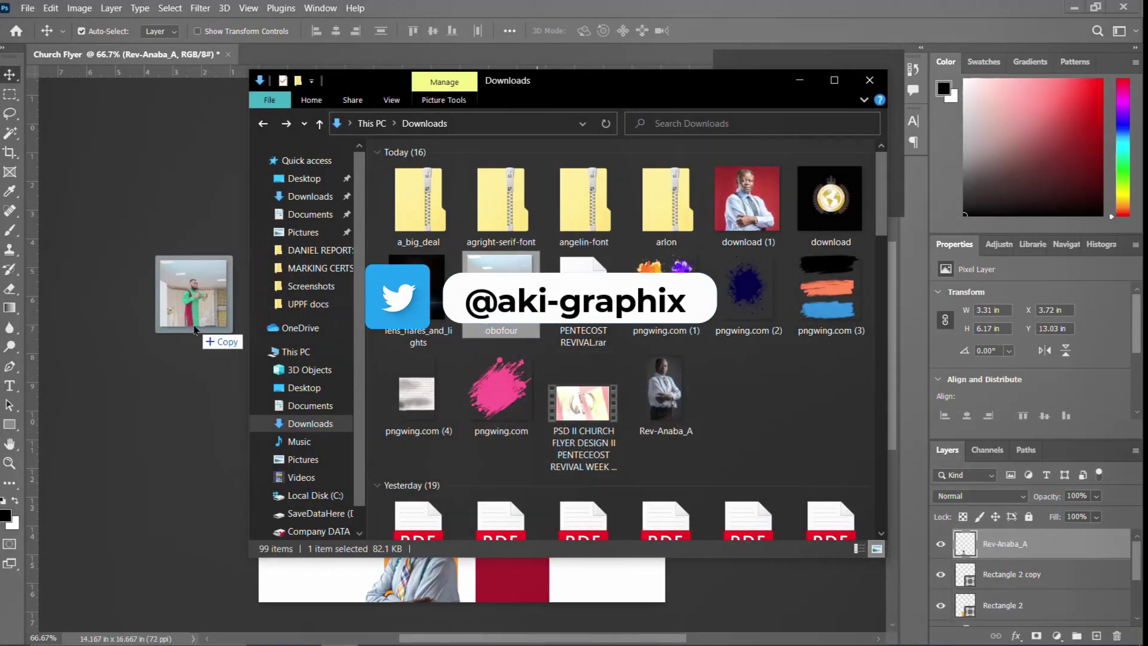
key(Return)
right_click(1050, 547)
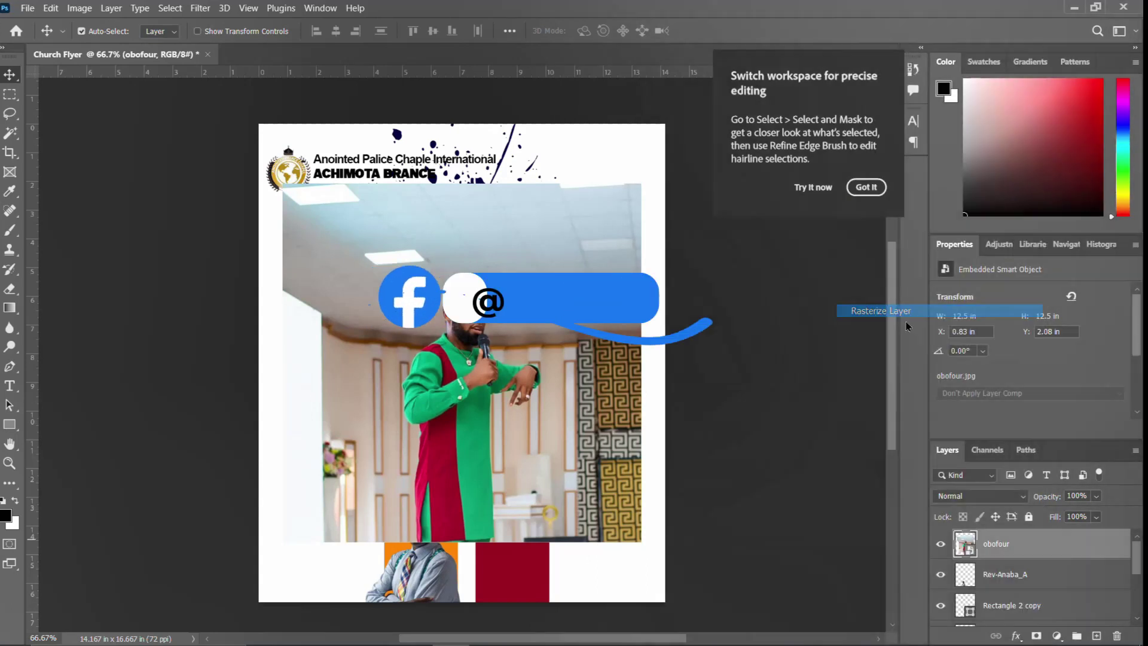
click(1015, 409)
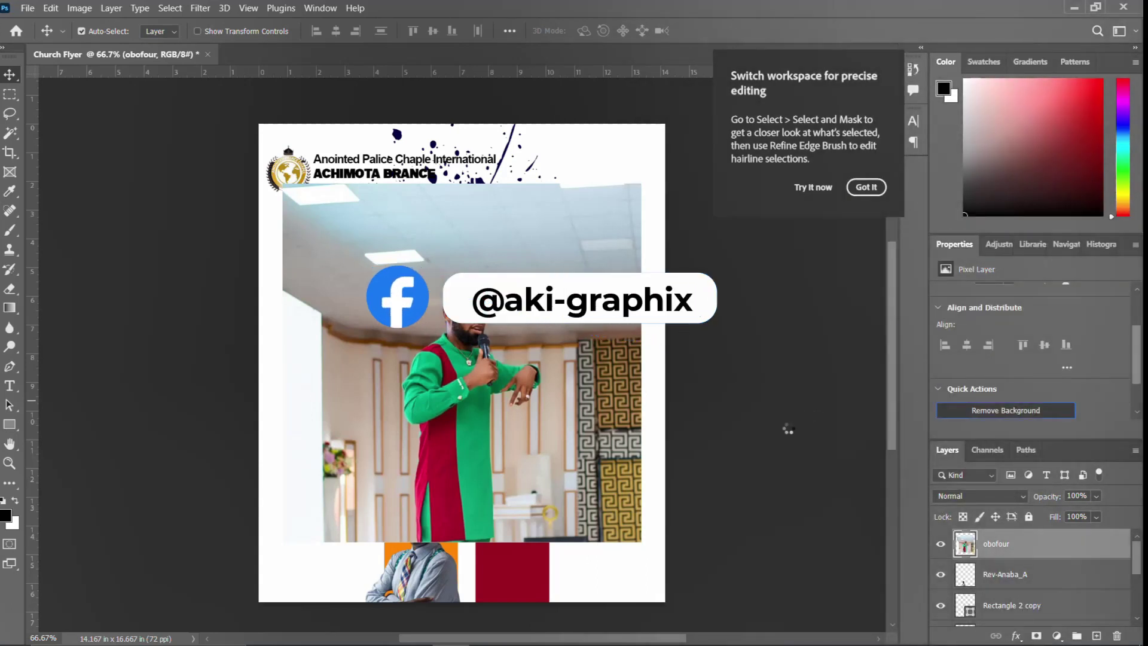
right_click(1049, 545)
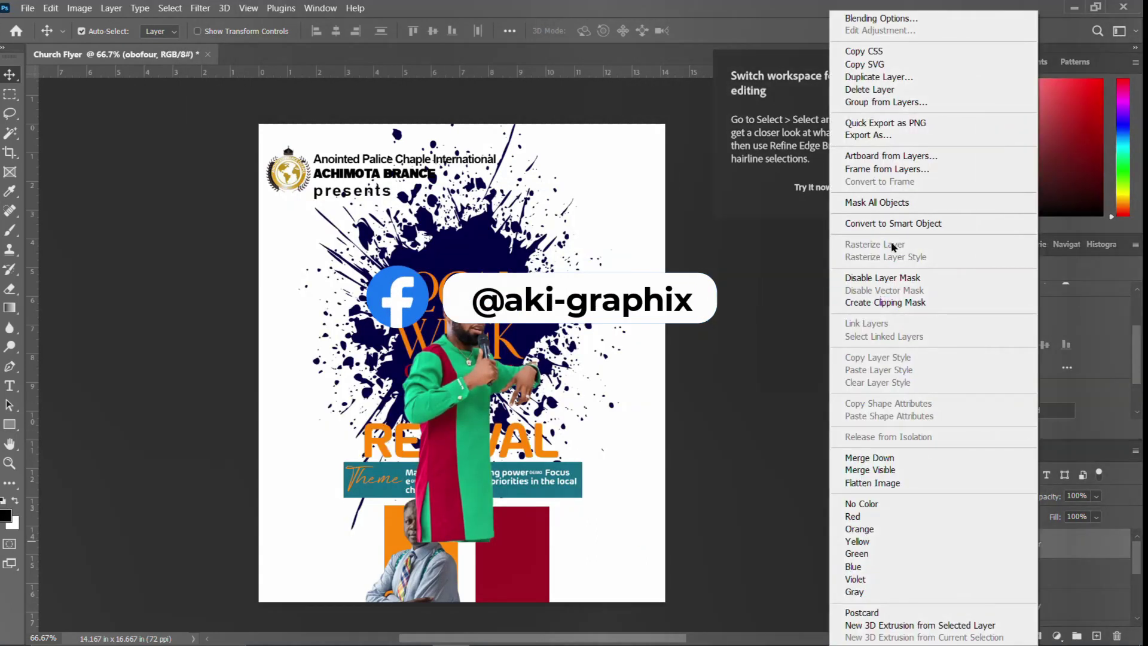
click(884, 296)
right_click(1018, 546)
click(872, 311)
Scale the second photo to about 80% on the red panel and add a horizontal guide
drag(442, 393, 499, 602)
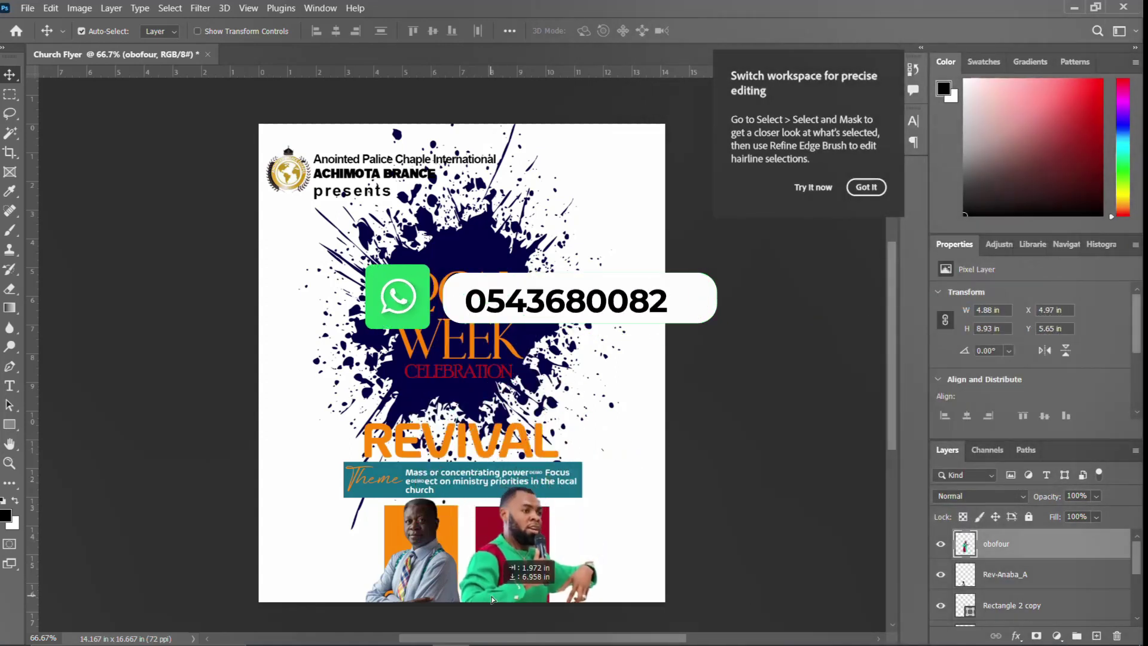
key(ctrl+t)
drag(605, 501, 571, 483)
drag(521, 536, 528, 547)
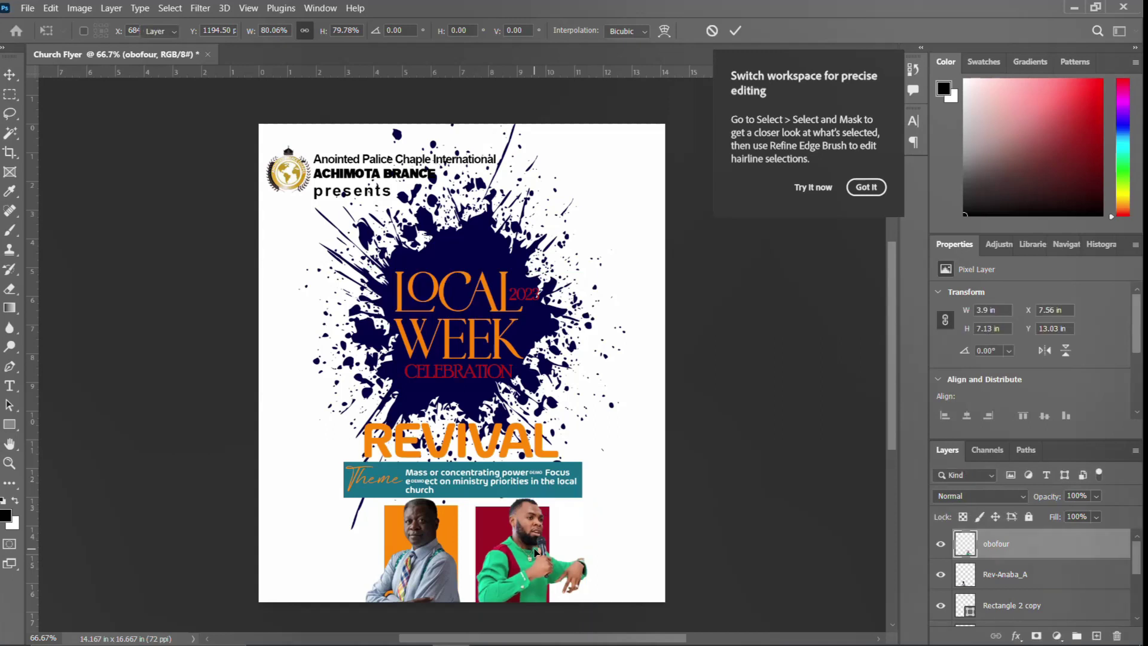
key(Return)
drag(544, 72, 600, 446)
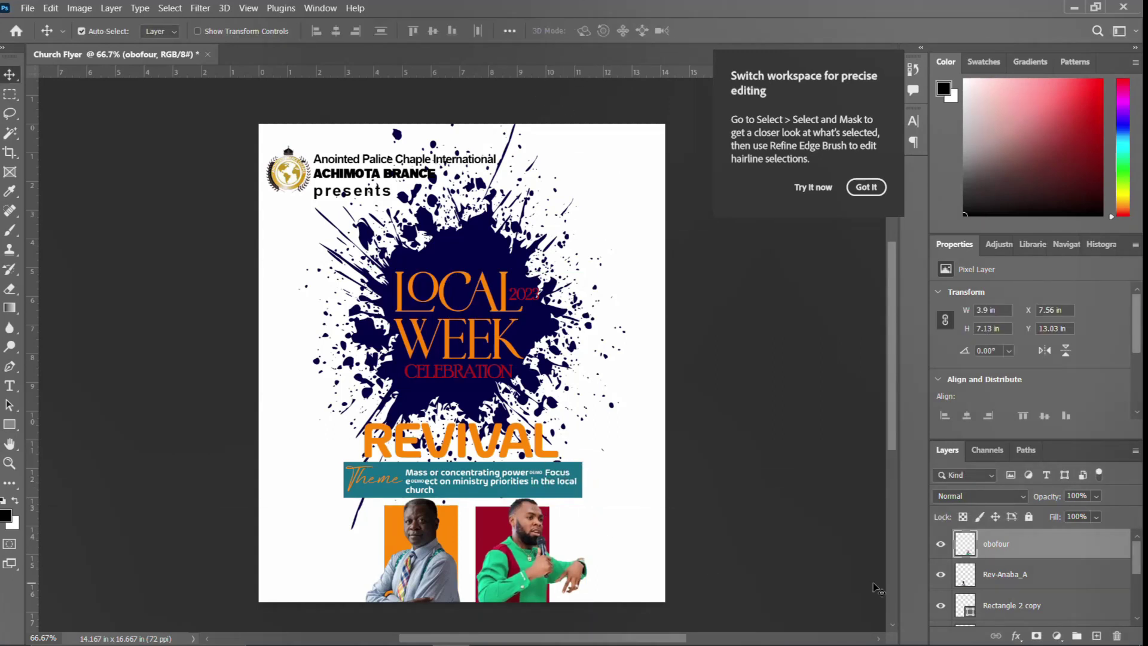
Add SUPREME from the notes as an orange text line beside the second pastor
click(525, 630)
drag(556, 406, 512, 406)
click(525, 630)
key(t)
click(600, 530)
text(SUPREME)
key(ctrl+Return)
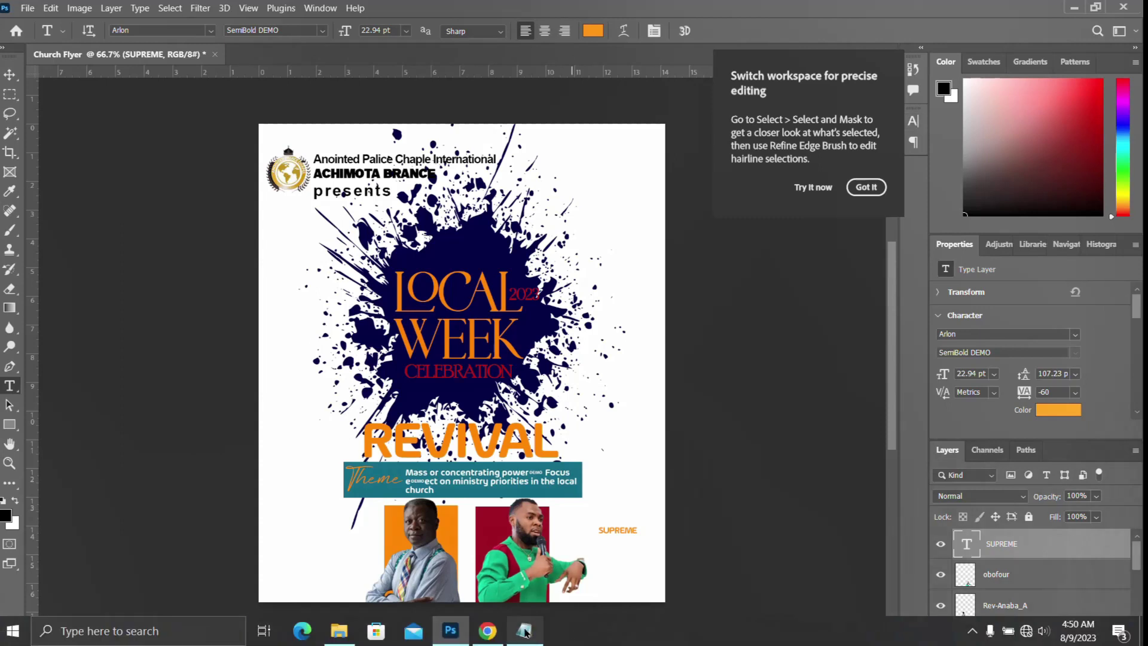
Paste ASSAMBLY as a new text line below SUPREME
click(525, 631)
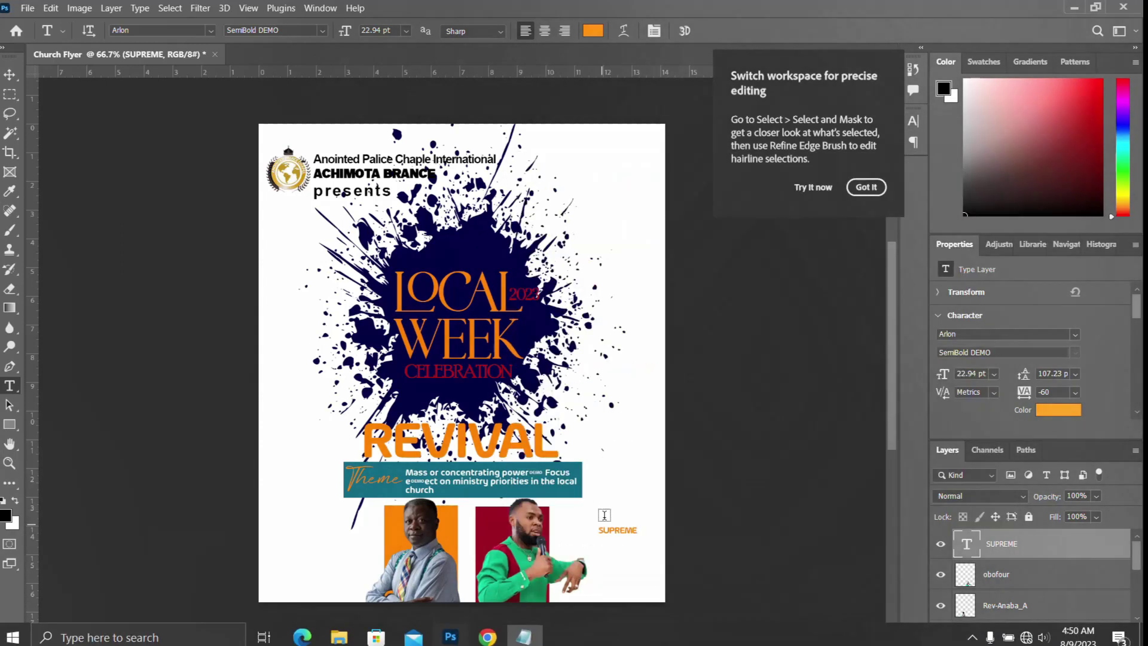
click(525, 631)
click(605, 542)
text(ASSAMBLY)
key(ctrl+Return)
Copy auditorium from the notes and paste it as a text line below ASSAMBLY
click(524, 630)
double_click(513, 435)
key(ctrl+c)
click(524, 631)
click(621, 556)
key(ctrl+v)
key(ctrl+Return)
Enlarge the SUPREME text and check its font in the notes
key(v)
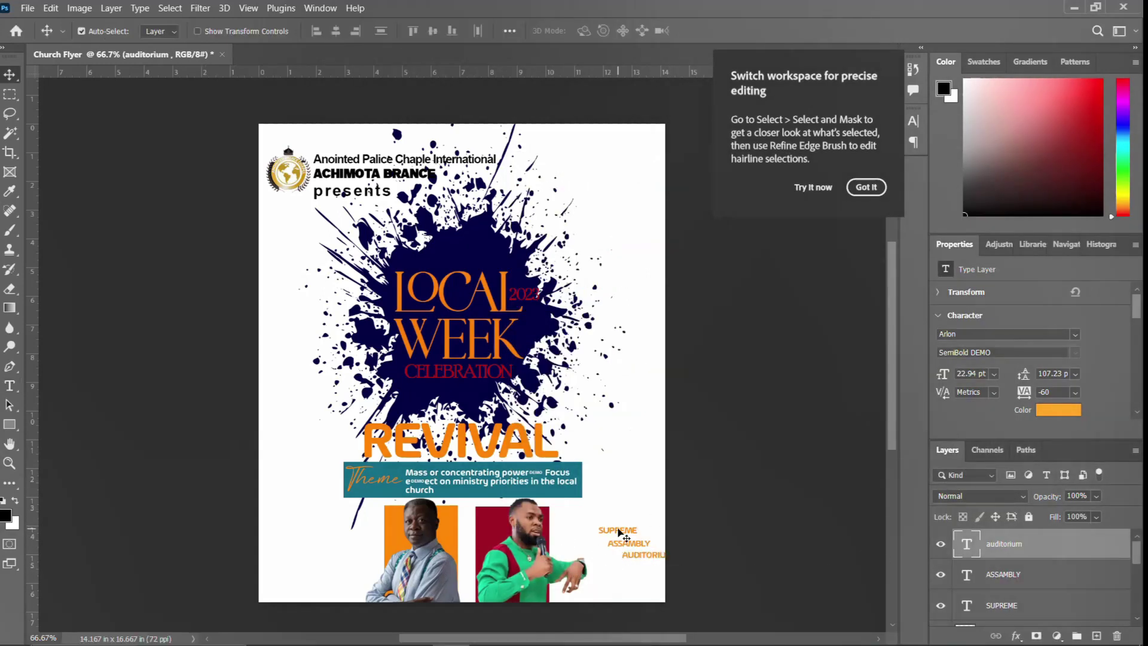
click(618, 531)
drag(638, 534, 643, 526)
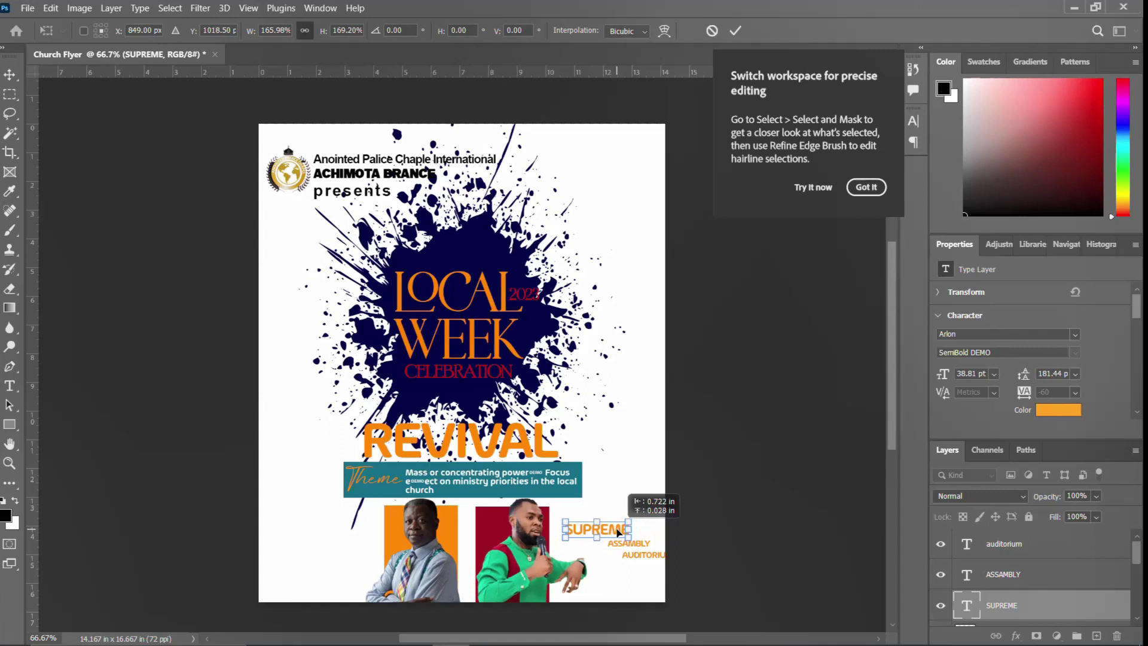
key(Return)
click(524, 630)
double_click(588, 405)
click(525, 631)
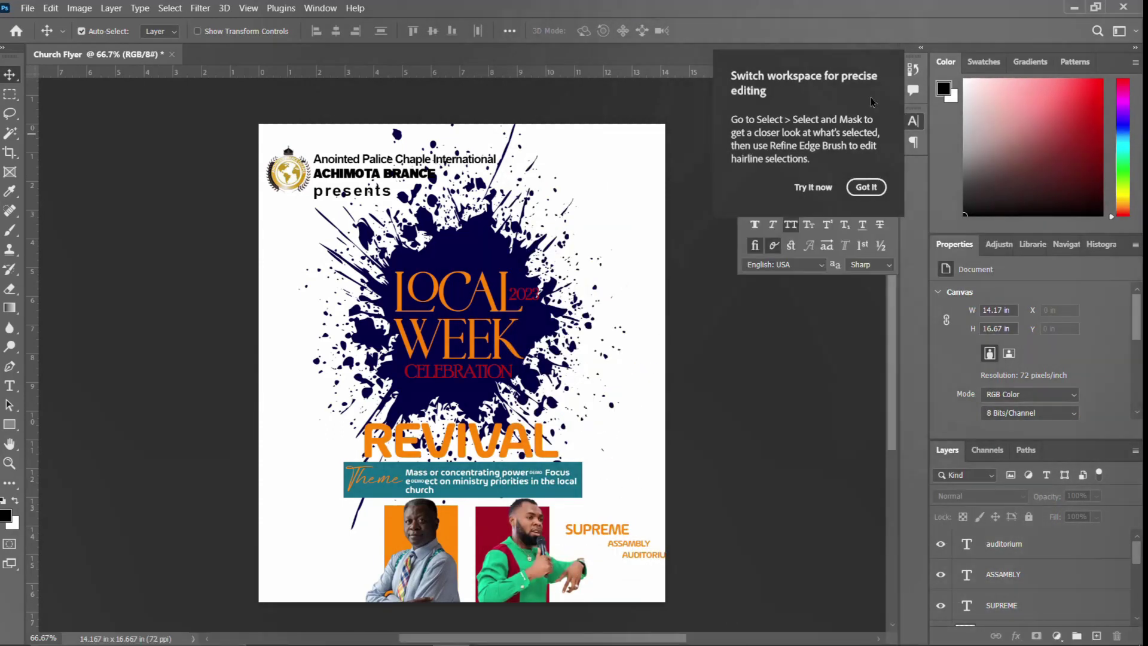
Set the venue text font to Arial Black
click(821, 190)
click(775, 142)
key(ctrl+v)
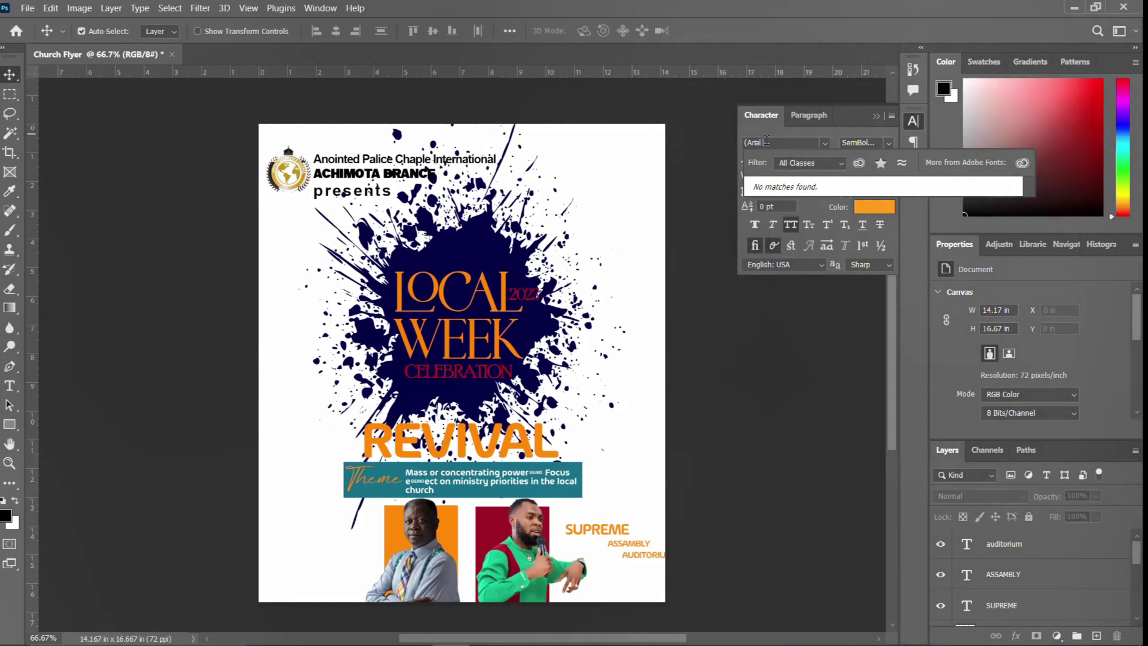
text(arial)
text(arial)
click(825, 302)
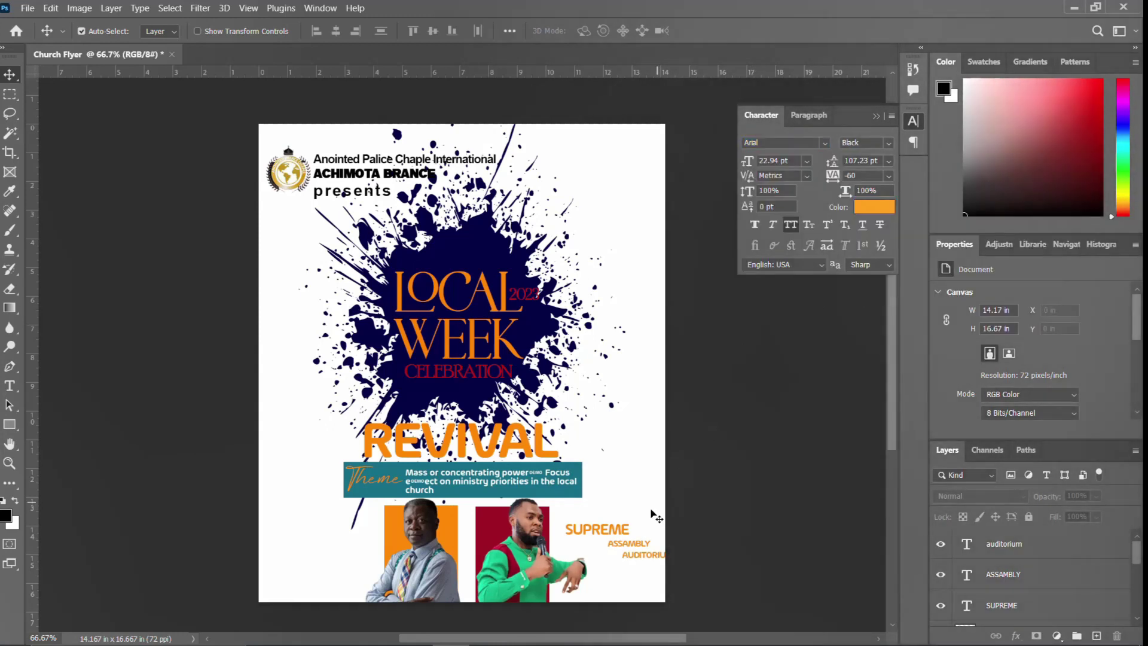
Try shifting ASSAMBLY and auditorium left with Arial Rounded MT Bold, then undo
drag(635, 546, 604, 551)
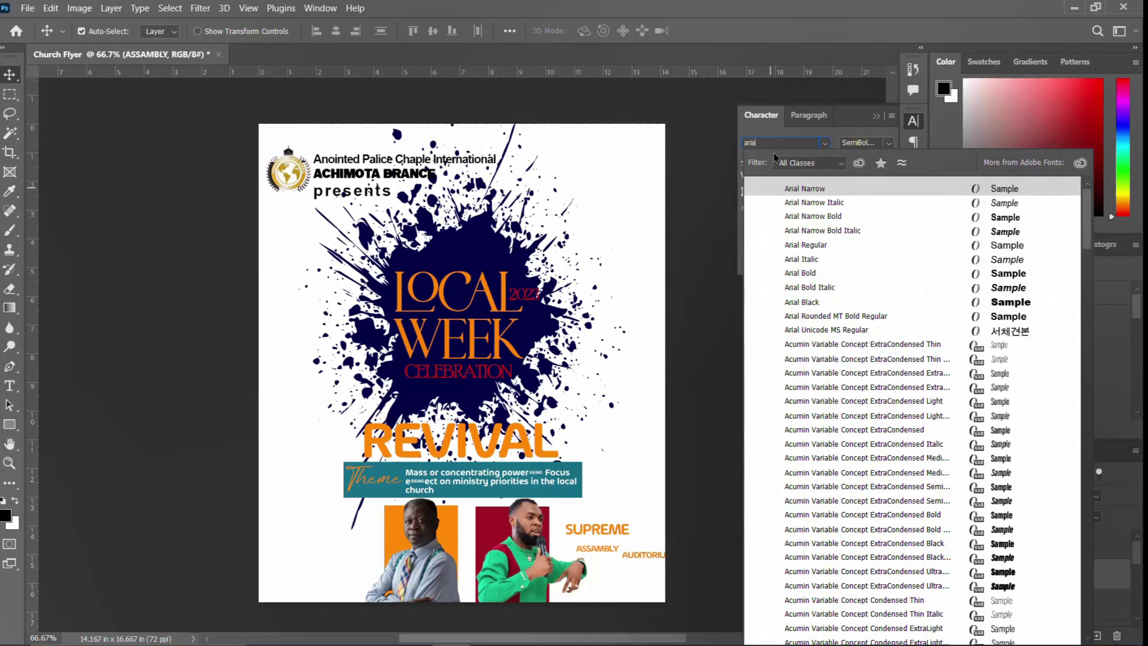
text(arial)
click(833, 317)
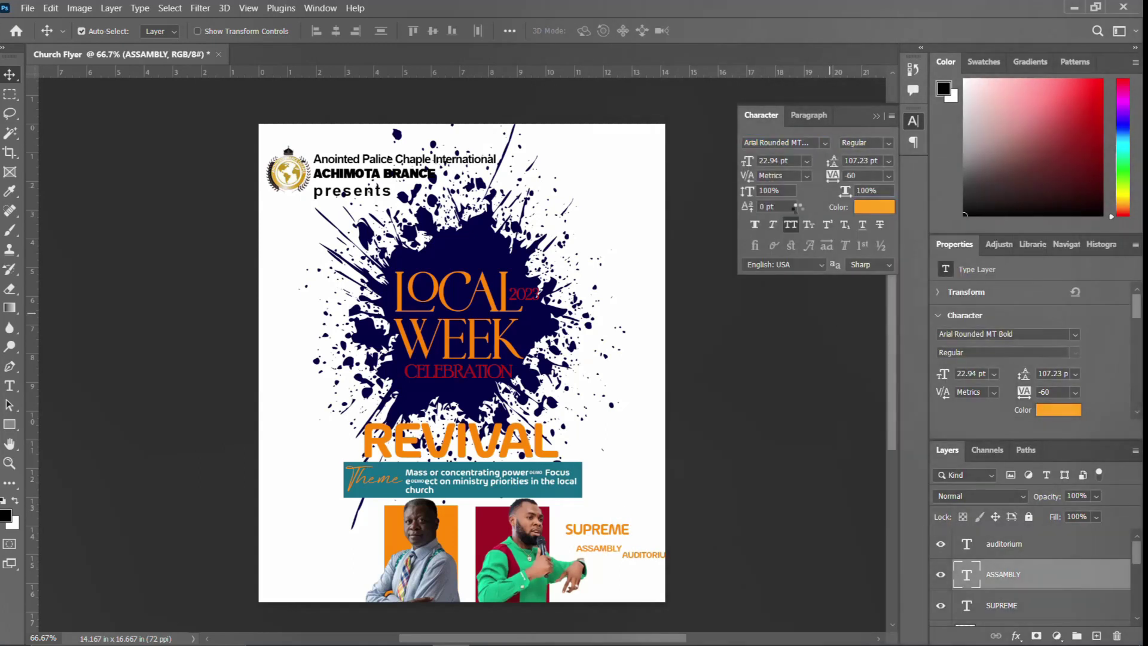
drag(611, 551, 581, 555)
key(ctrl+z)
key(ctrl+z)
key(ctrl+z)
key(ctrl+z)
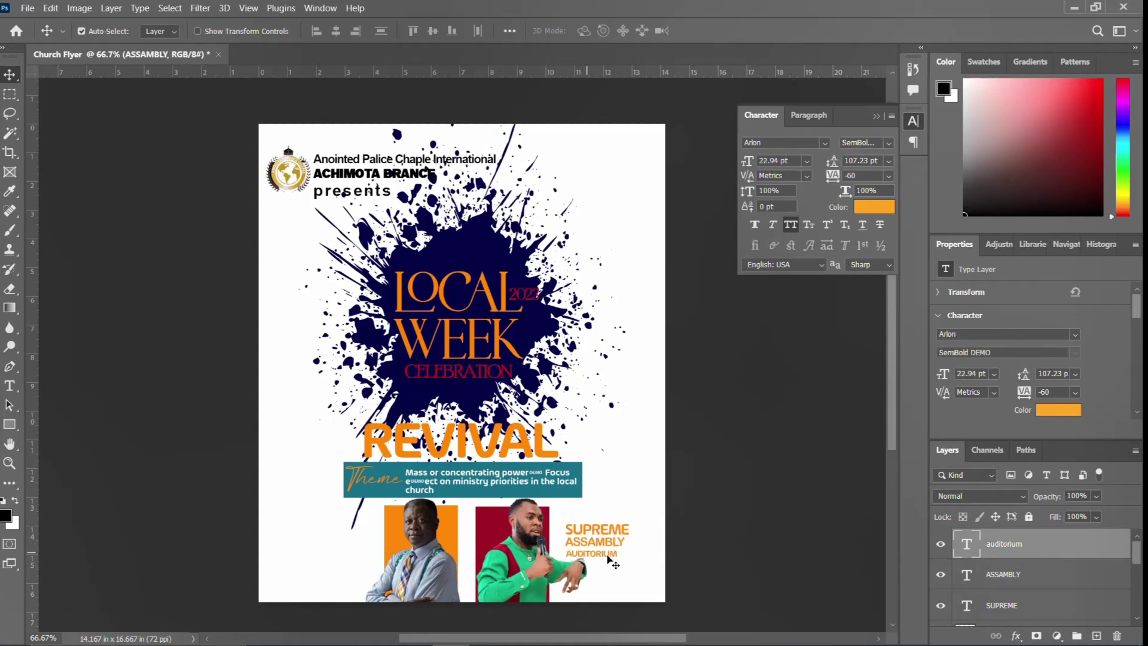
Scale and move the three venue lines together as one block
click(913, 122)
shift+click(1002, 606)
key(ctrl+t)
mouse_move(598, 541)
mouse_down()
mouse_move(588, 530)
mouse_move(600, 526)
mouse_up()
key(Return)
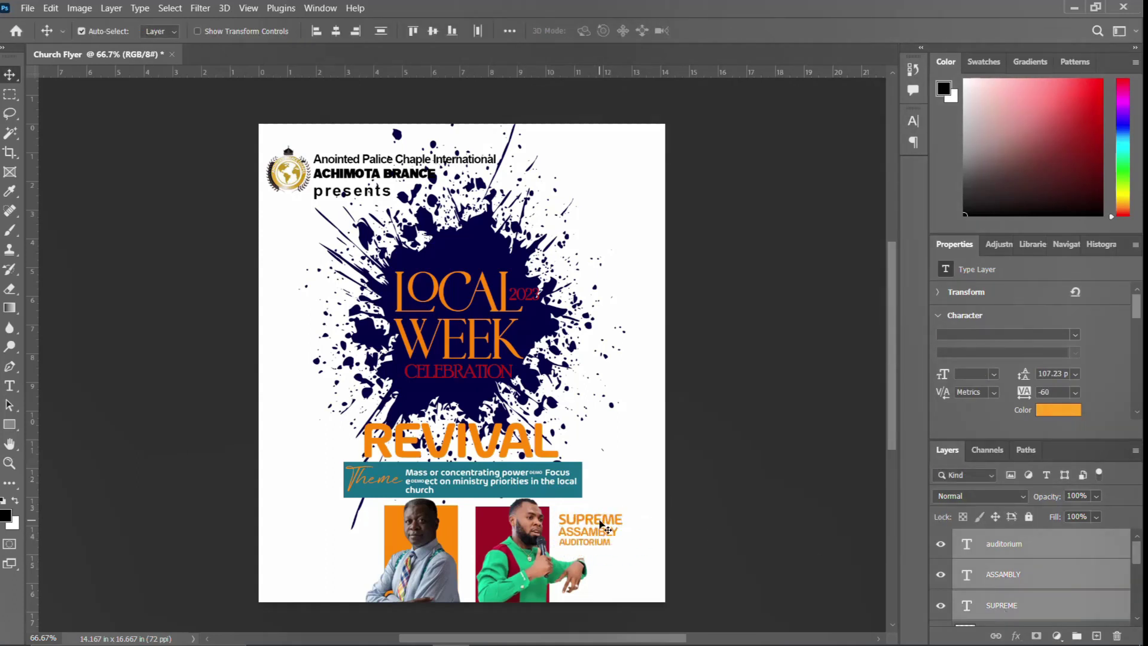
Colour the SUPREME line dark red
click(653, 496)
click(913, 121)
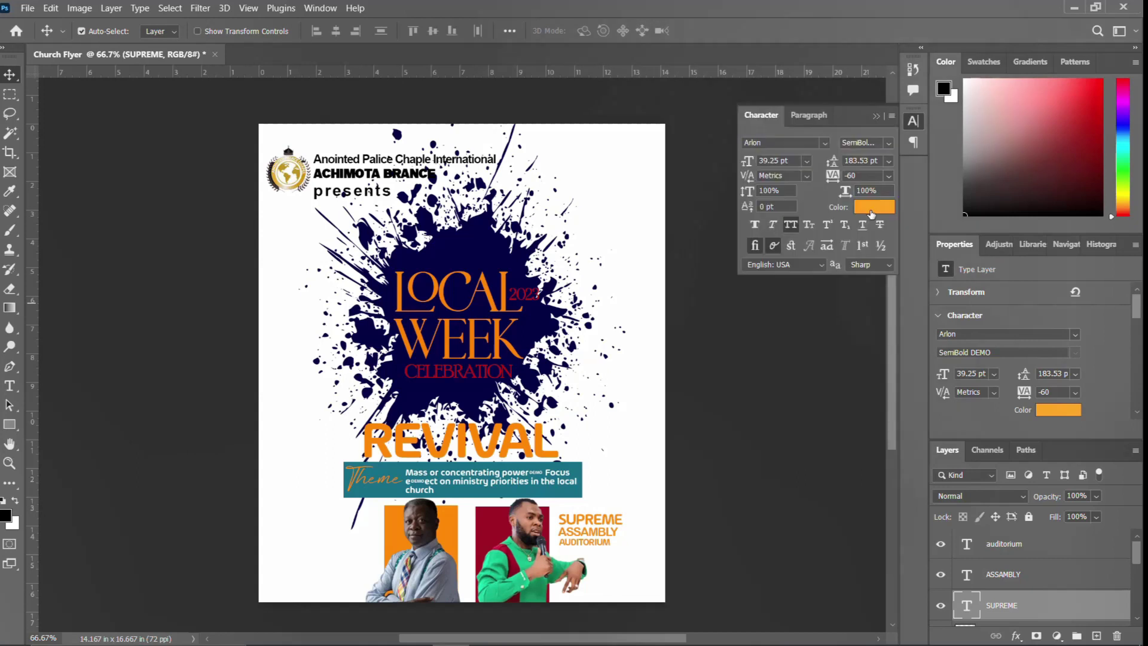
click(874, 206)
click(512, 524)
click(969, 184)
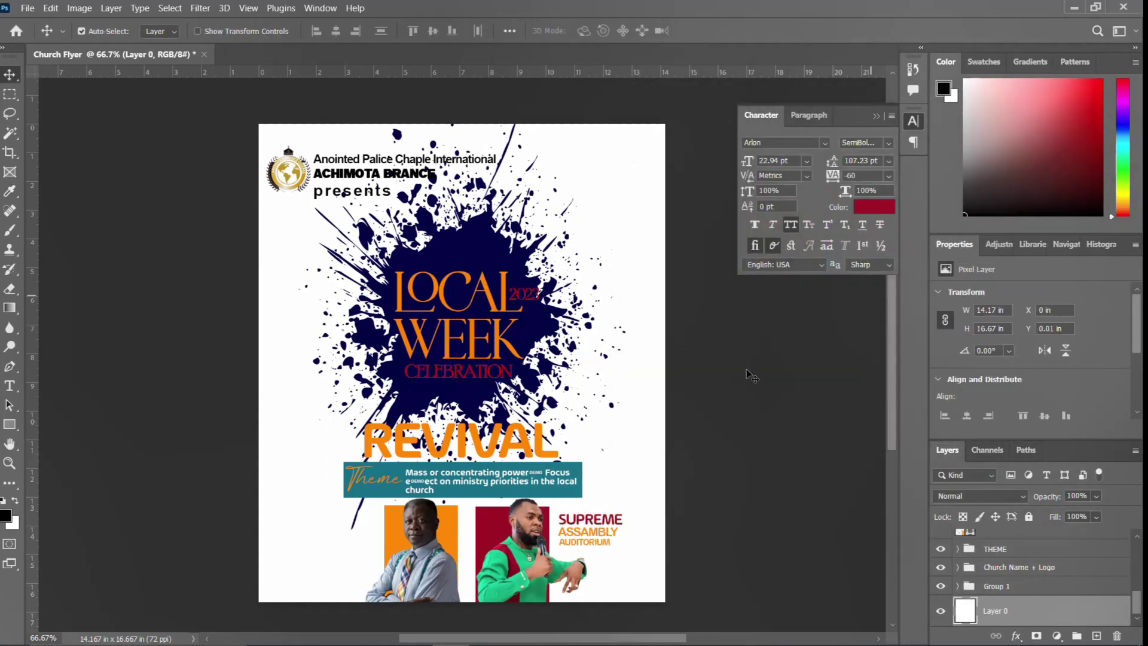
Colour the ASSAMBLY line teal
click(1003, 544)
click(1059, 409)
click(579, 493)
key(Return)
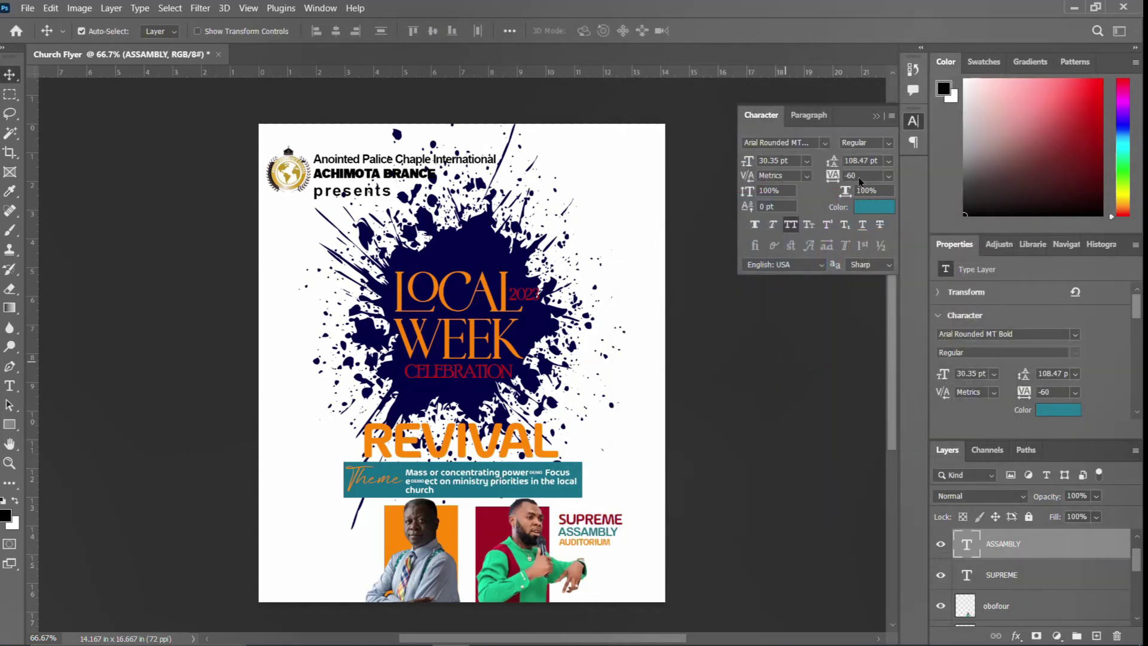
click(913, 121)
click(574, 635)
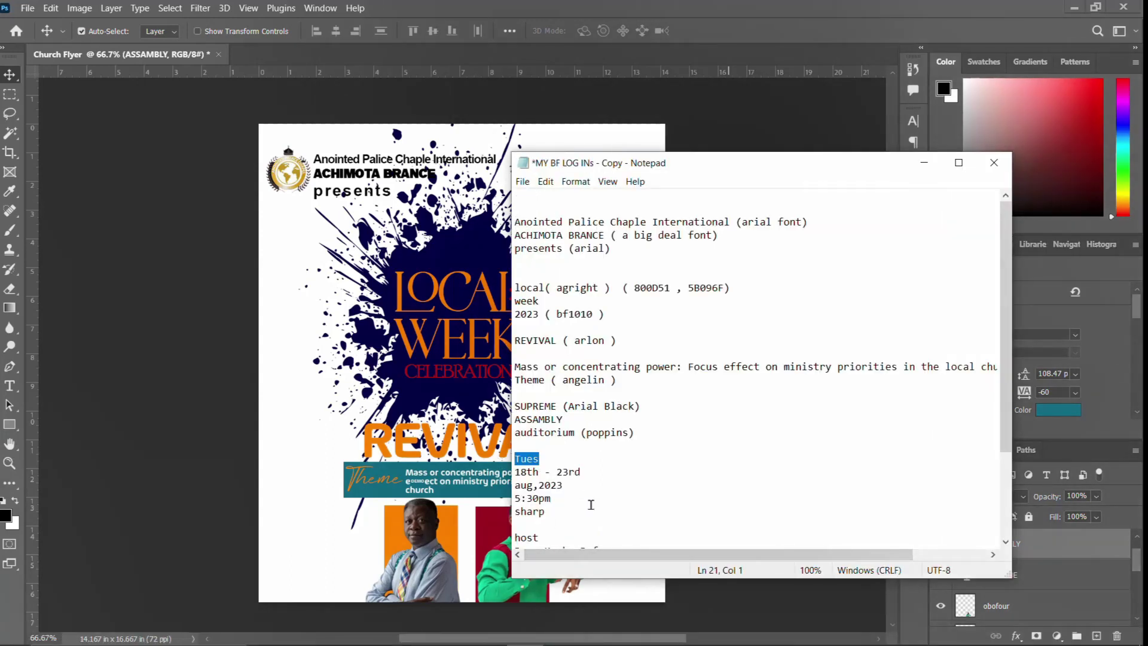
Add a navy 'Tues' text line at the flyer's lower left
click(574, 635)
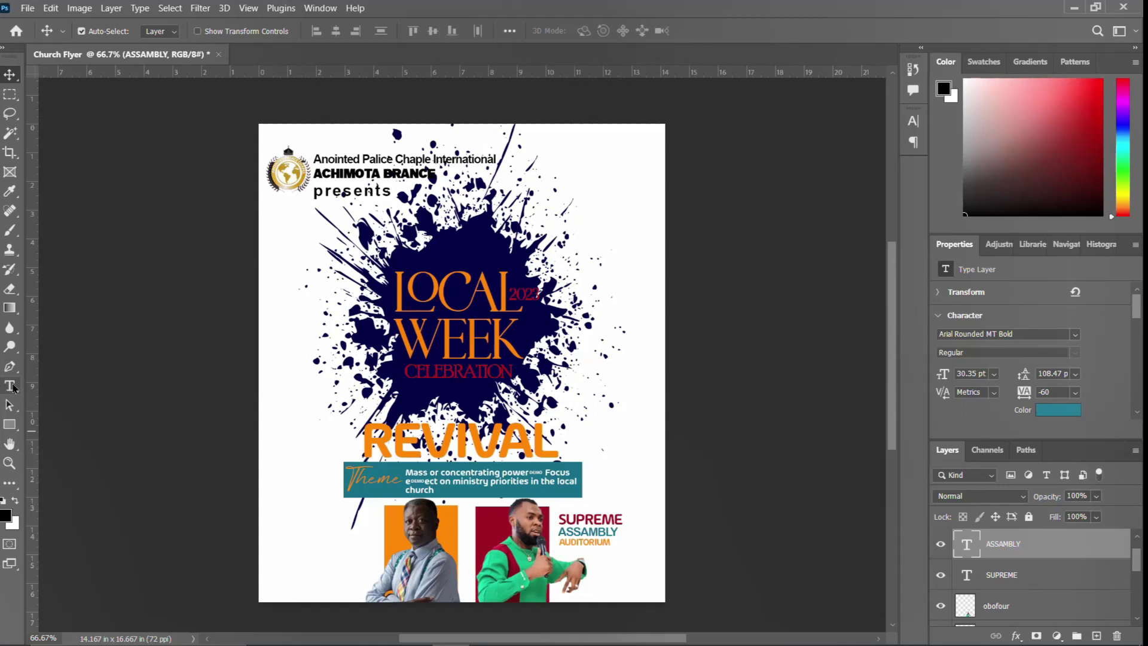
click(13, 387)
click(273, 519)
text(Tues)
key(ctrl+Return)
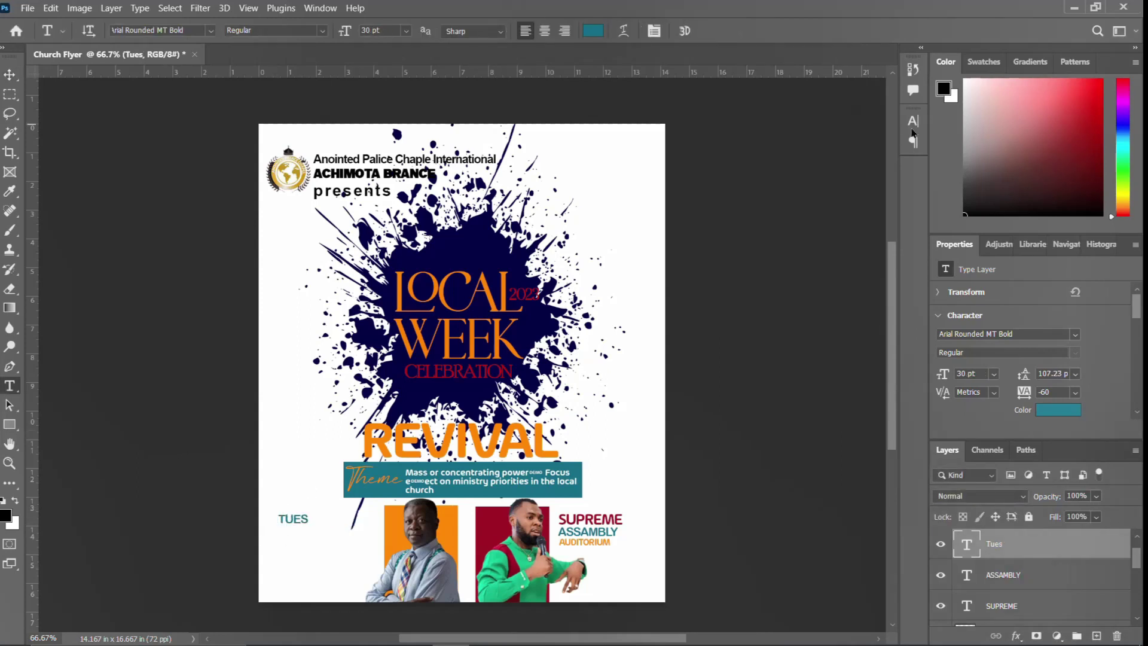
click(913, 121)
click(874, 207)
key(Return)
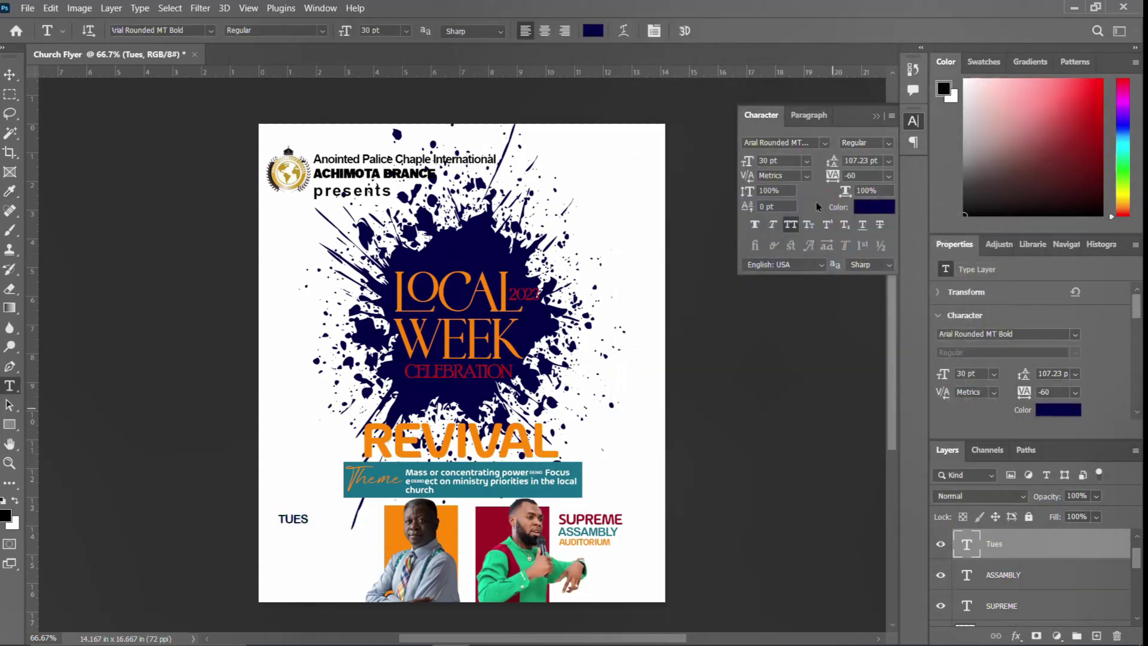
click(913, 121)
Paste '18th - 23rd' as a text line under Tues
click(525, 632)
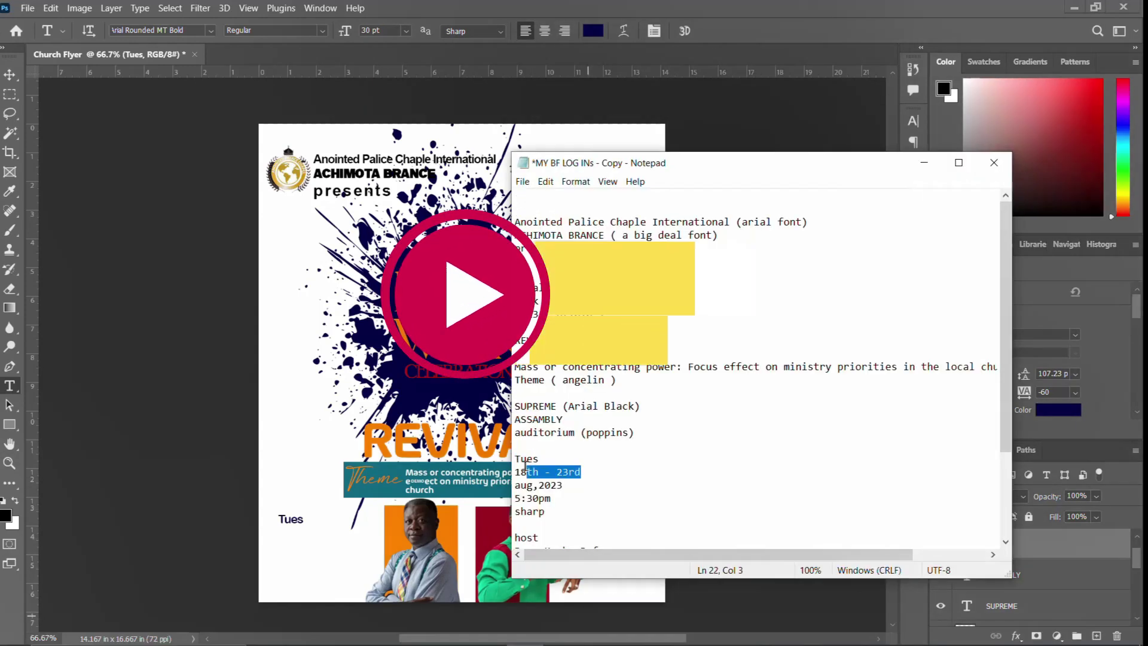
click(529, 635)
click(281, 528)
text(18th - 23rd)
key(ctrl+Return)
key(v)
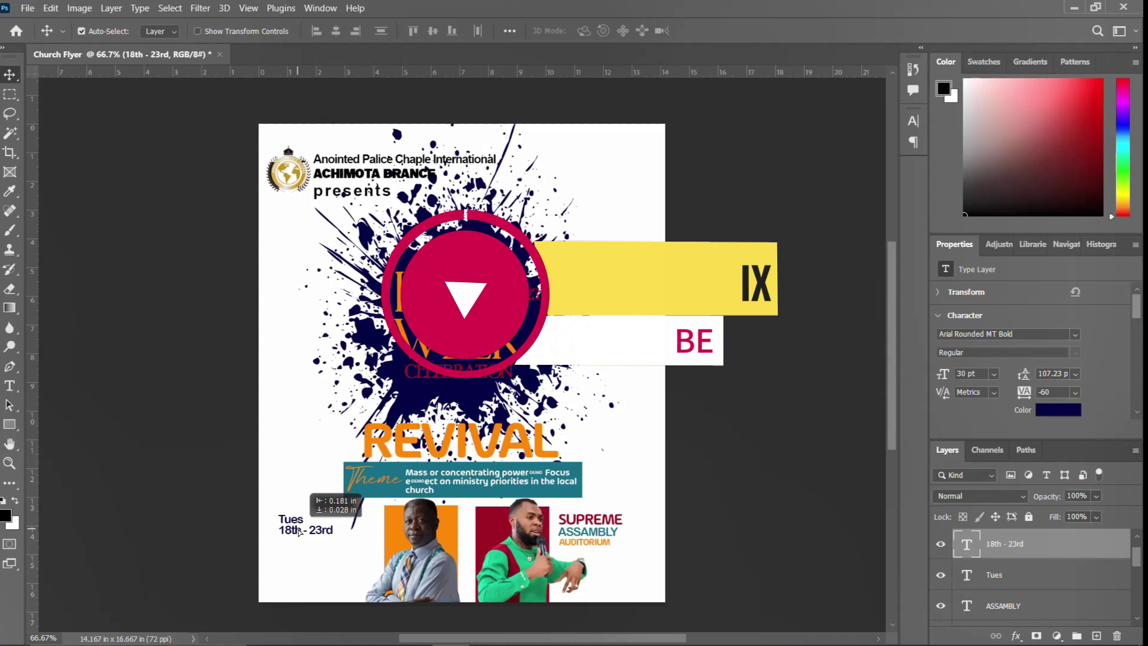
Duplicate the date line below itself and paste 'aug,2023' into the copy
click(525, 631)
drag(564, 489, 506, 490)
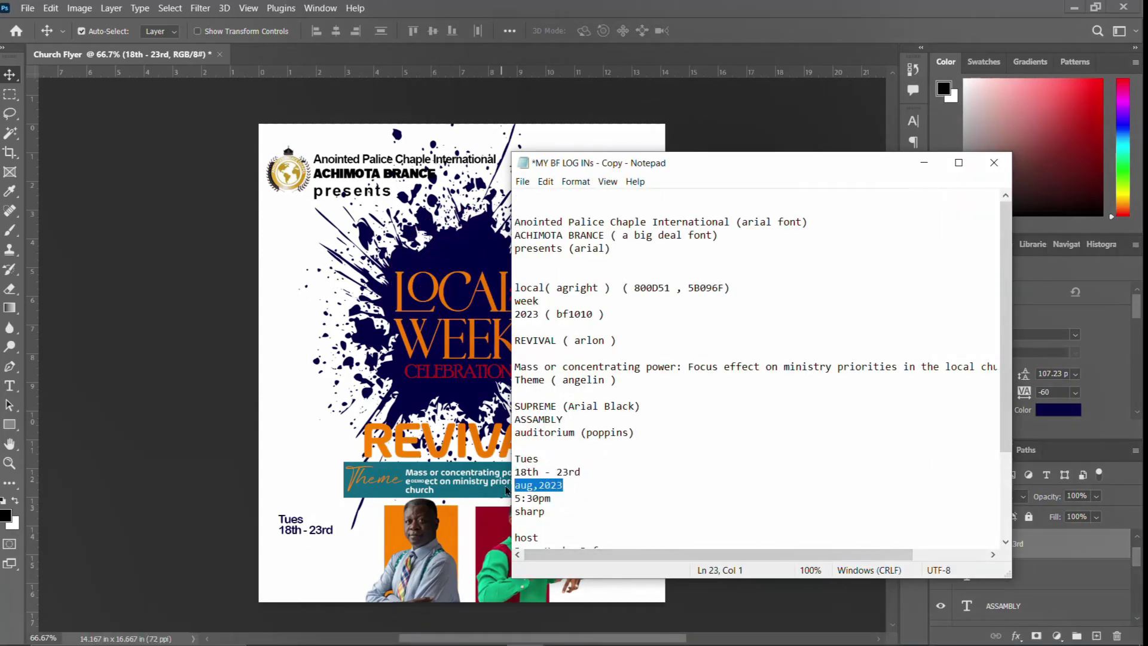
click(297, 534)
alt+drag(303, 536, 300, 555)
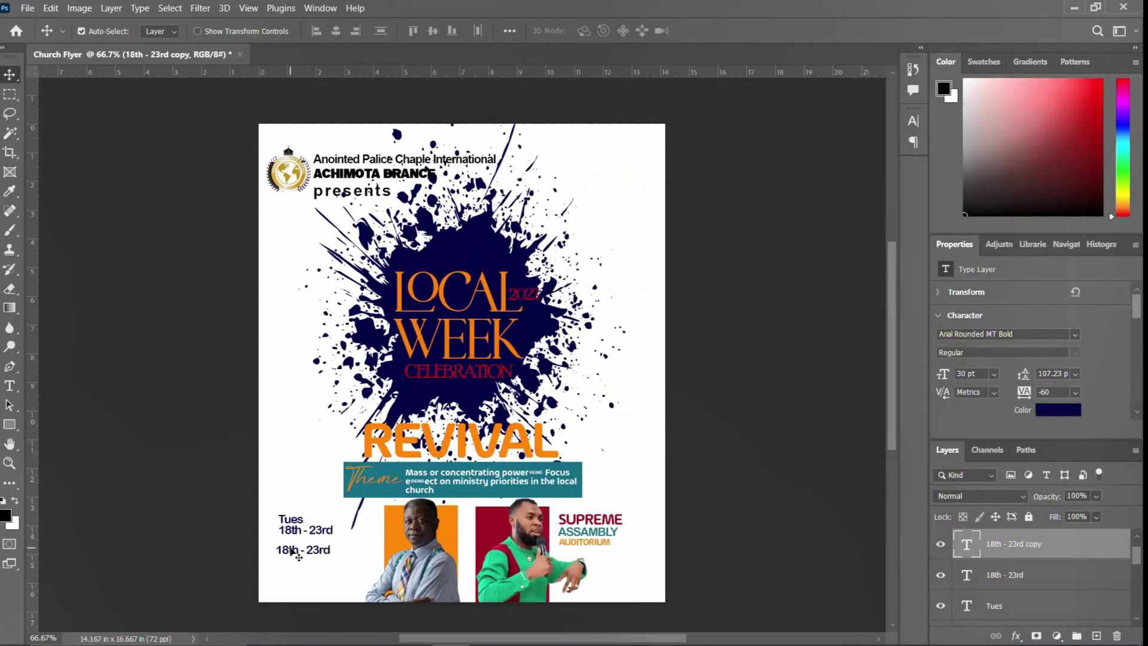
double_click(293, 551)
text(aug,2023)
Commit aug,2023 and try the agright and Arlon SemiBold fonts on it
key(ctrl+Return)
key(v)
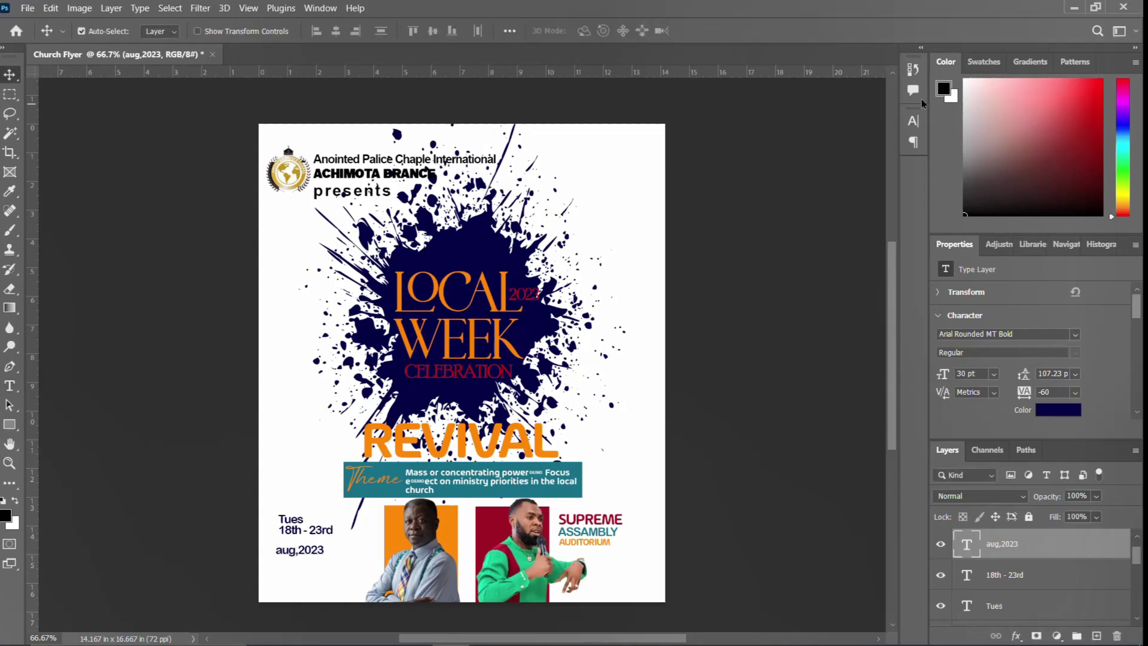
click(913, 121)
click(823, 144)
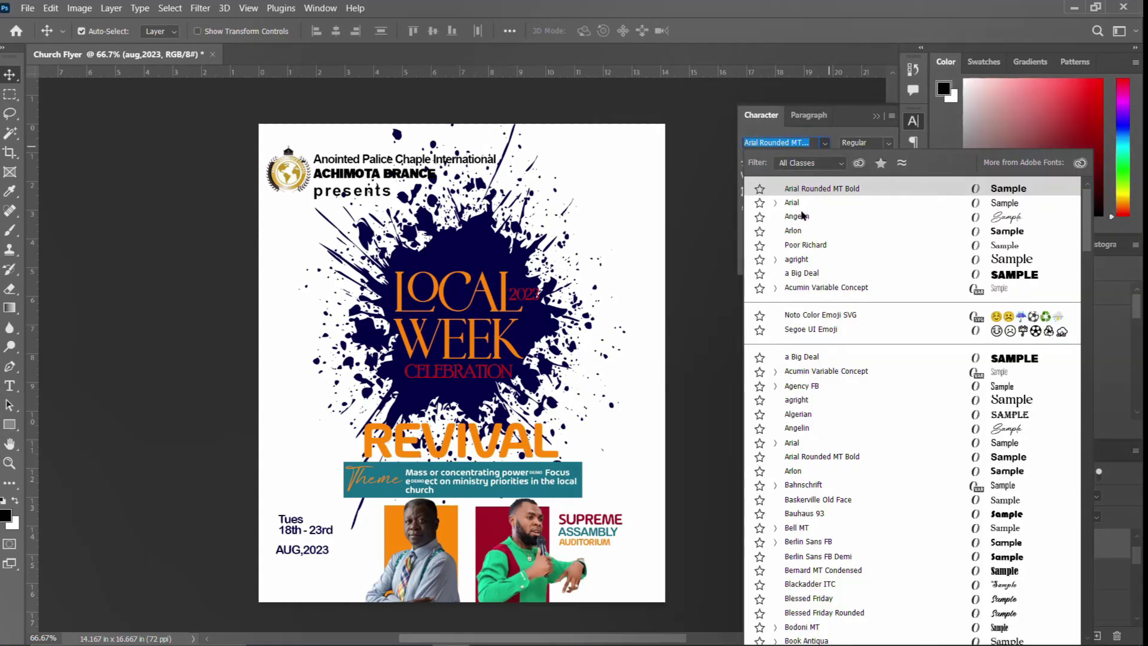
click(795, 263)
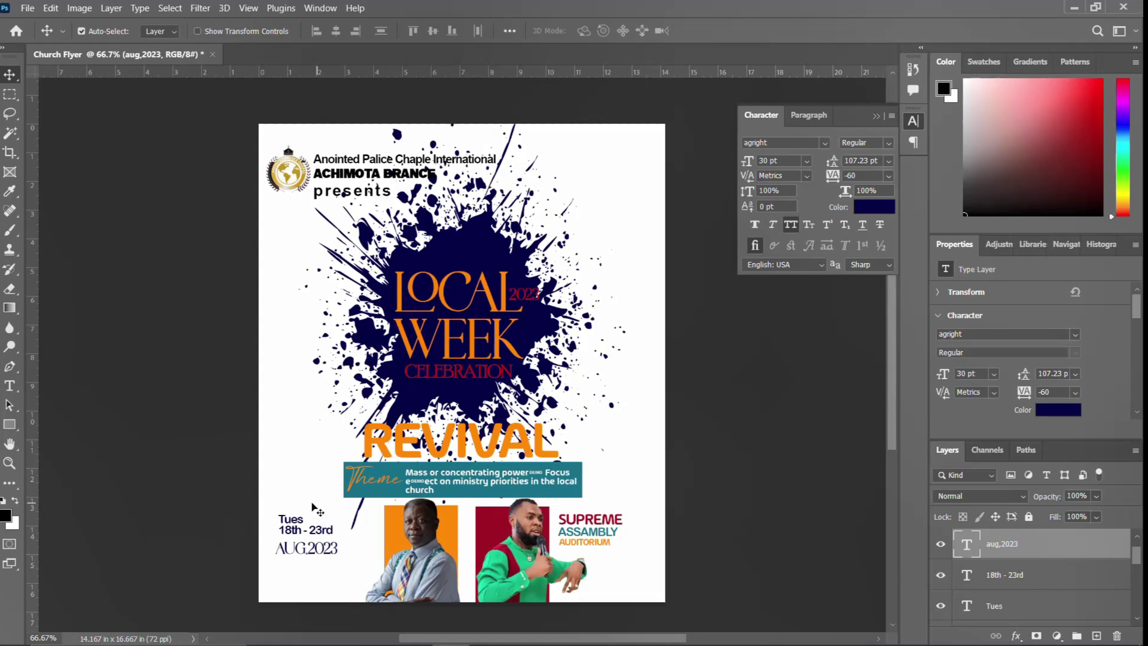
click(823, 144)
click(802, 245)
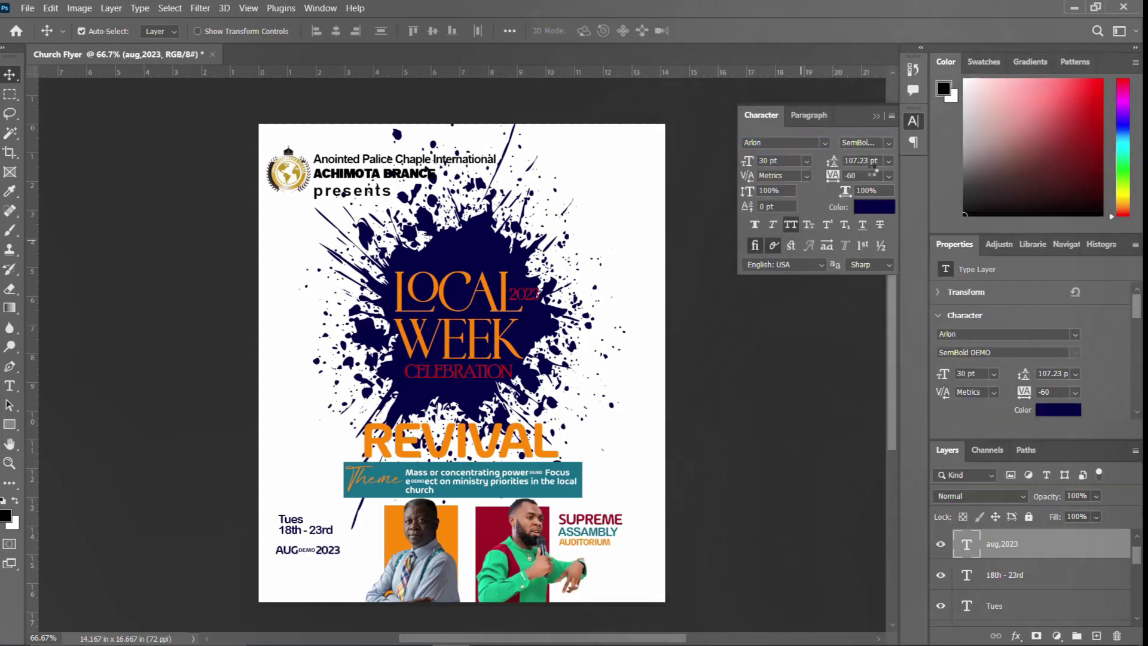
Set the AUG,2023 text to Arial Black
click(889, 143)
click(825, 143)
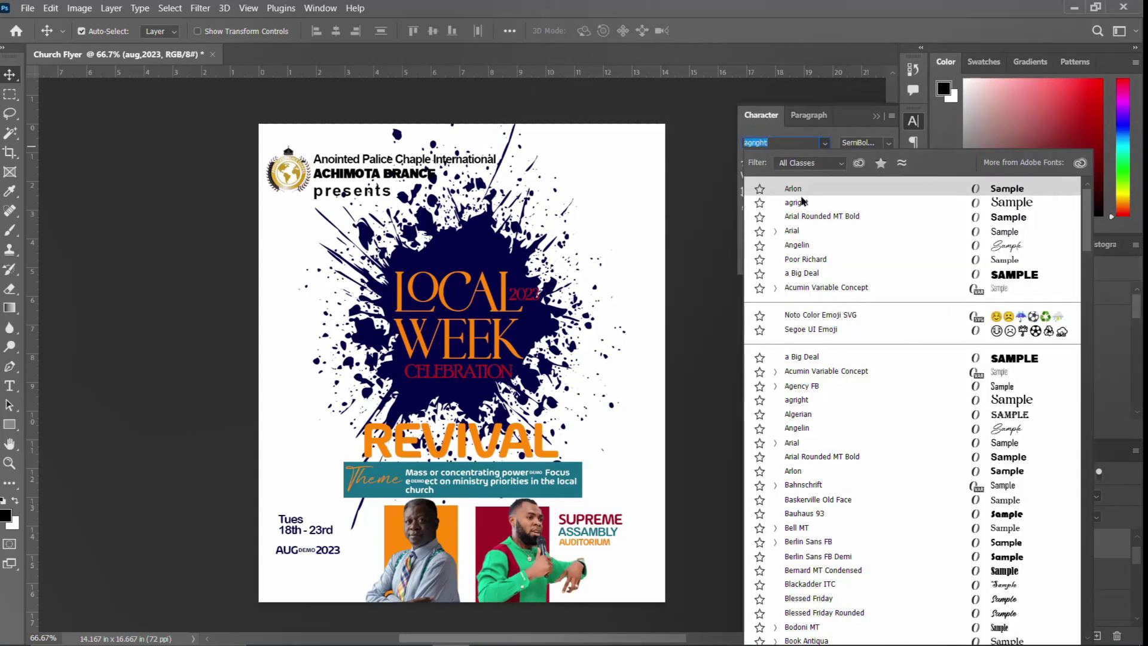
click(798, 232)
click(890, 143)
click(883, 249)
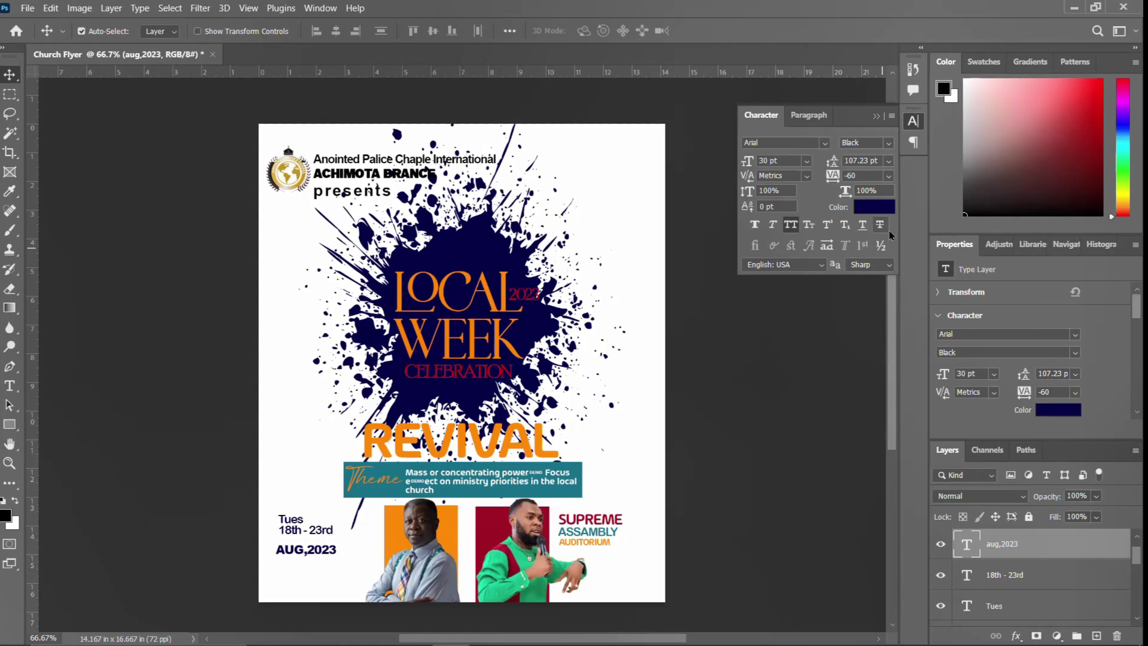
click(912, 122)
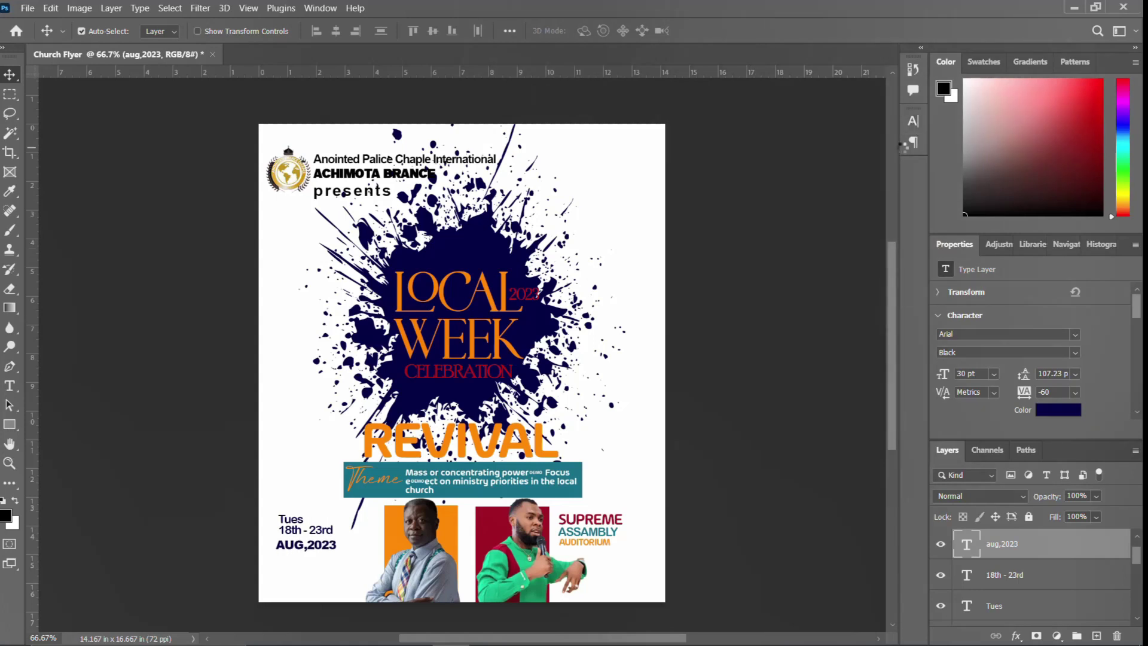
Colour the Tues text dark red #990c1c
click(285, 523)
click(913, 120)
click(871, 205)
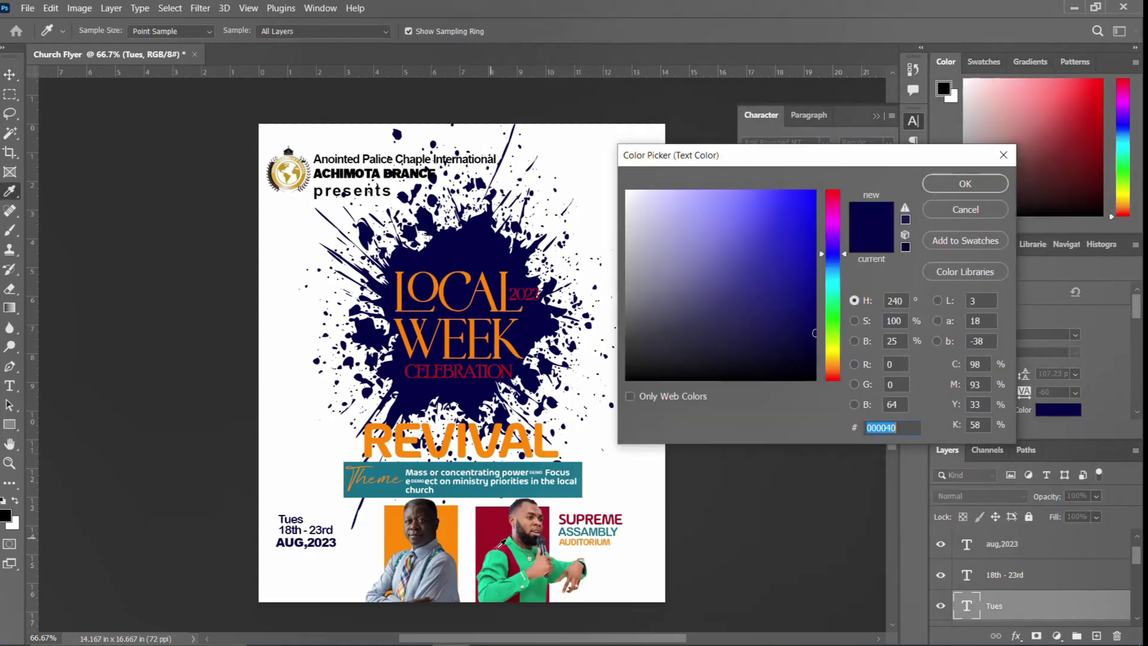
text(990c1c)
click(983, 190)
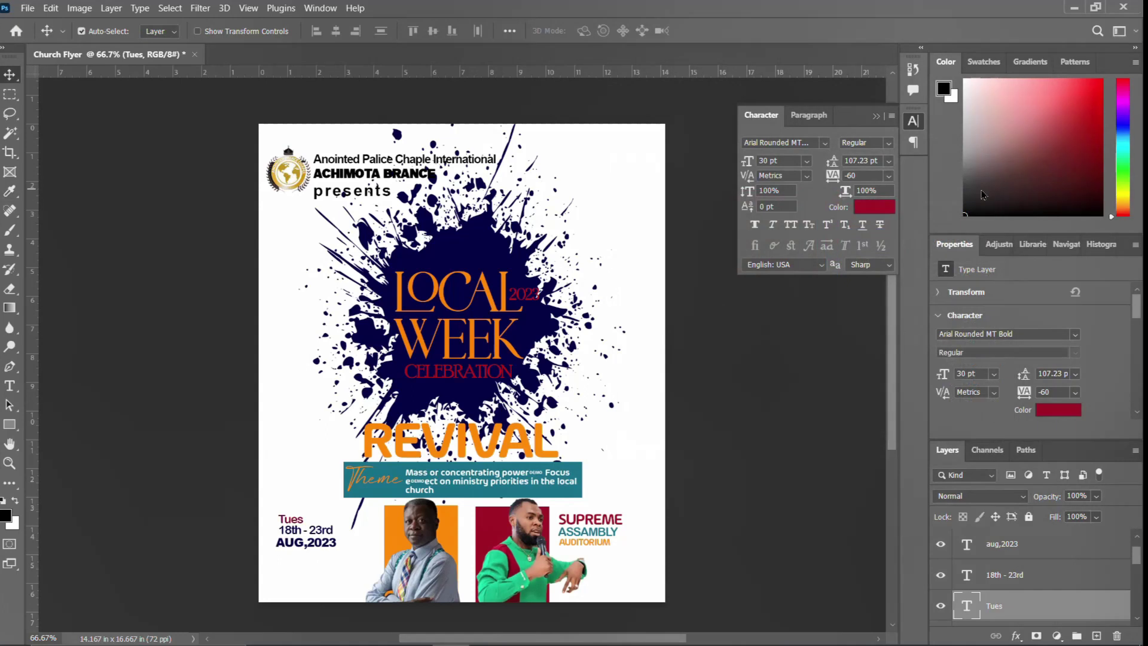
Draw a thin dark red rectangle line under 18th - 23rd
click(10, 424)
drag(278, 551, 342, 551)
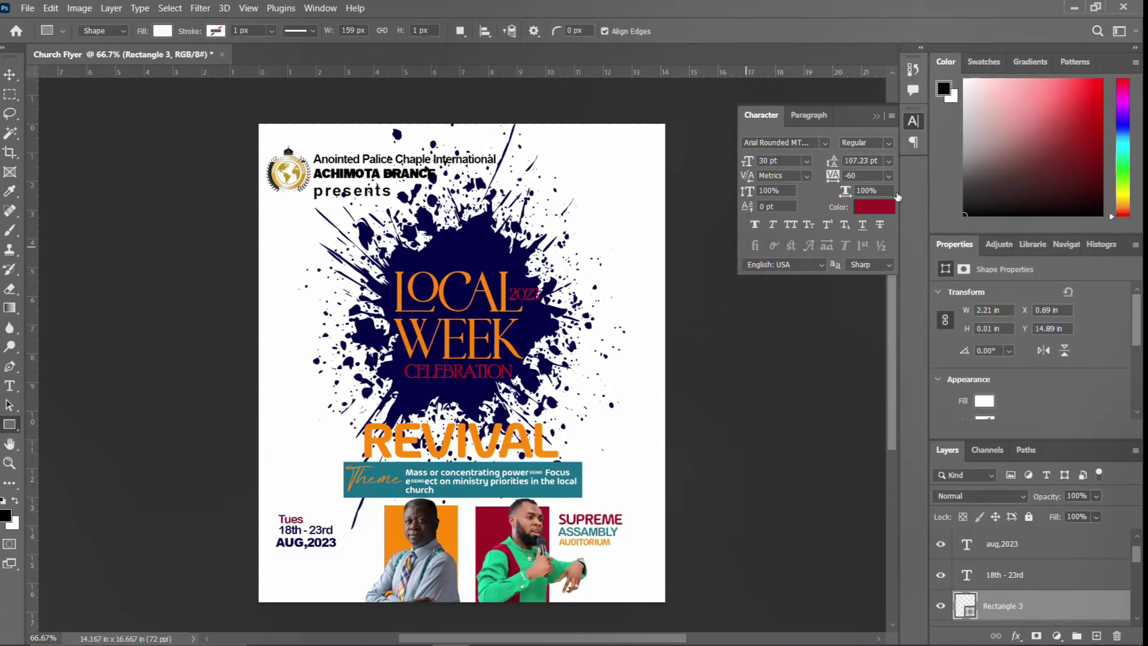
click(915, 121)
click(984, 400)
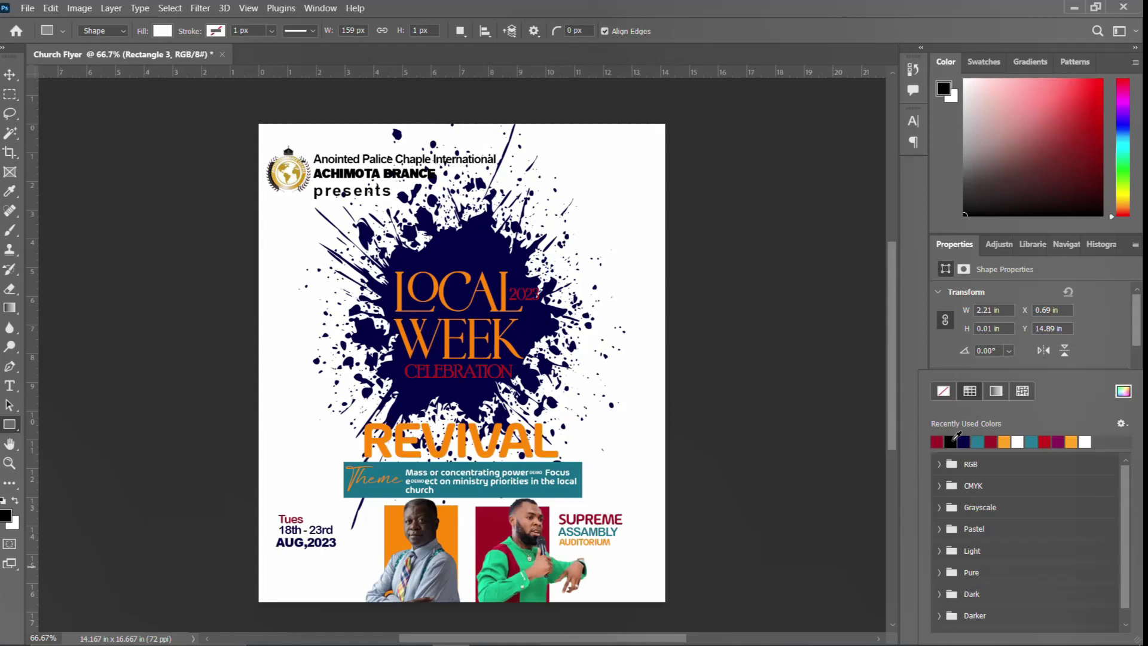
click(943, 436)
Reopen the Properties panel from the Window menu and nudge the line left
click(321, 7)
click(347, 476)
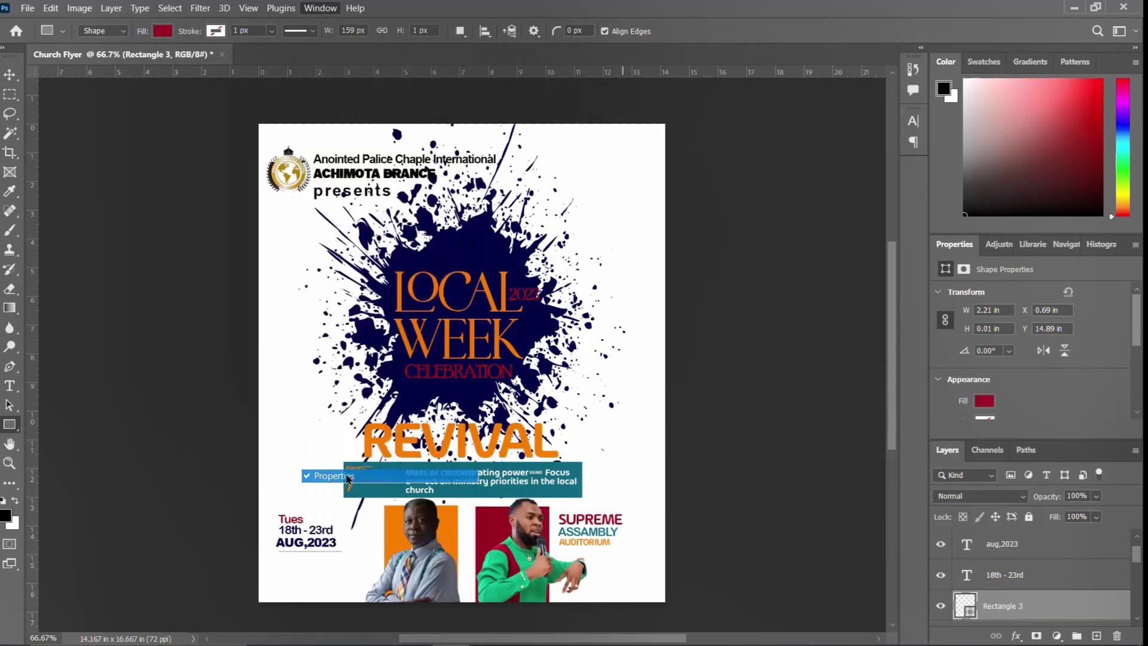
click(320, 8)
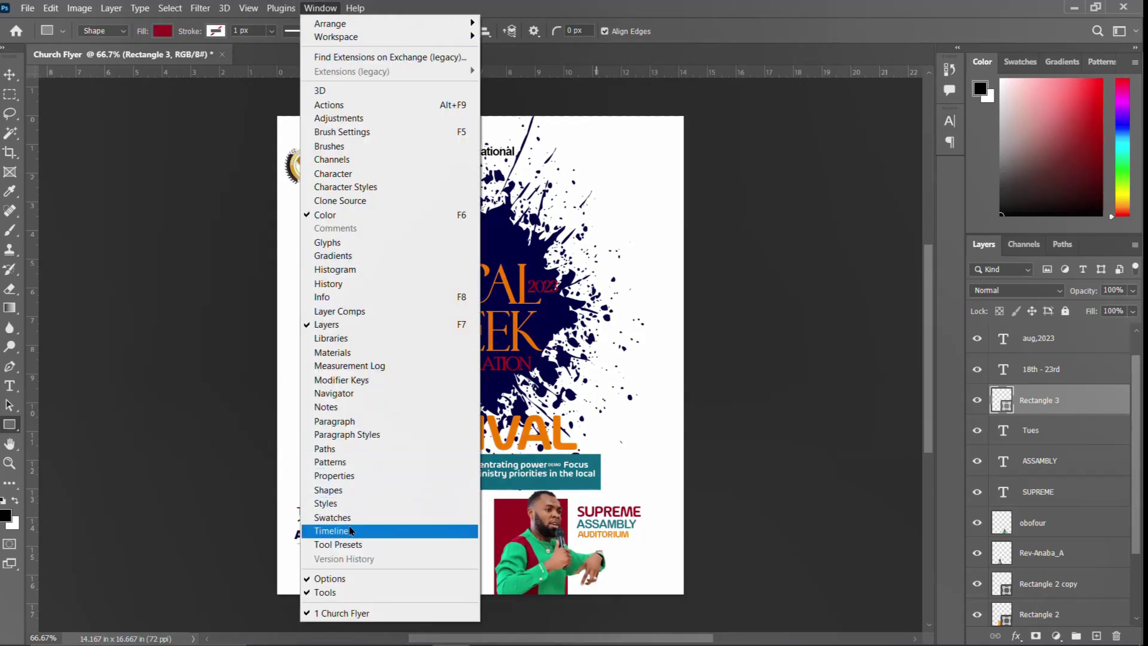
click(341, 474)
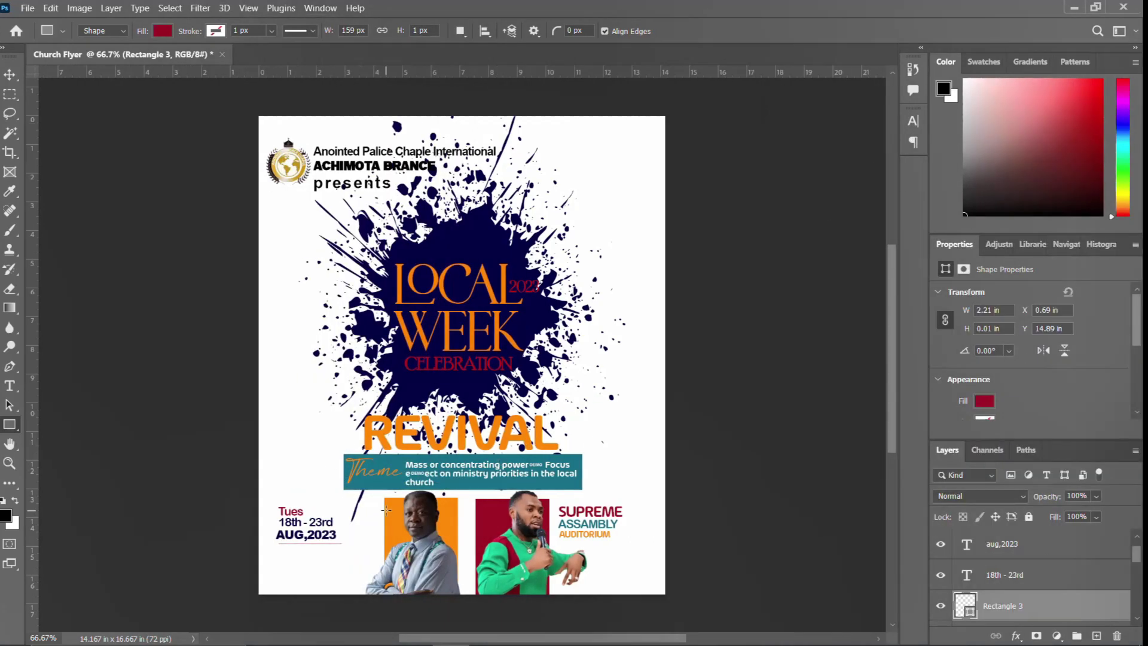
key(v)
key(shift+Left)
Duplicate AUG,2023 below itself and retype the copy as 5:30pm
drag(294, 538, 298, 537)
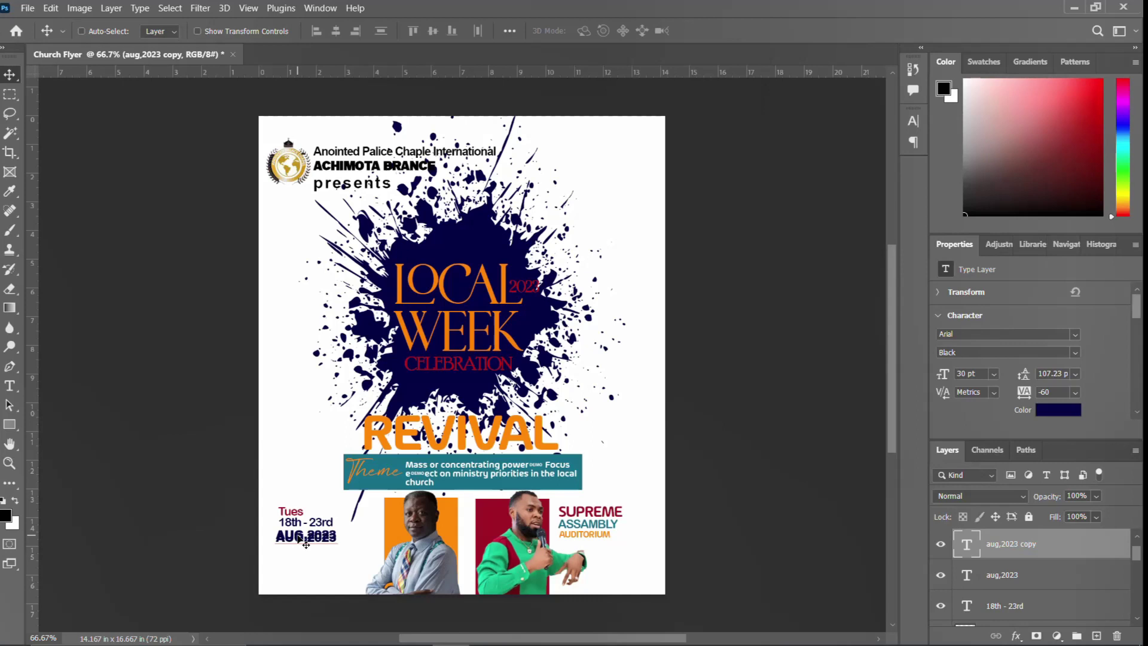
key(shift+Down)
key(shift+Down)
key(shift+Down)
key(shift+Down)
key(shift+Down)
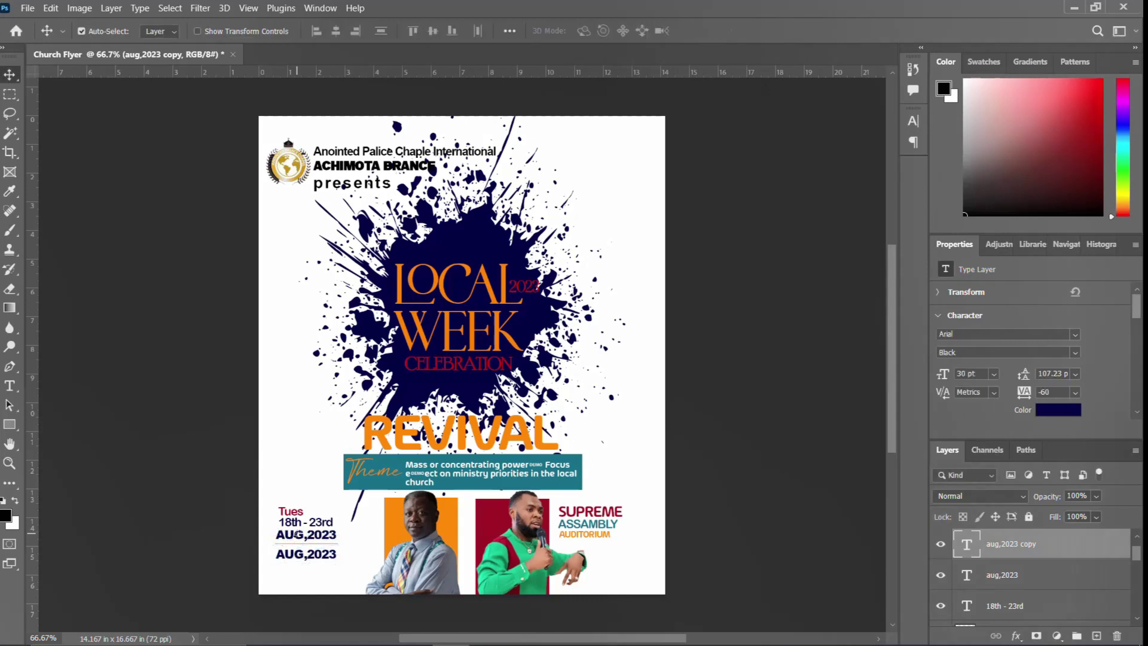
click(526, 632)
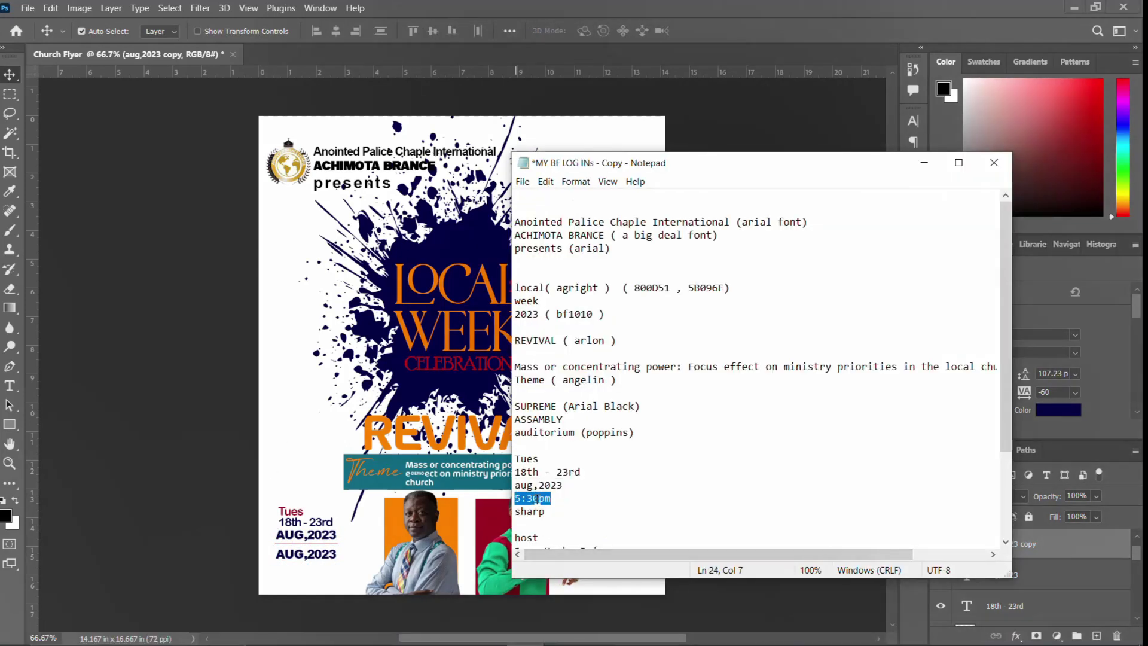
click(312, 555)
double_click(320, 554)
text(5:30pm)
key(ctrl+Return)
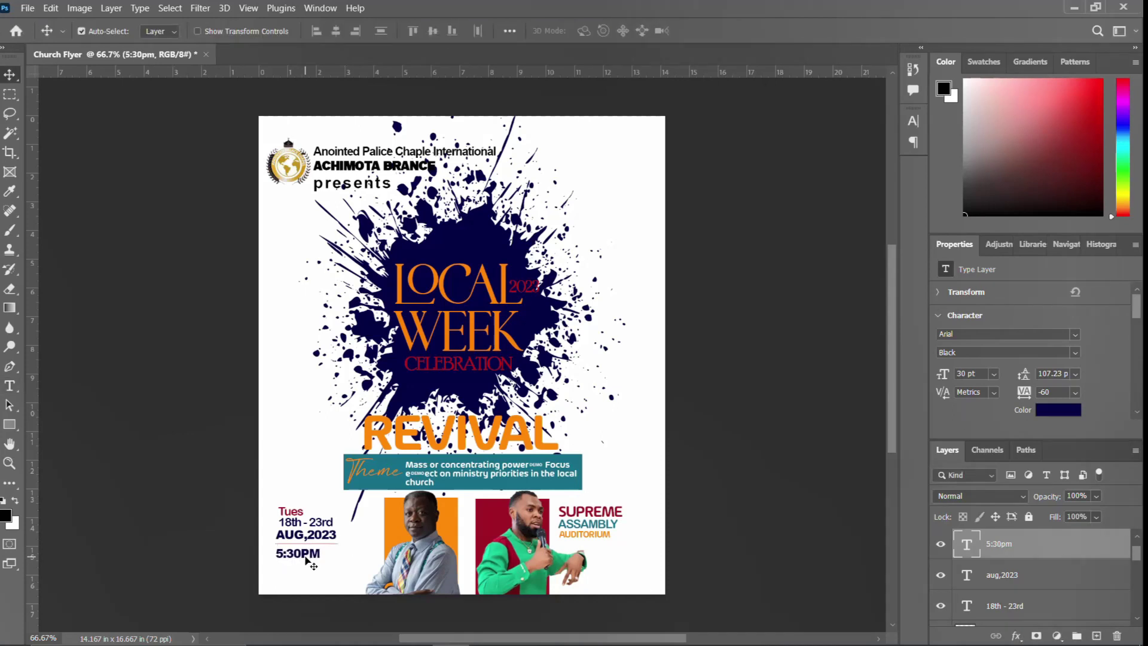
Duplicate 18th - 23rd, move it below 5:30PM and retype it as sharp
click(526, 633)
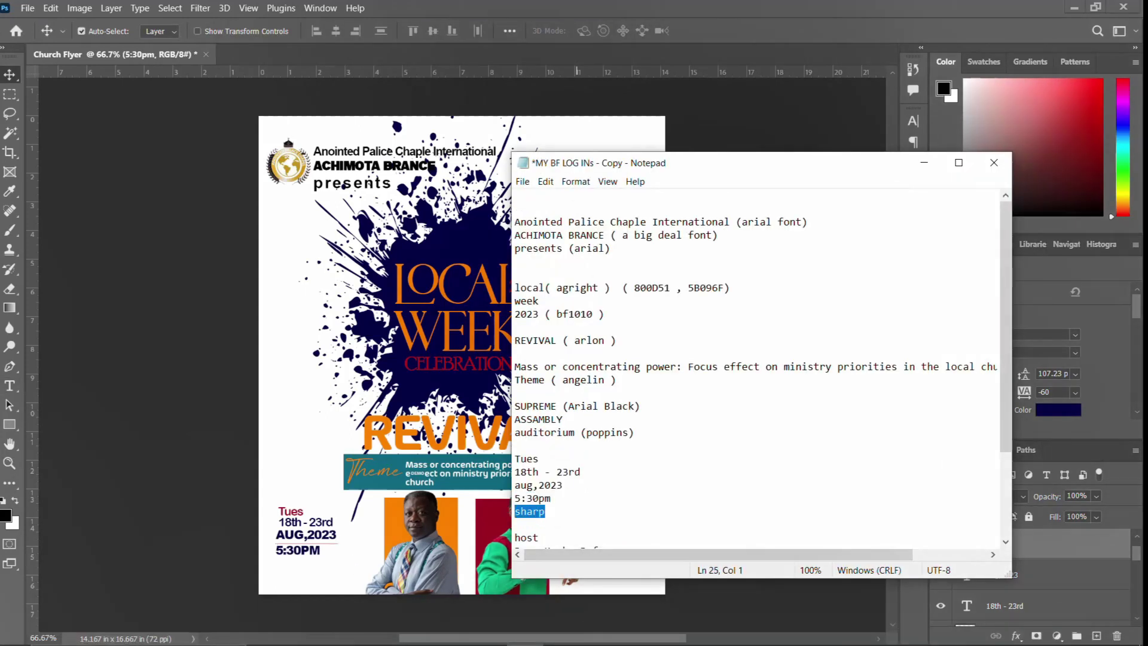
click(323, 522)
key(ctrl+j)
key(ctrl+t)
key(Down)
key(Down)
key(Down)
key(Down)
key(Down)
key(Down)
key(Return)
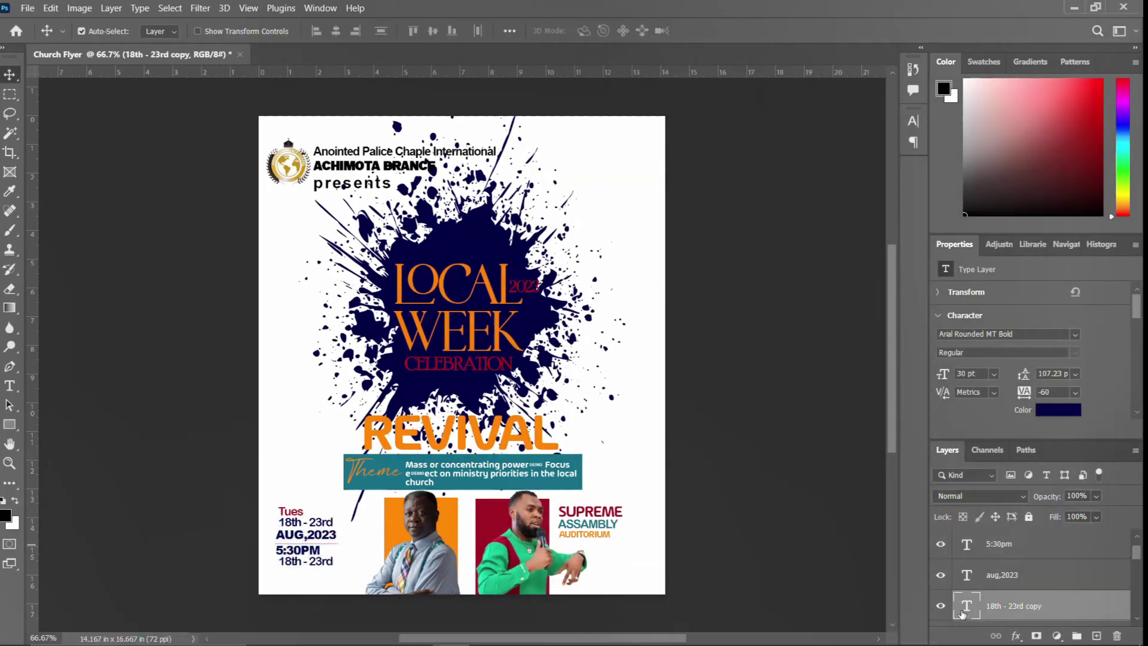
double_click(965, 607)
text(sharp)
key(ctrl+Return)
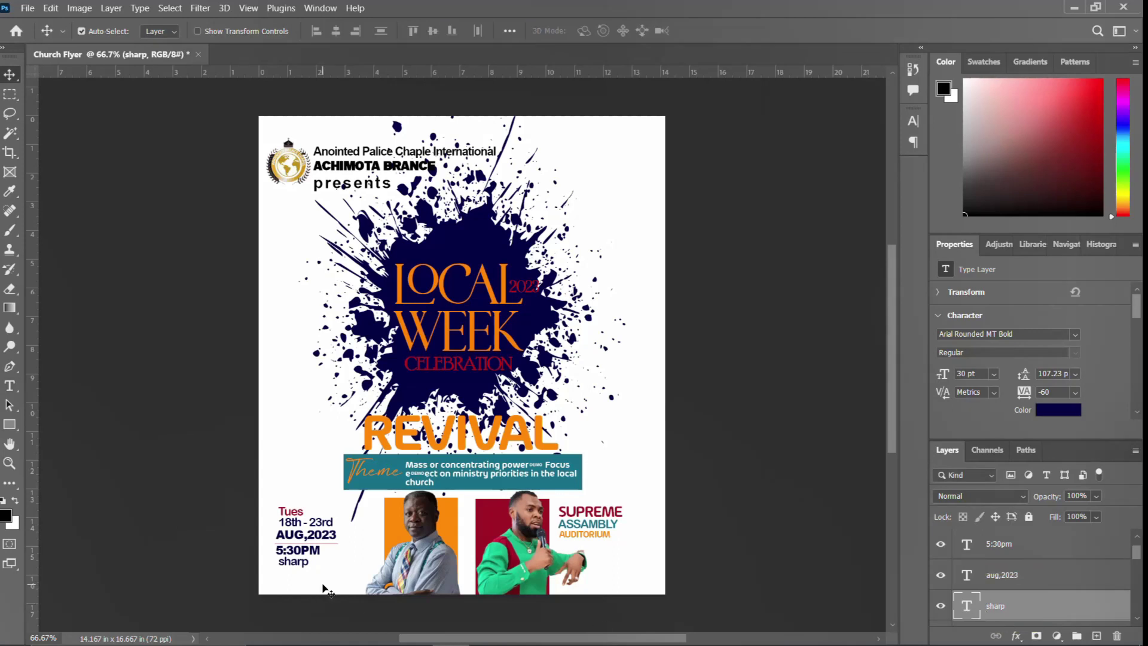
Recolour AUG,2023 orange and the word sharp dark red
click(320, 538)
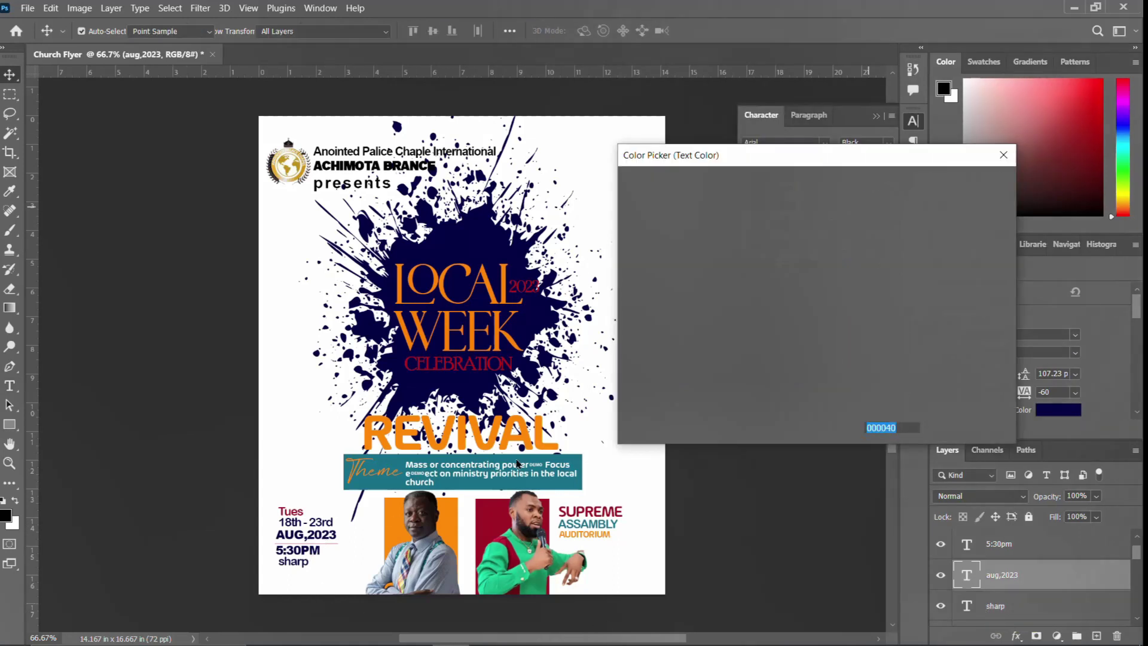
click(294, 562)
click(875, 206)
click(963, 181)
click(914, 121)
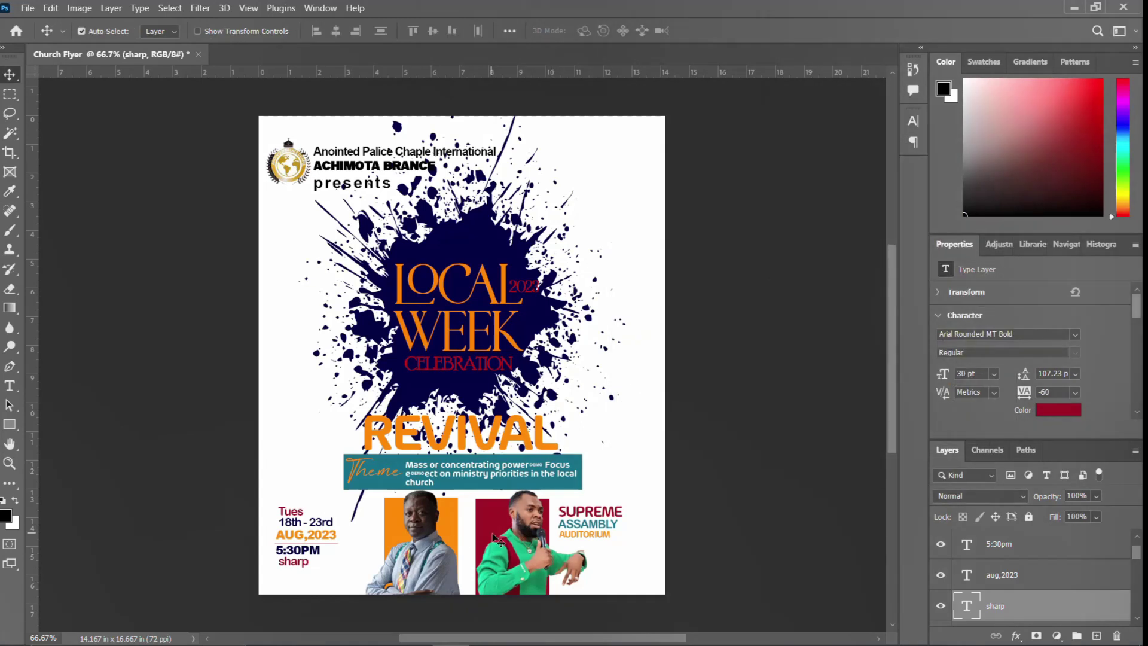
click(523, 631)
scroll(717, 359, down, 2)
Show the guides and group the Tues text and thin line layers as DATE + TIME
click(458, 628)
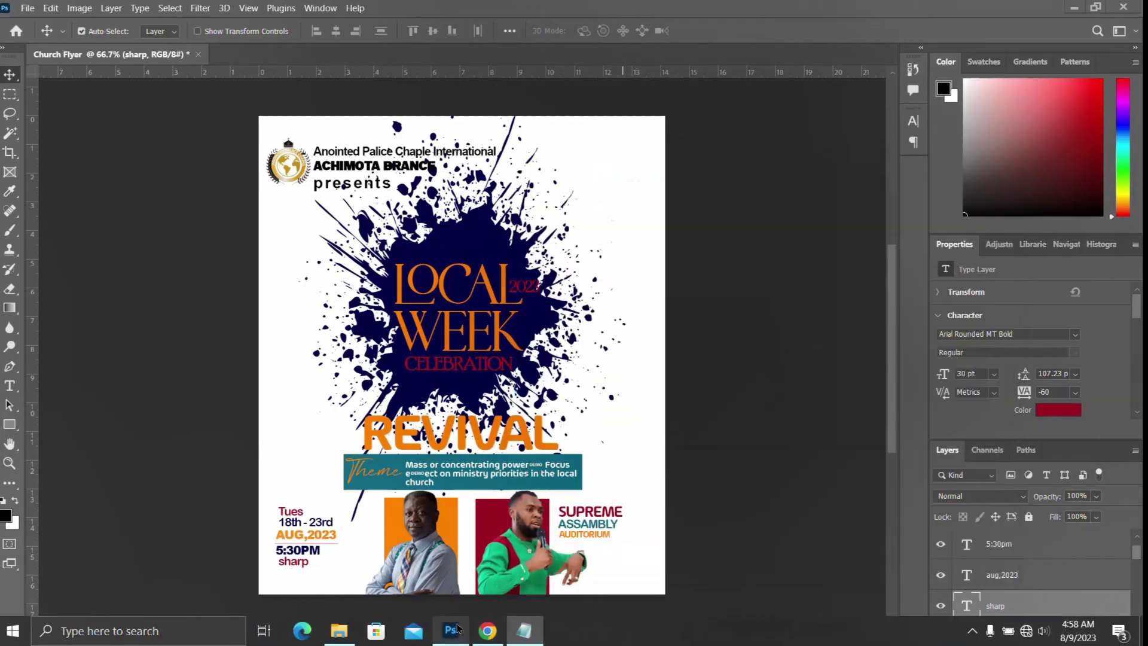
key(ctrl+semicolon)
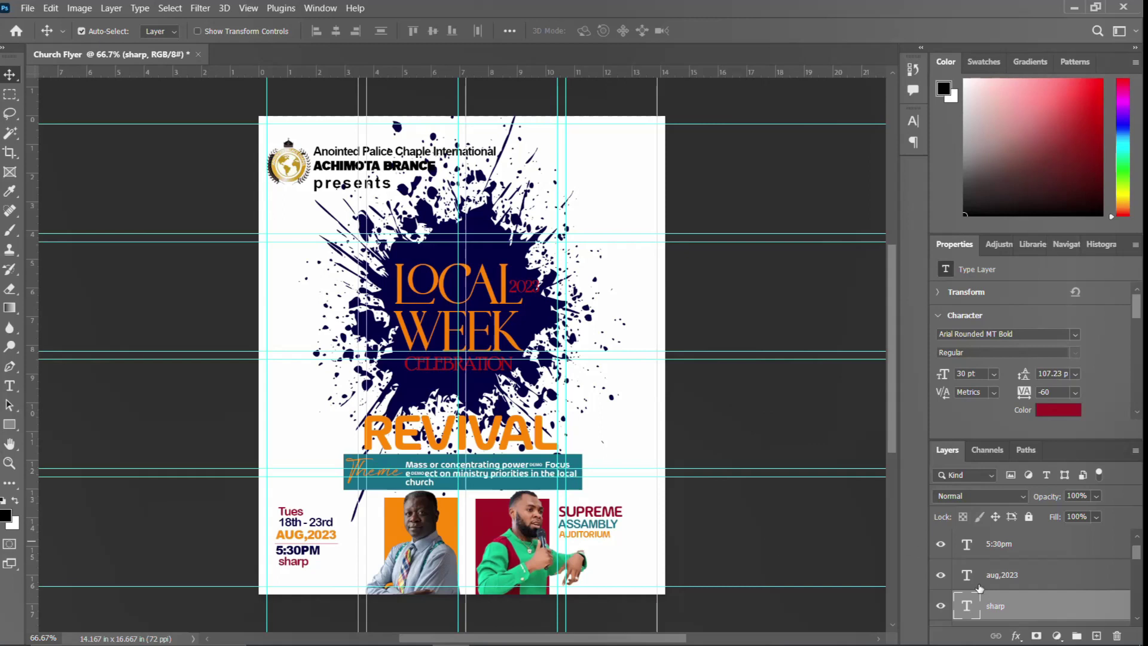
scroll(979, 588, down, 1)
click(999, 604)
scroll(1017, 567, up, 2)
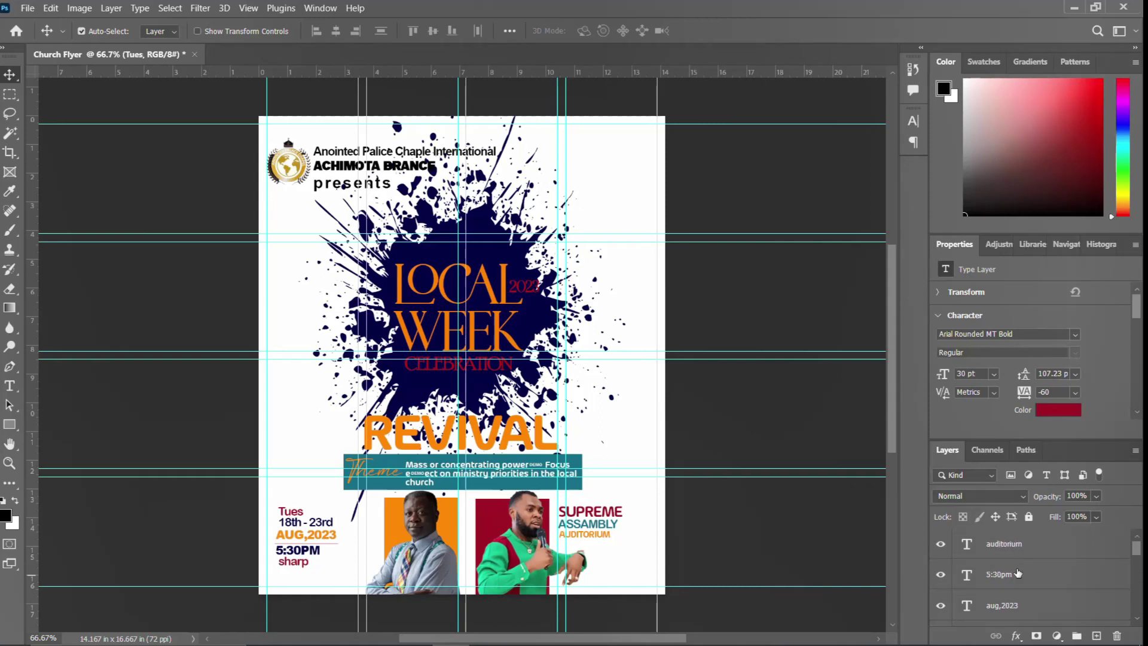
scroll(1018, 583, down, 2)
shift+click(1012, 576)
scroll(1015, 556, up, 2)
key(ctrl+g)
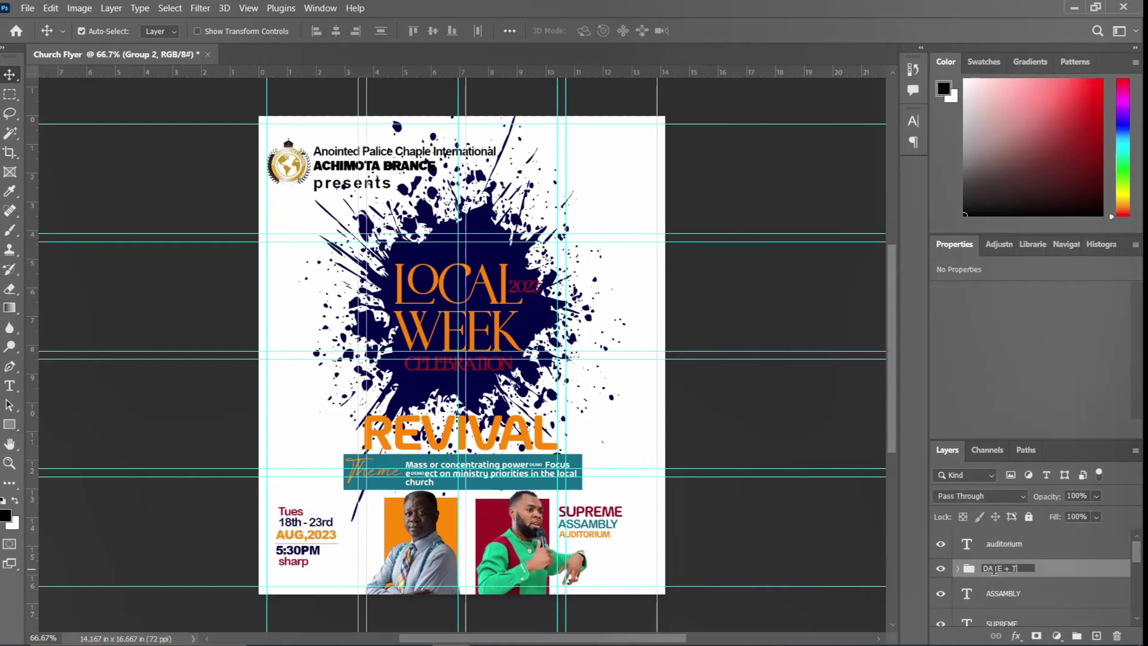
text(IME)
key(Return)
Move auditorium below ASSAMBLY and group both venue text layers as a new group
drag(1005, 544, 1015, 595)
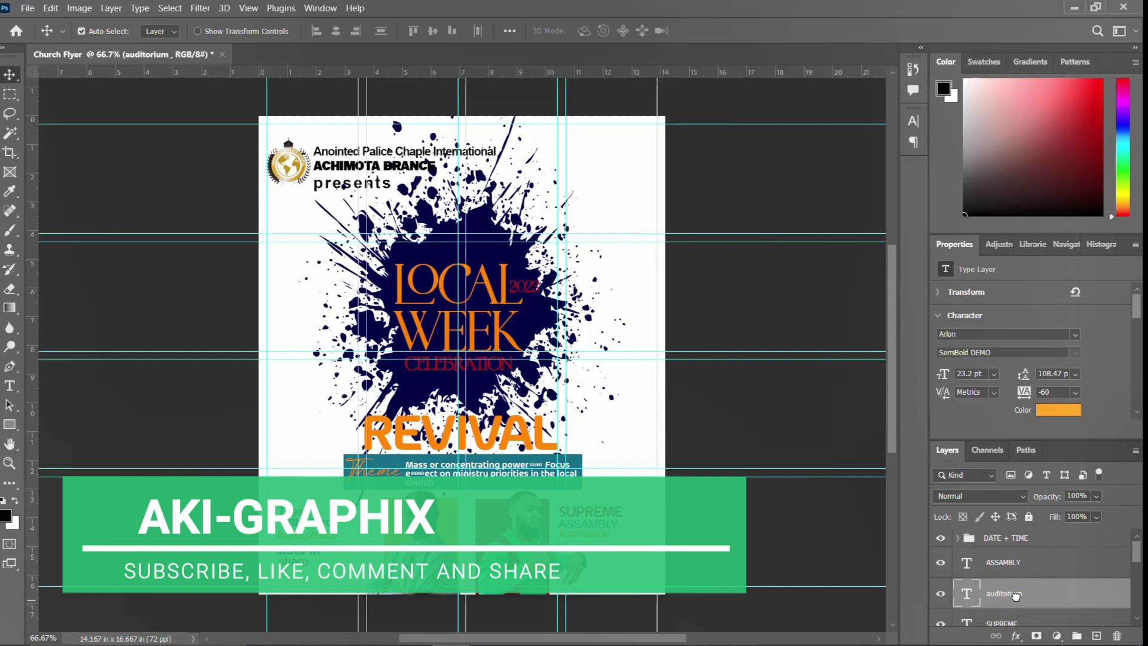
click(1014, 568)
scroll(1014, 571, down, 2)
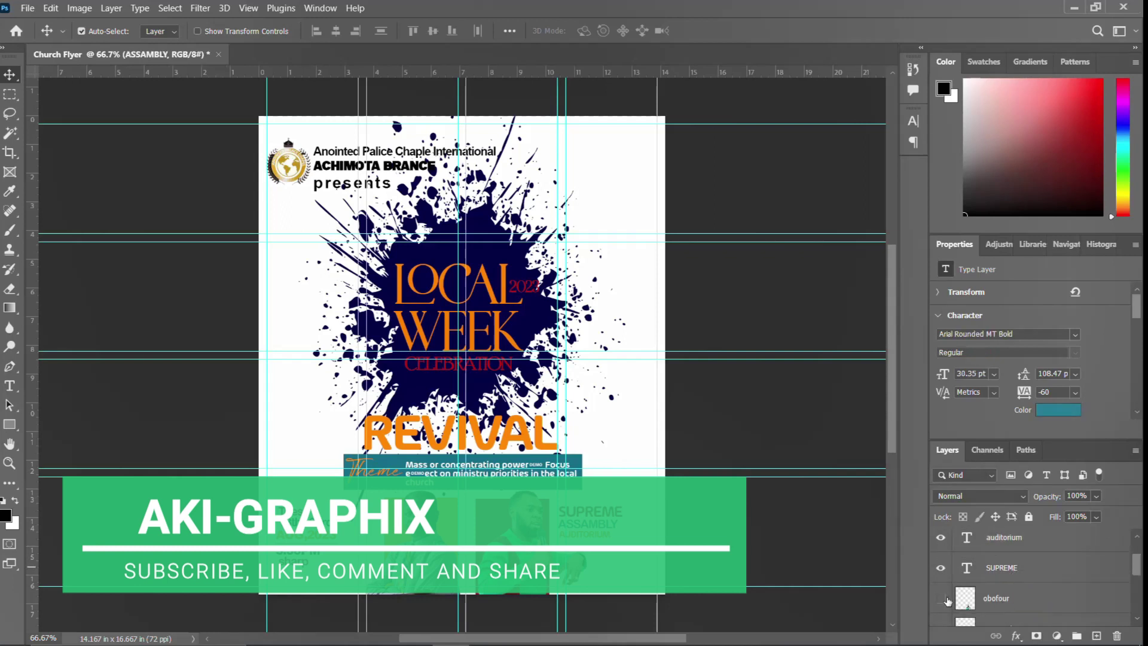
ctrl+click(1004, 538)
scroll(1012, 576, up, 2)
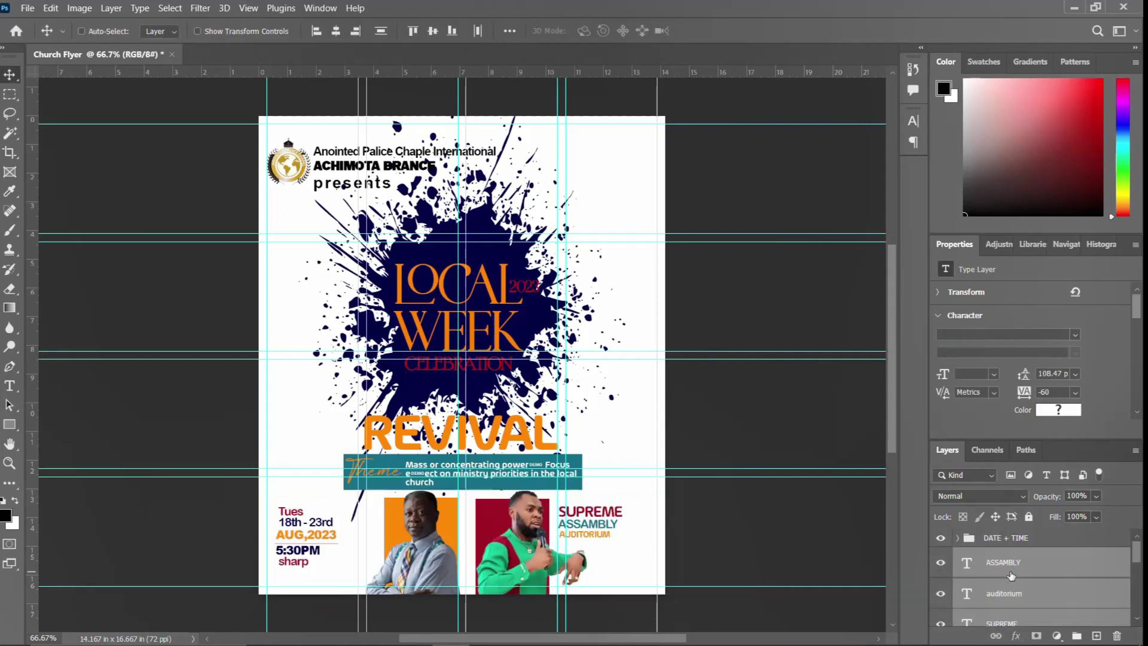
key(ctrl+g)
double_click(997, 557)
Group the Rectangle 2 and Rectangle 2 copy layers as IMAGES + SHAPES
scroll(1006, 591, down, 3)
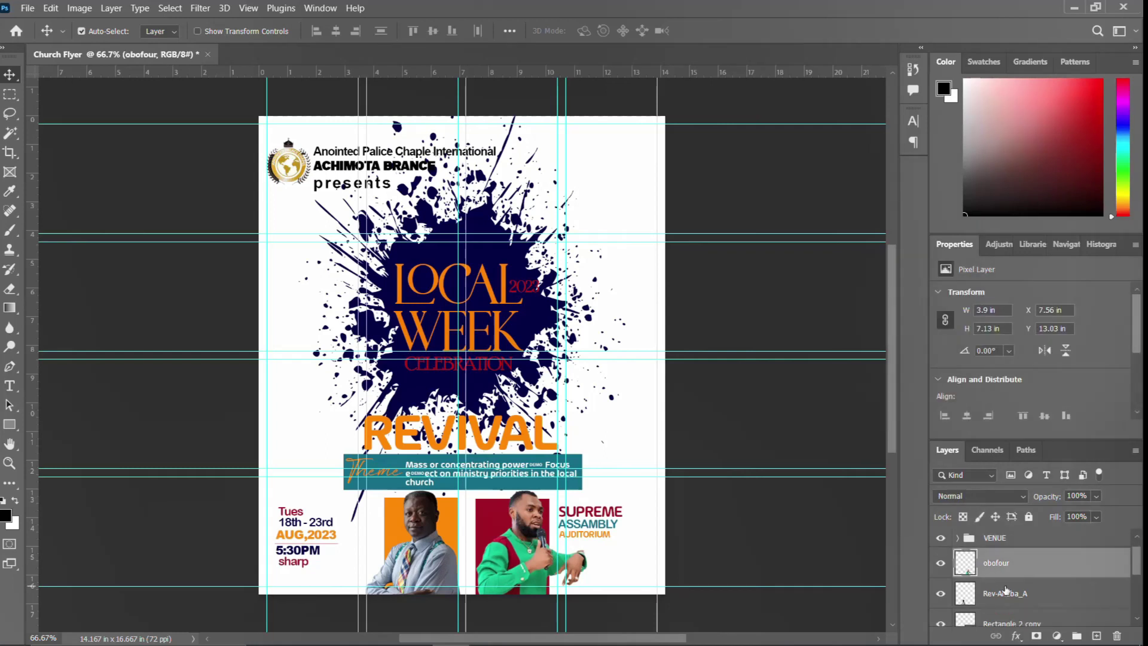
click(1010, 549)
shift+click(993, 580)
key(ctrl+t)
key(Return)
key(ctrl+g)
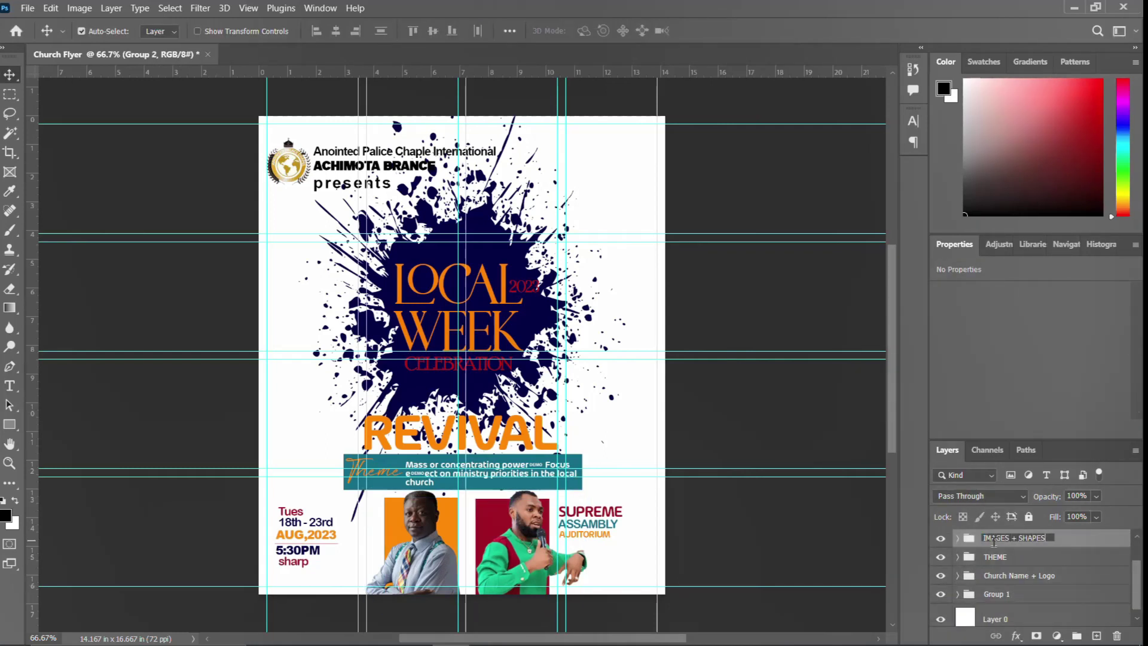
key(Return)
scroll(994, 542, up, 2)
Nudge the DATE + TIME block left and up, the VENUE group right, then bring up the notes
click(995, 539)
key(shift+Left)
key(shift+Left)
key(shift+Up)
key(shift+Up)
key(shift+Up)
key(shift+Up)
key(shift+Up)
key(shift+Up)
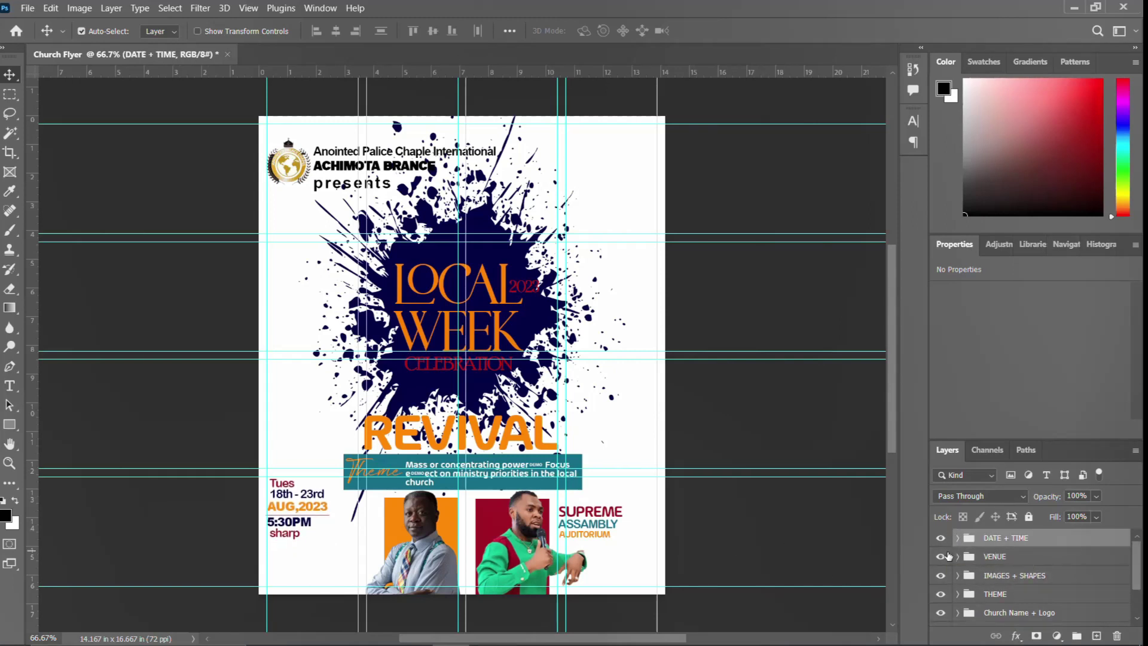
click(990, 557)
key(shift+Right)
key(shift+Right)
key(shift+Right)
key(shift+Right)
key(shift+Right)
key(shift+Right)
key(shift+Right)
key(shift+Up)
key(shift+Up)
key(shift+Up)
key(shift+Up)
key(shift+Up)
key(shift+Up)
key(Right)
key(Right)
key(Right)
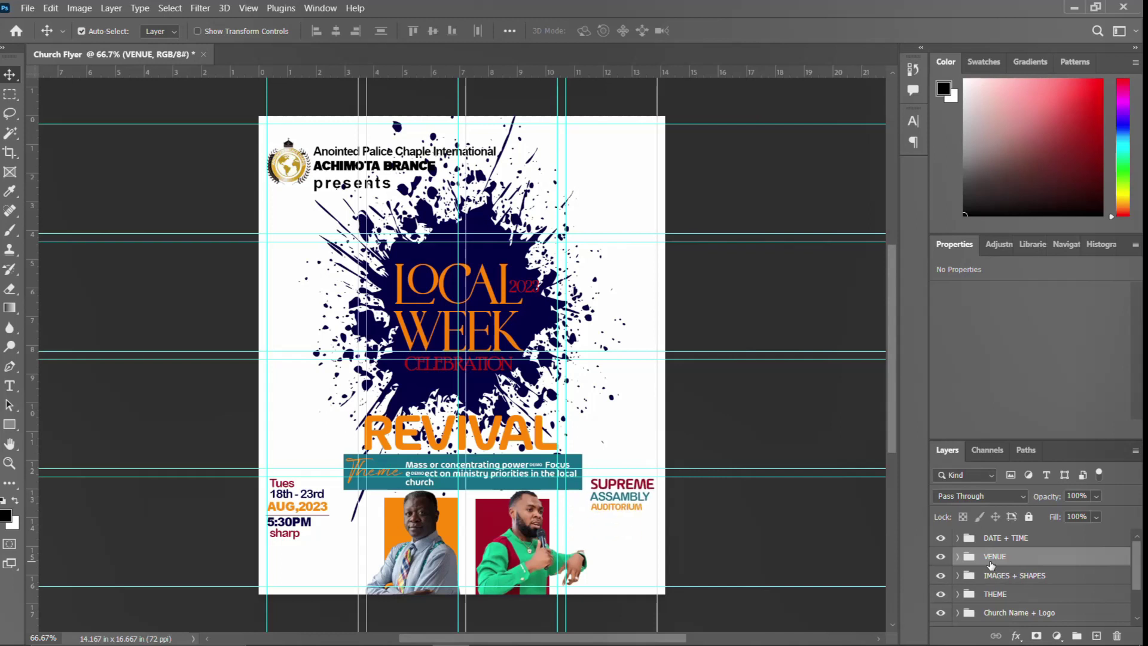
click(1017, 538)
key(alt+Tab)
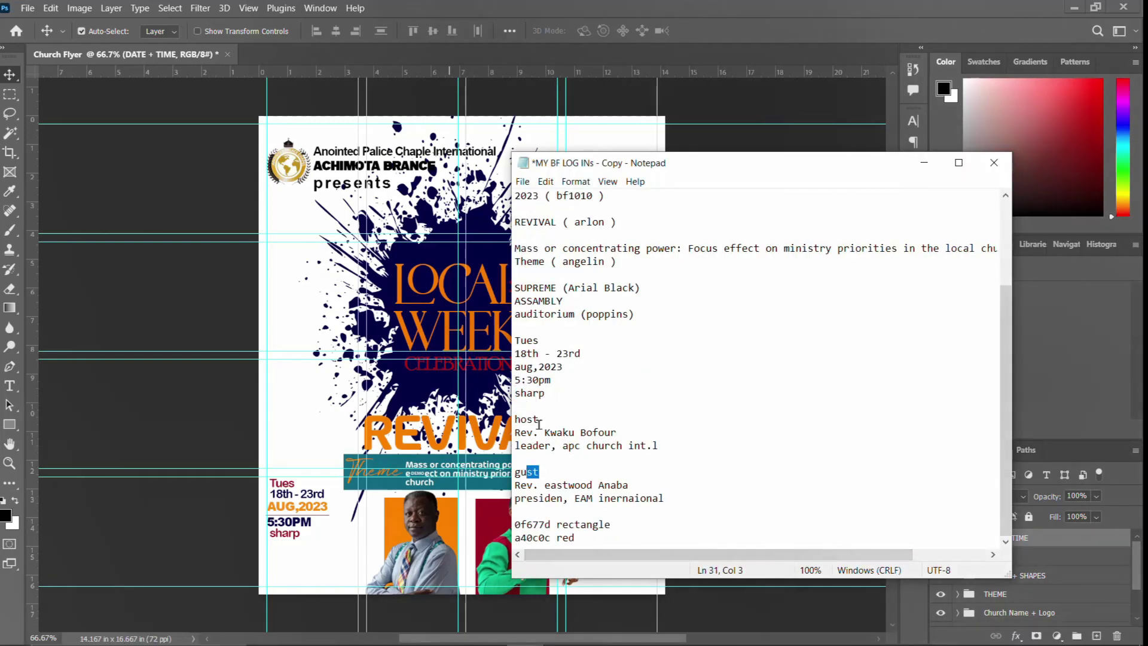
Draw a small orange-filled circle beside the right pastor's photo
key(alt+Tab)
click(9, 425)
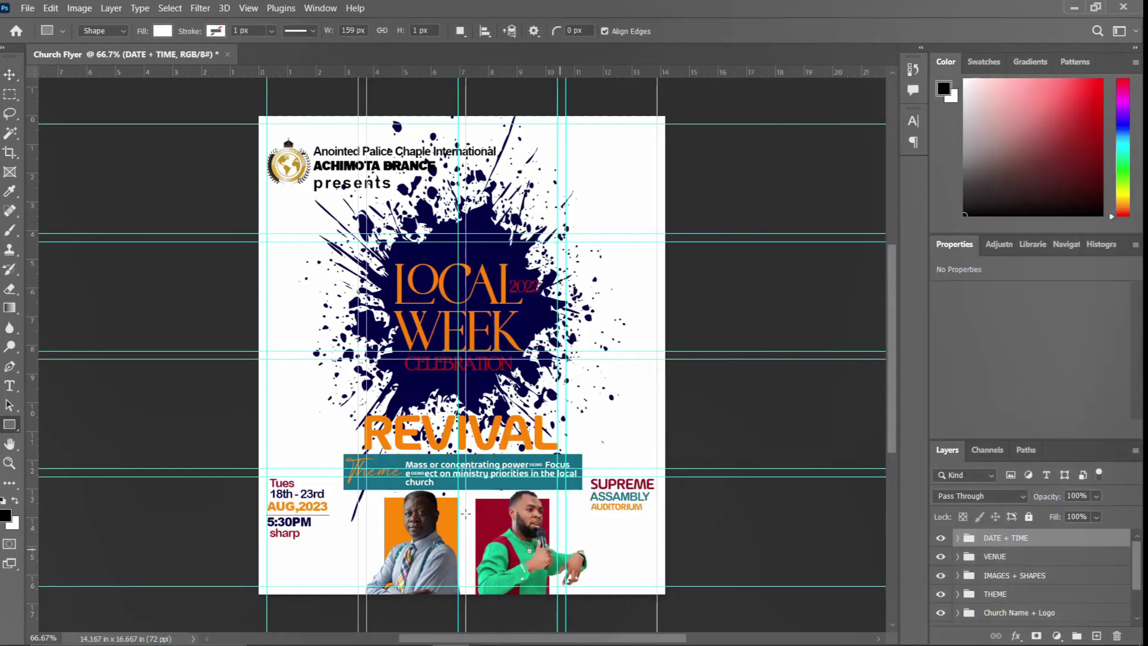
key(Escape)
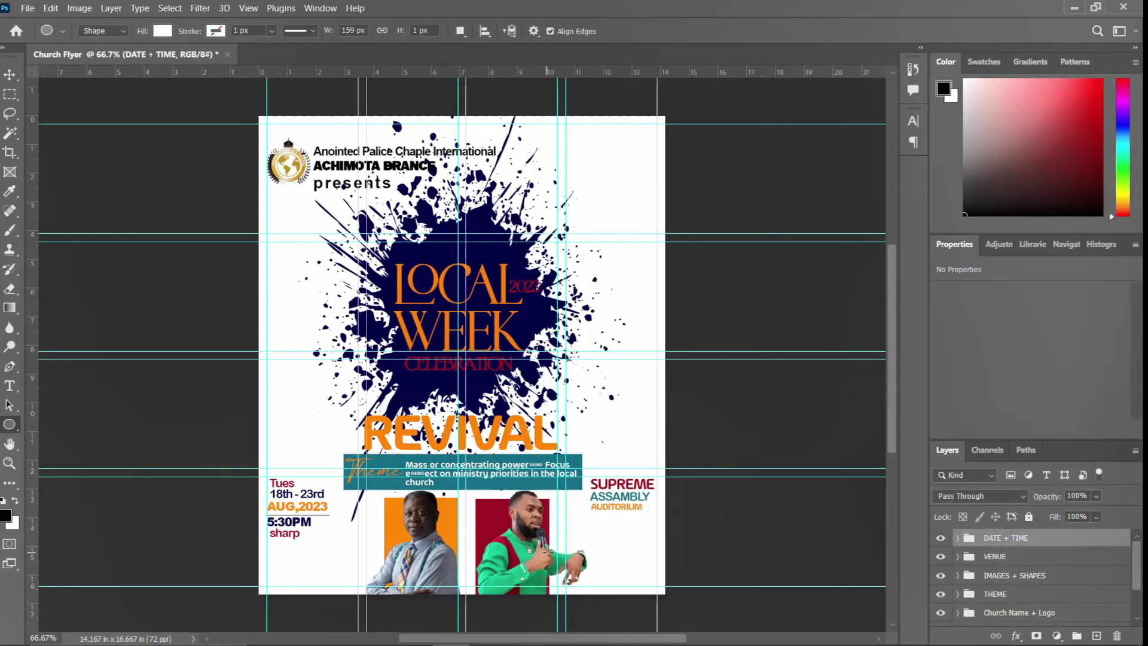
mouse_move(556, 516)
mouse_down()
mouse_move(598, 556)
mouse_move(569, 530)
mouse_up()
click(959, 388)
click(937, 441)
key(Escape)
key(v)
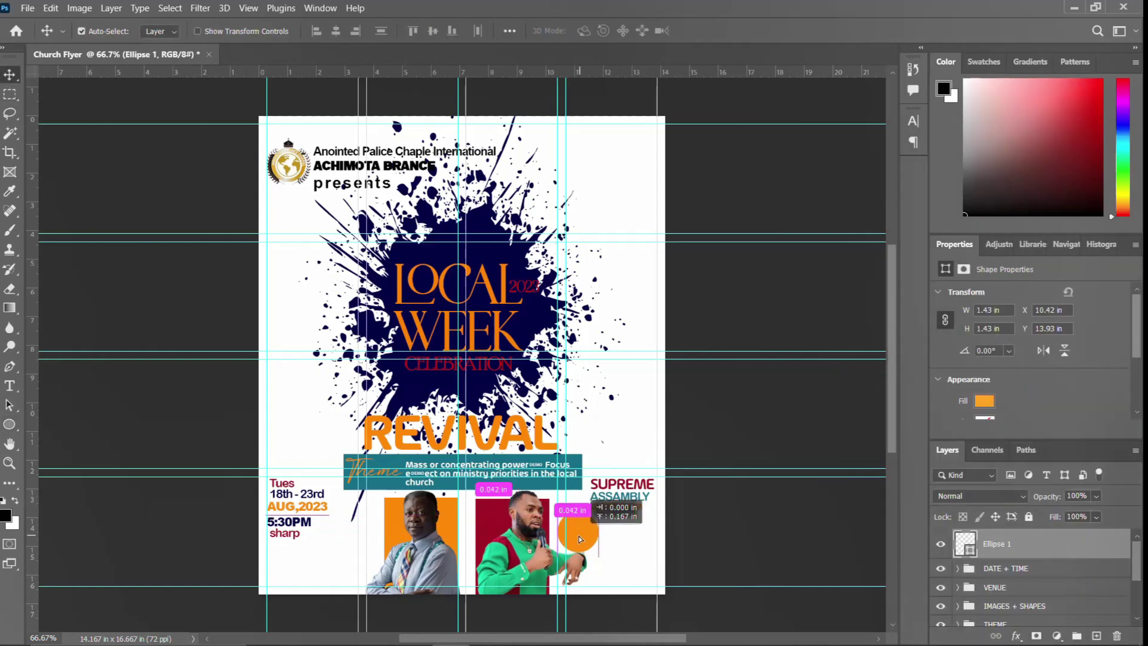
Copy the host's name and title from the notes and paste them as a text block
click(524, 640)
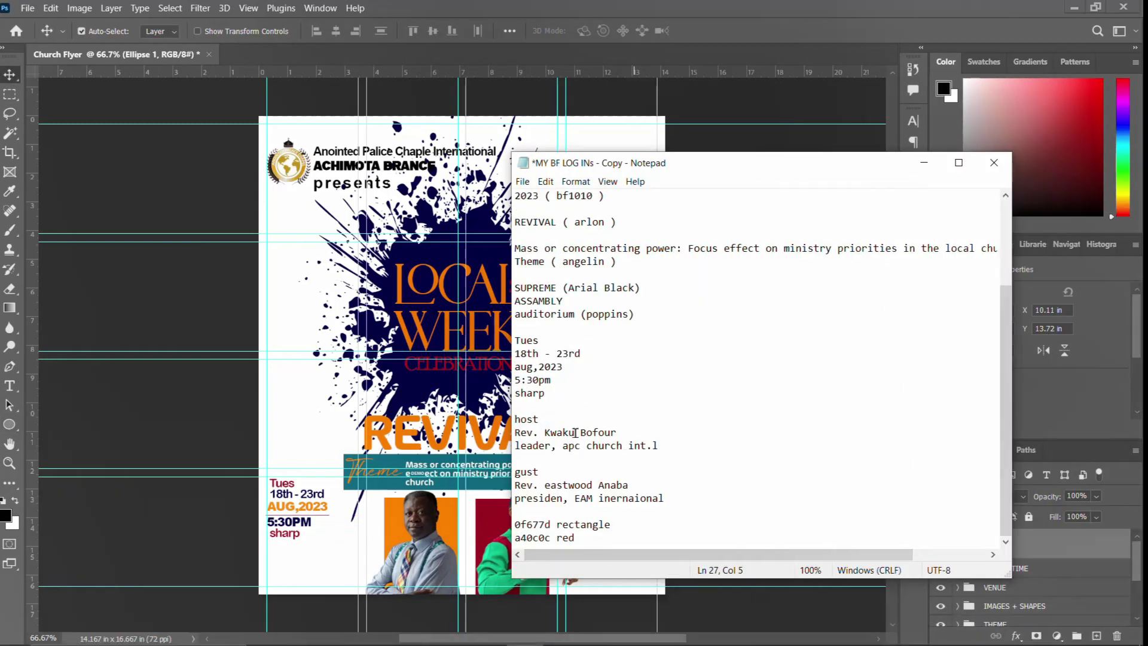
drag(591, 446, 506, 421)
click(450, 631)
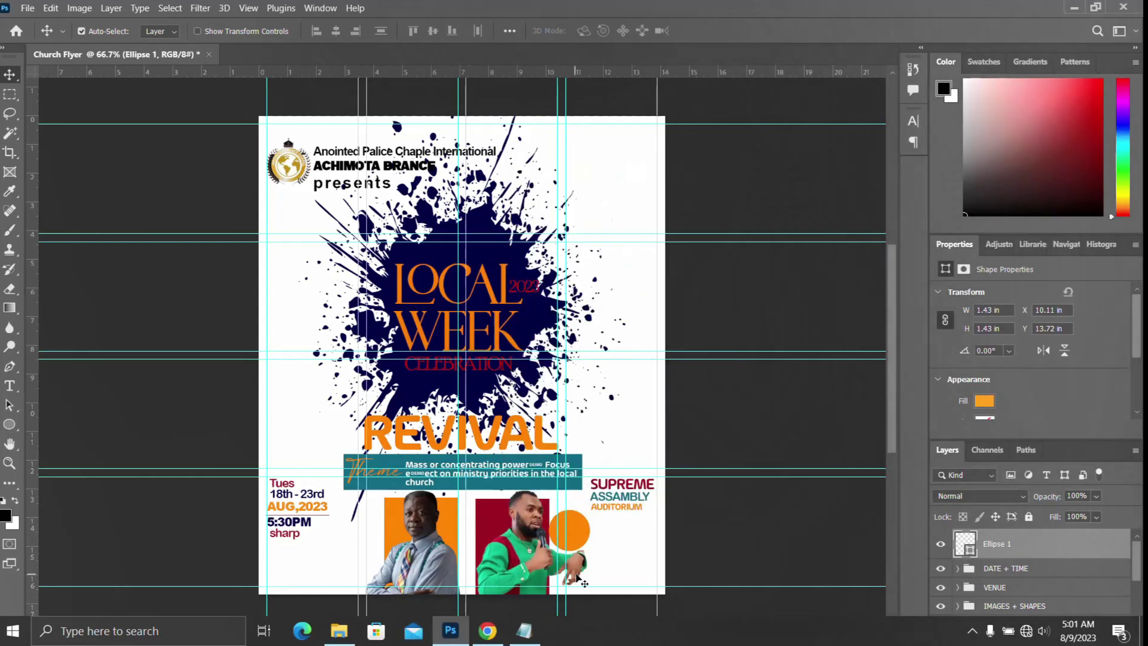
key(t)
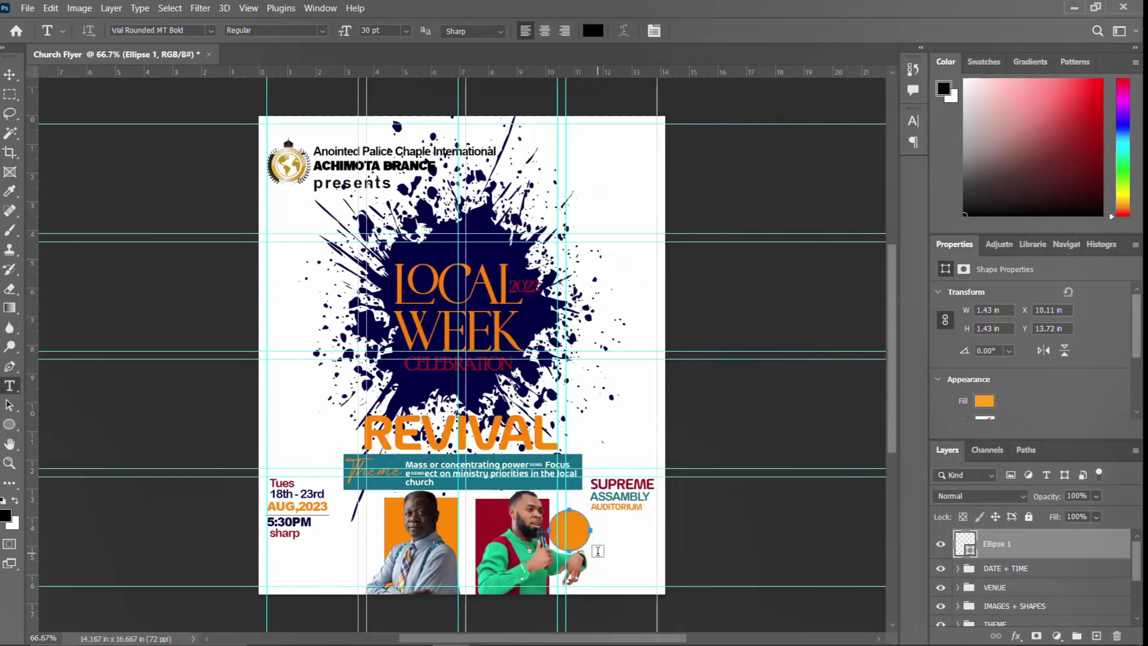
click(602, 545)
key(ctrl+v)
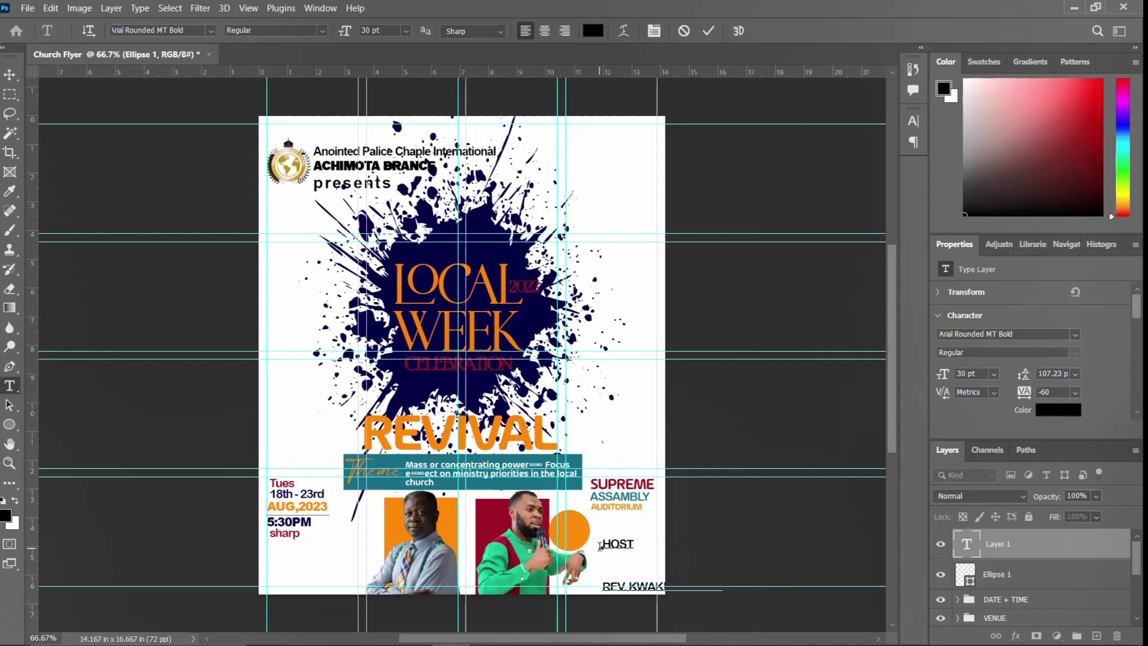
Set the host text's leading to 20 in the Character panel
click(913, 121)
click(854, 161)
text(20)
key(Return)
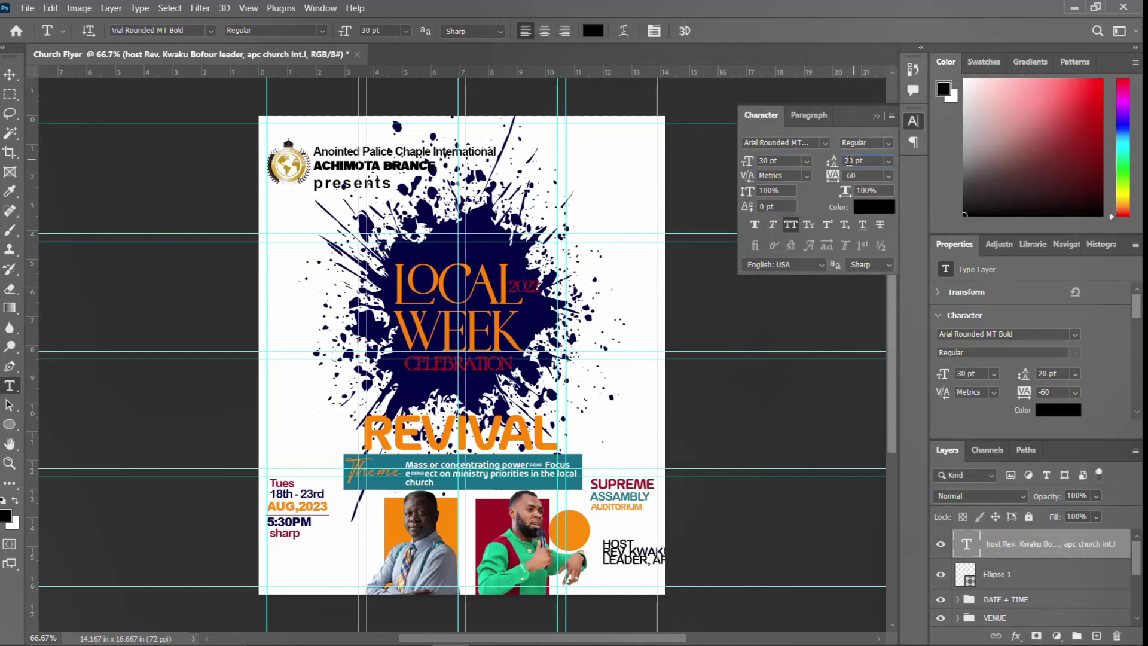
key(Return)
click(913, 121)
click(809, 115)
click(761, 116)
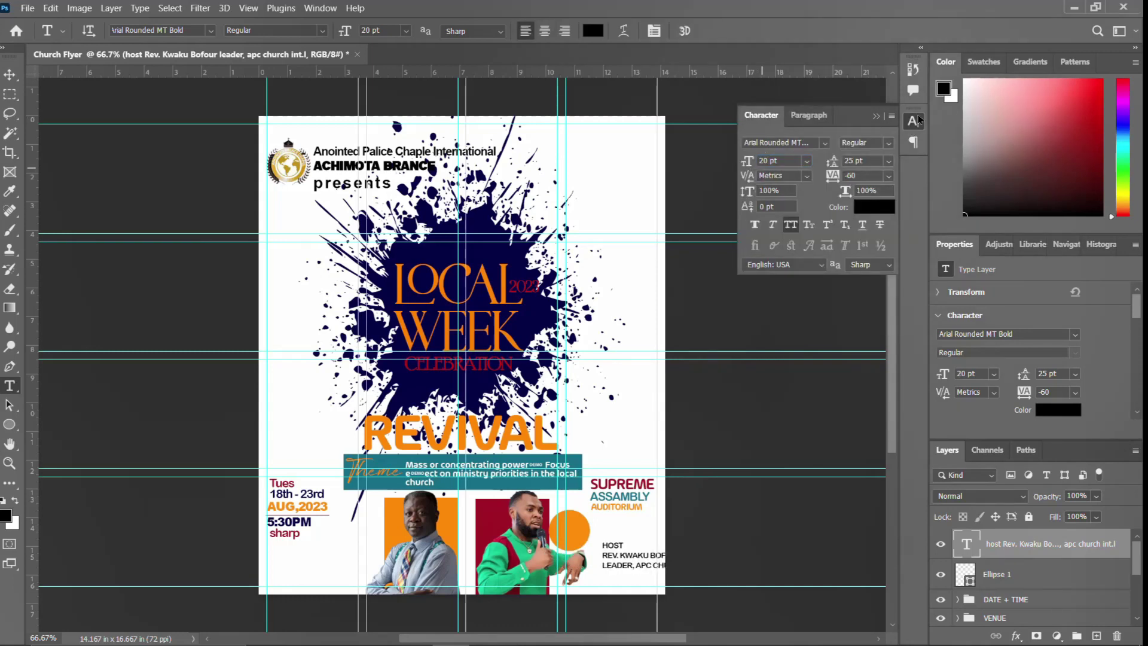
click(914, 122)
Break the last name onto its own line and scale the host text into the orange circle
drag(649, 551, 629, 552)
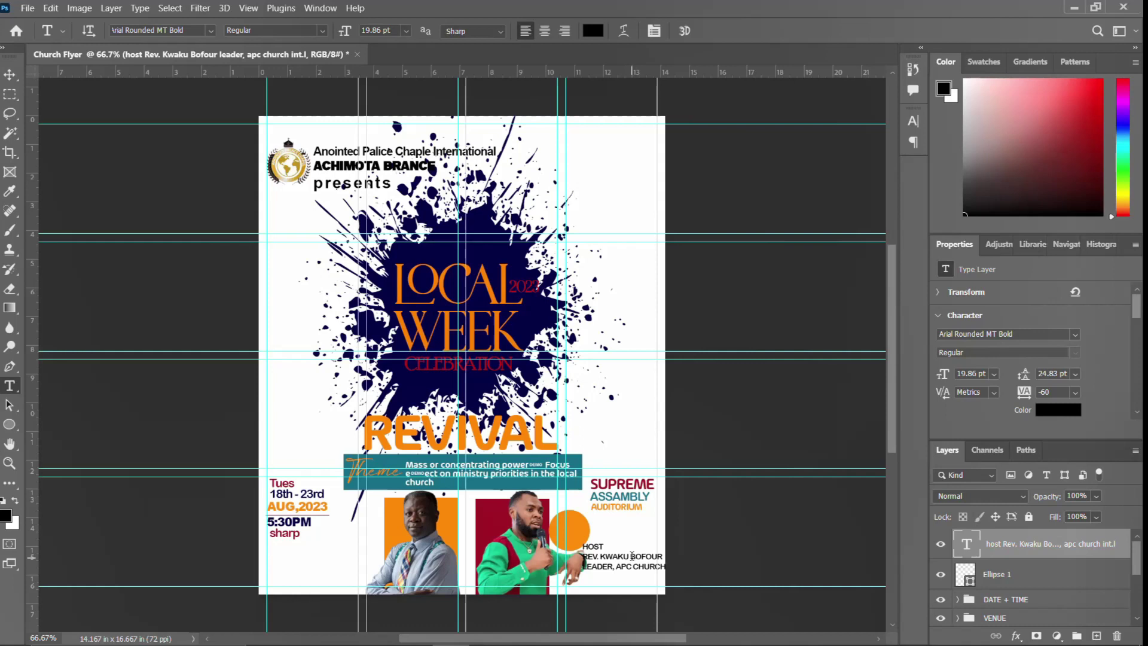
click(632, 556)
key(Return)
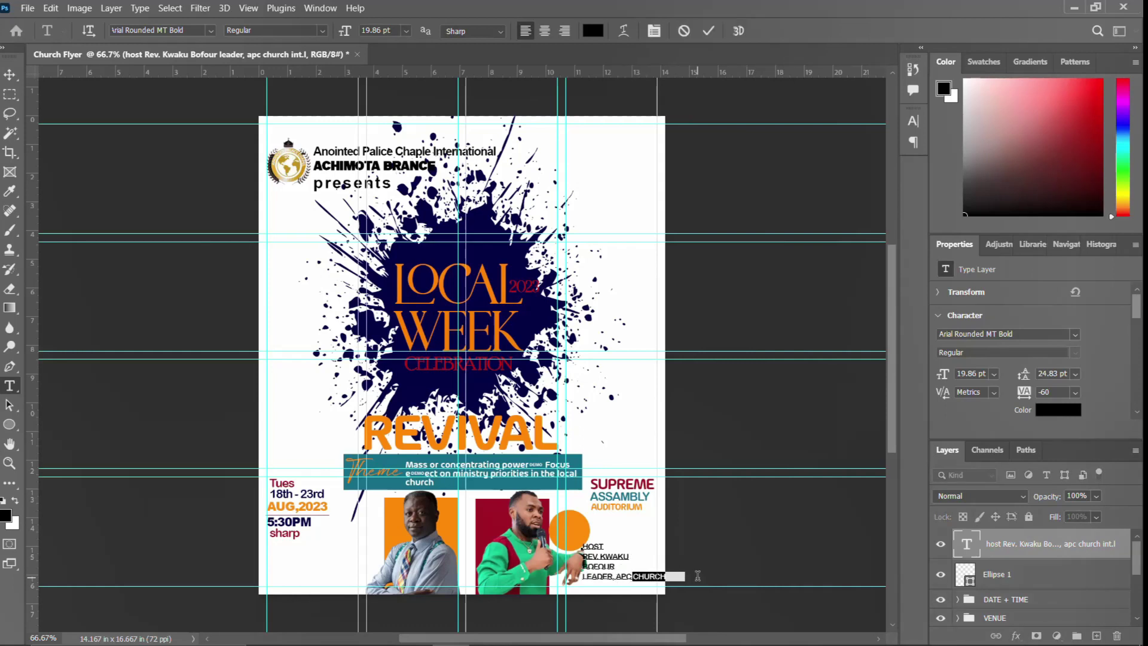
key(ctrl+Return)
key(ctrl+t)
mouse_move(633, 581)
mouse_down()
mouse_move(612, 565)
mouse_move(627, 542)
mouse_move(579, 537)
mouse_up()
key(Return)
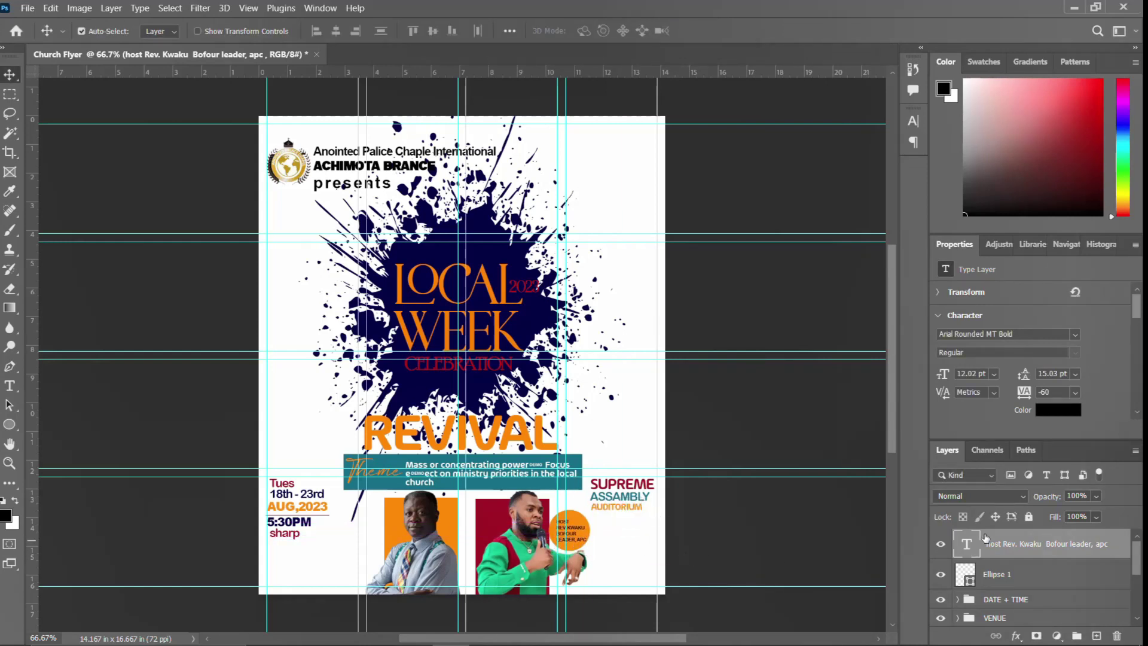
click(1061, 411)
click(606, 425)
drag(538, 523, 634, 466)
Colour the host text navy, then duplicate the circle and text onto the left pastor's photo
click(395, 476)
click(609, 384)
key(Return)
click(1011, 577)
shift+click(1027, 553)
key(ctrl+j)
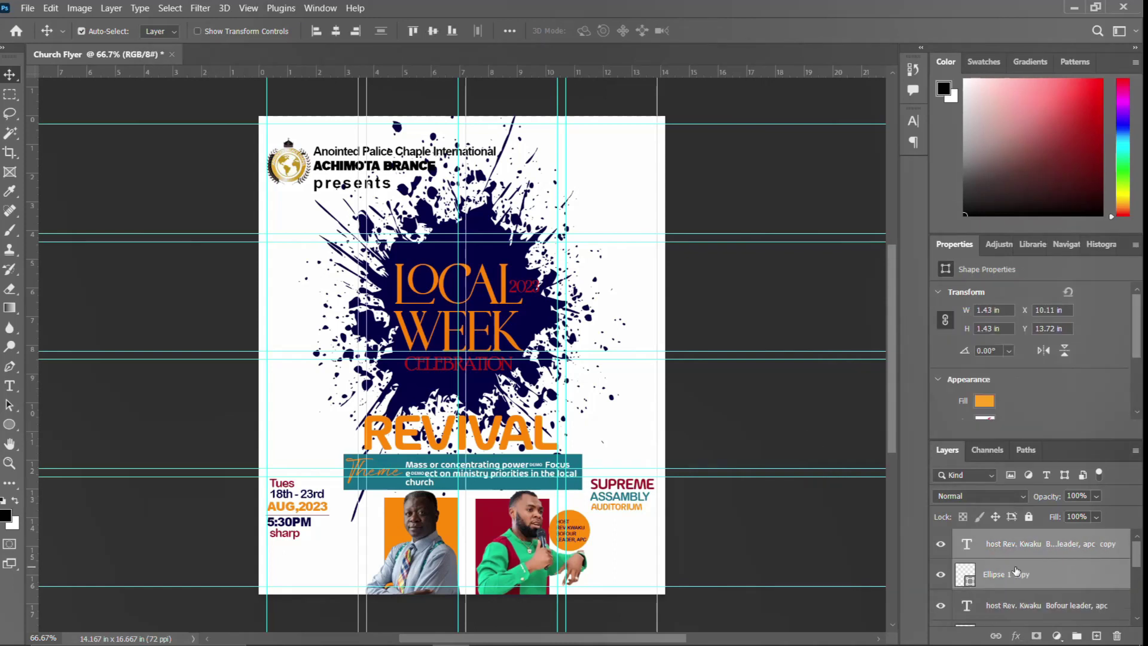
key(ctrl+t)
drag(567, 540, 371, 540)
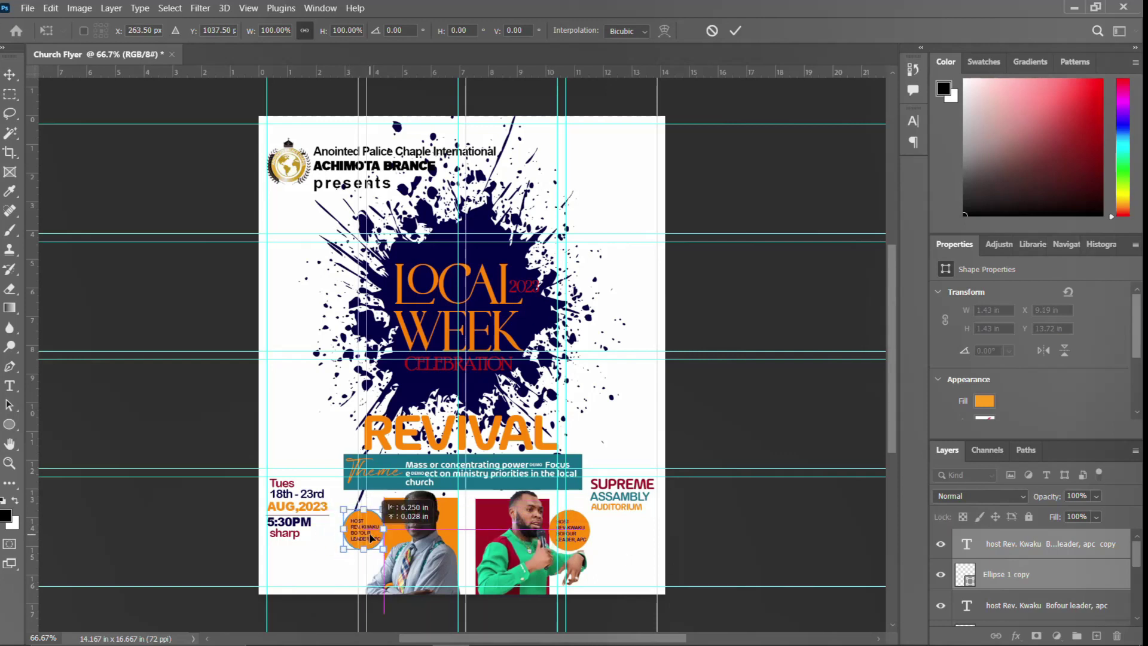
key(Return)
Add a horizontal guide and fill the copied circle dark red
drag(536, 76, 568, 509)
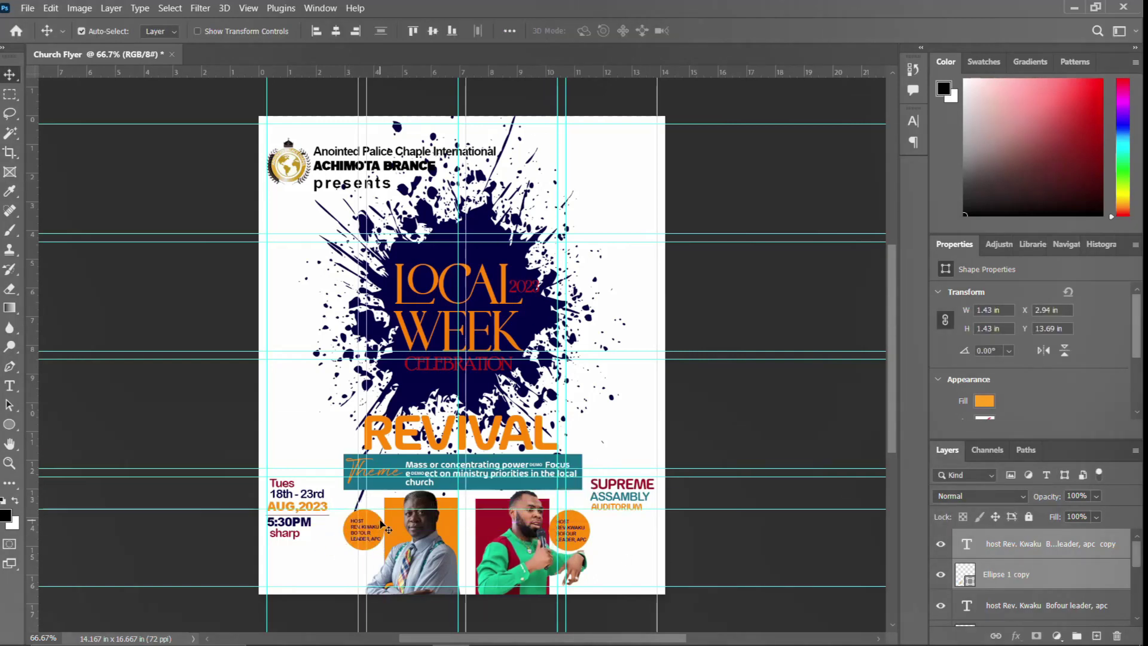
click(970, 580)
click(983, 401)
click(969, 439)
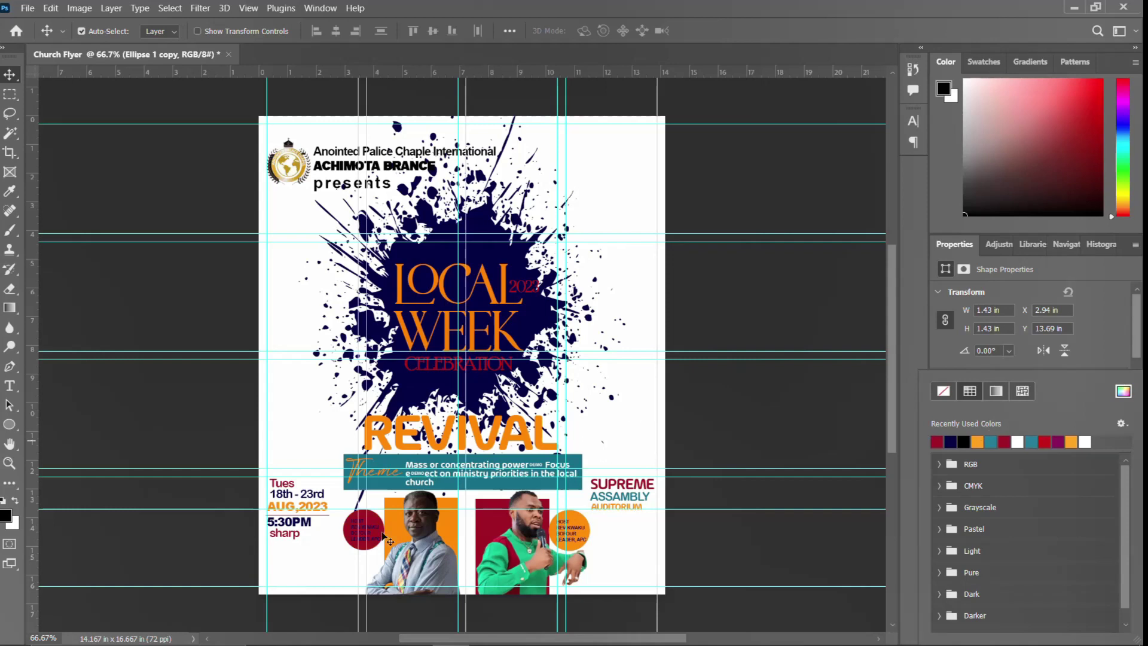
Copy the guest's name and title from the notes and paste them into the copied circle
click(1040, 543)
click(526, 631)
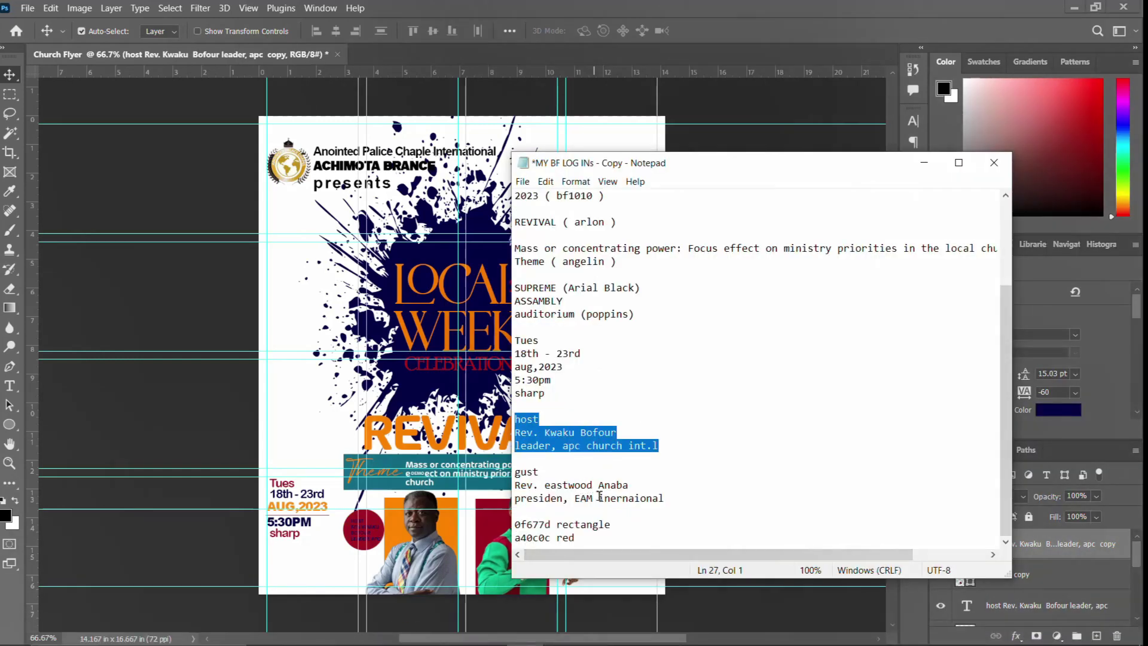
double_click(600, 496)
key(BackSpace)
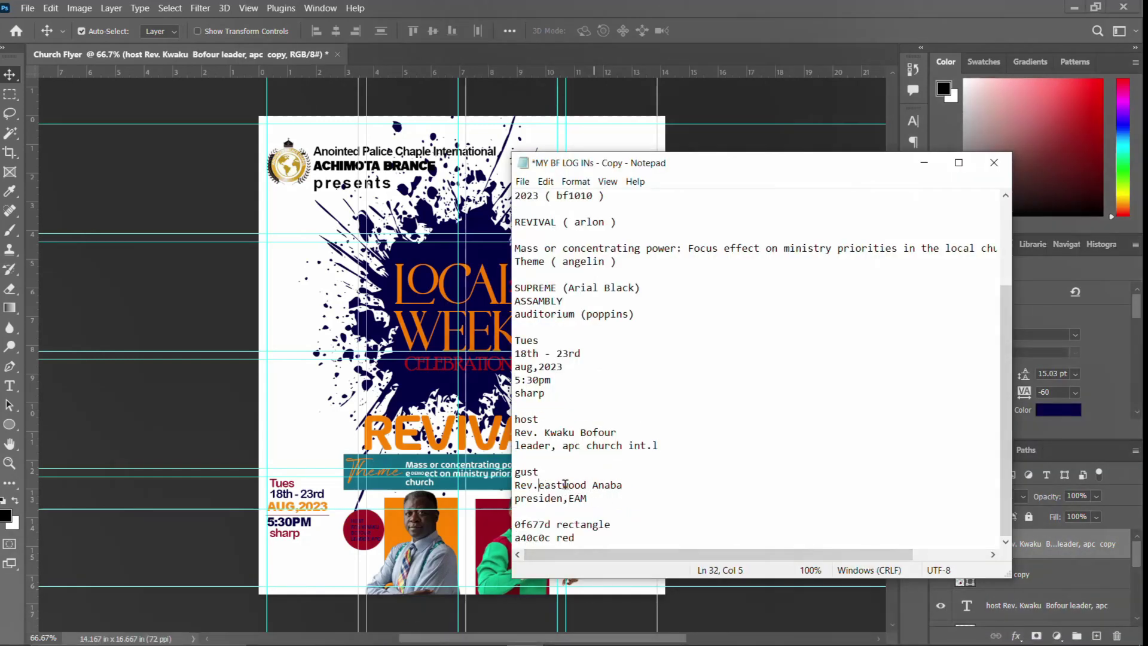
drag(592, 500, 519, 473)
click(359, 531)
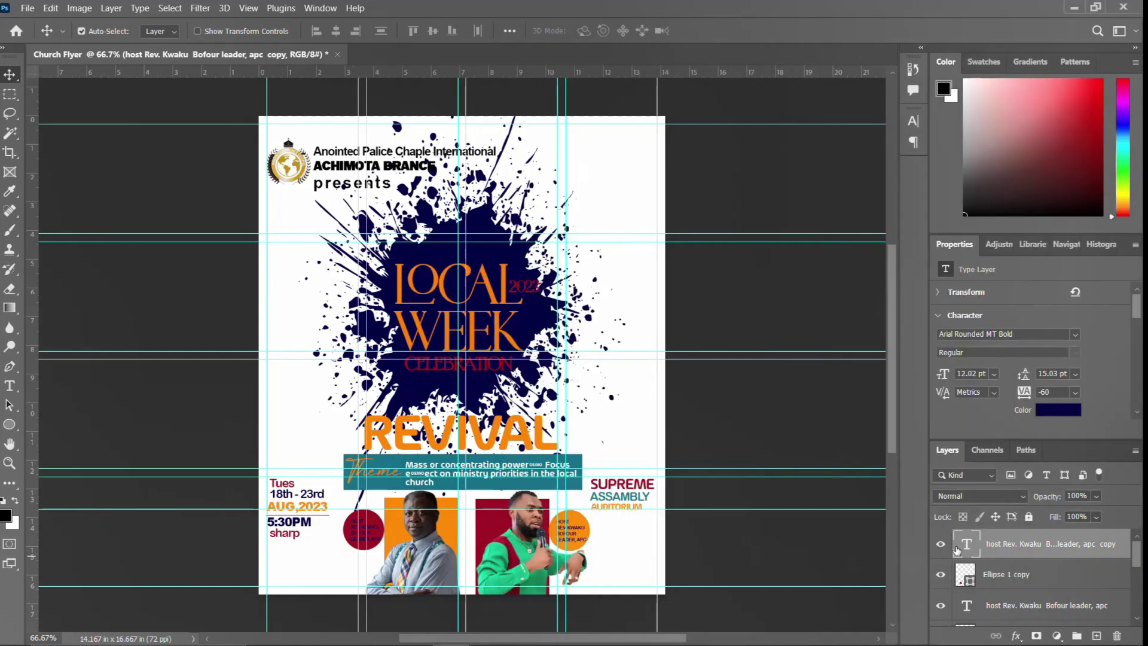
double_click(967, 544)
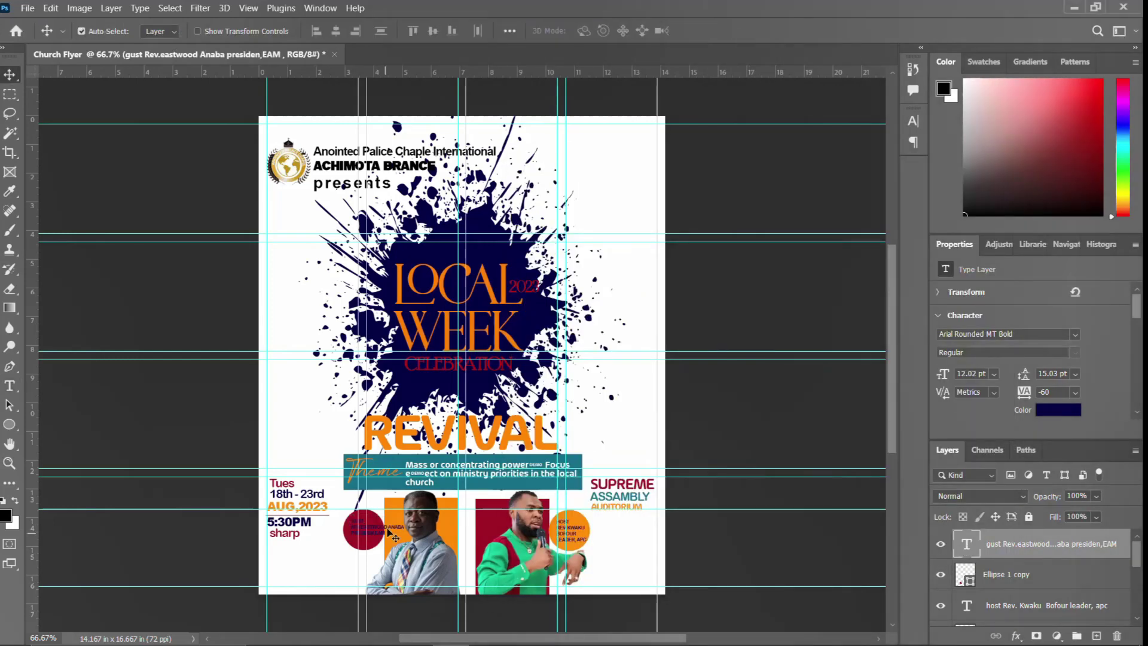
key(ctrl+v)
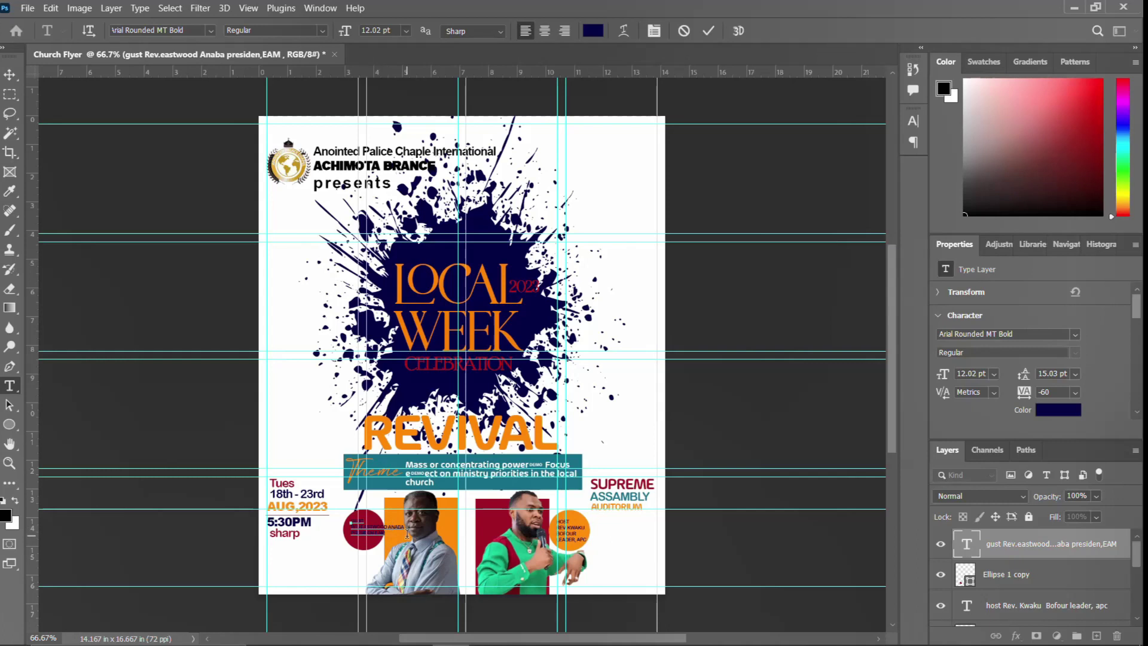
key(ctrl+Return)
key(v)
Set the guest text colour to white (ffffff)
double_click(379, 541)
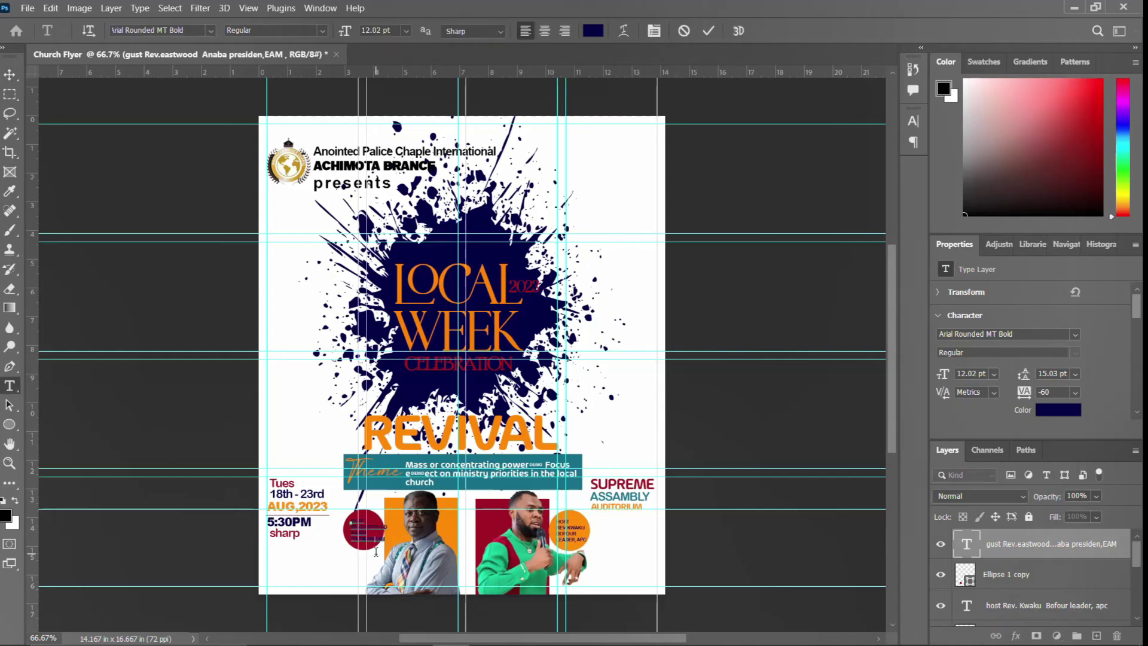
key(ctrl+Return)
key(v)
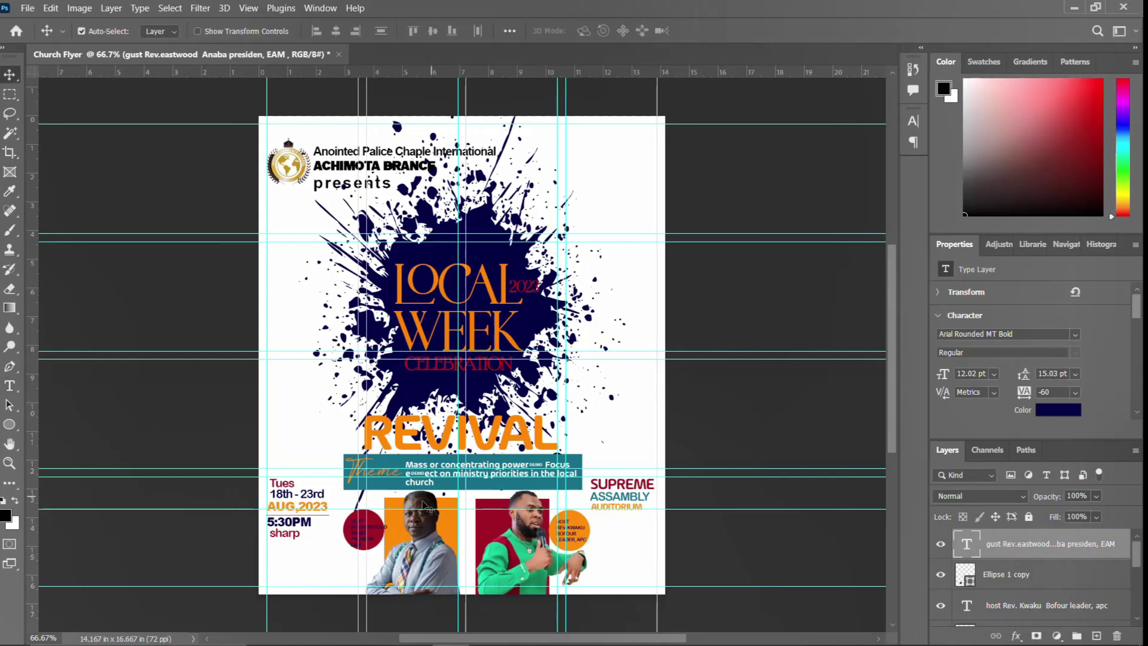
click(1059, 410)
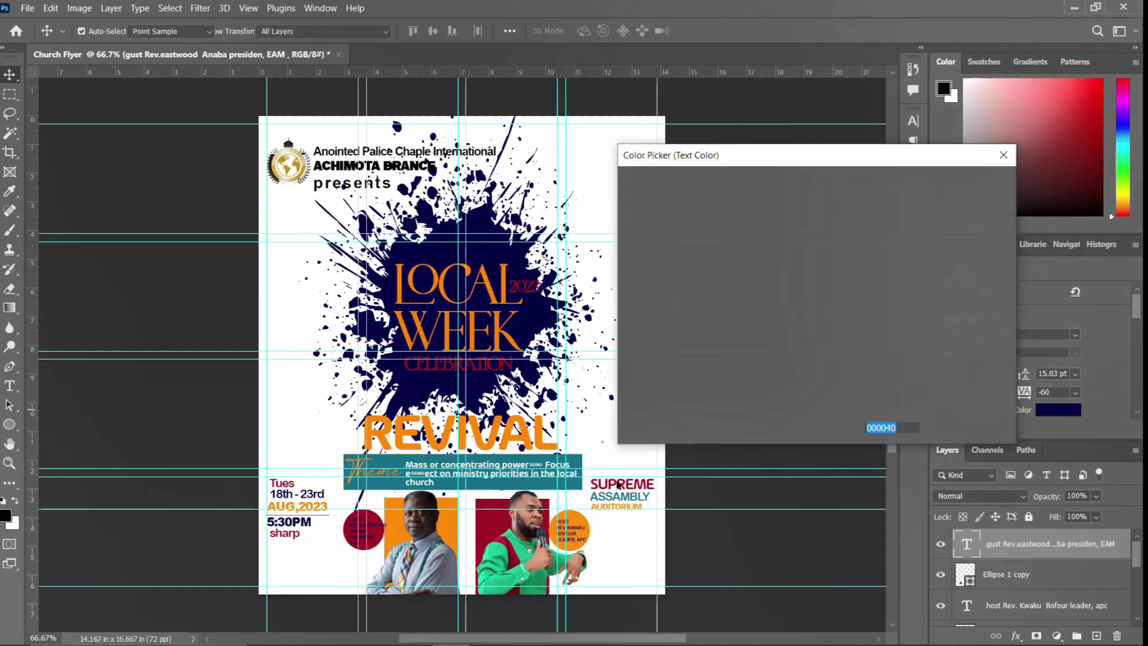
text(ffffff)
click(965, 183)
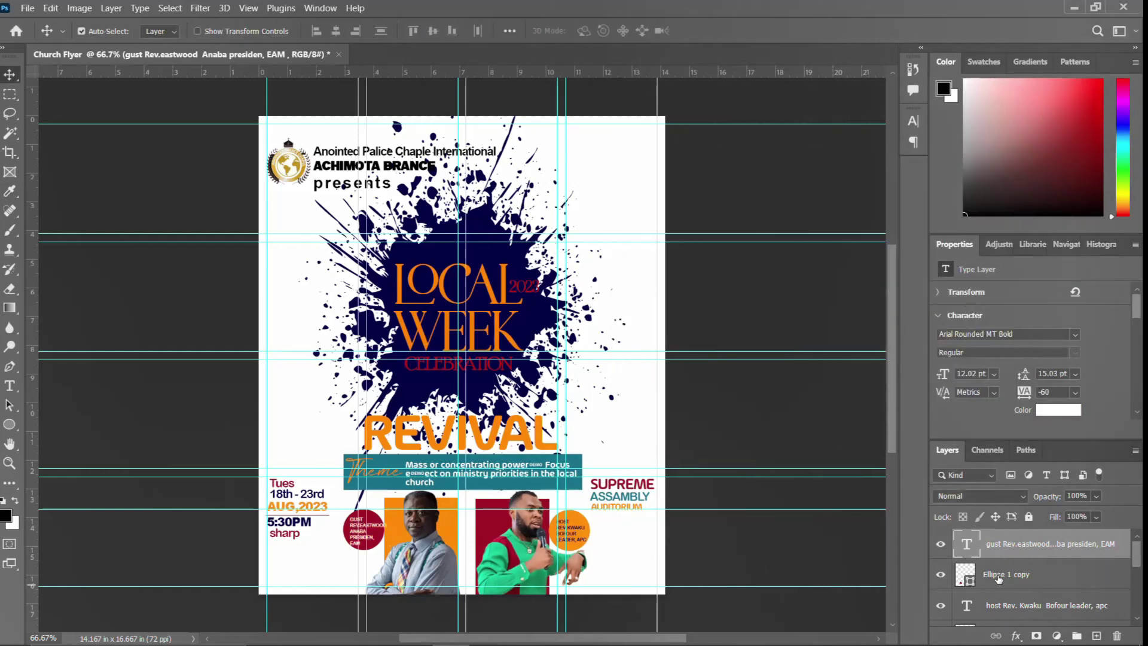
click(1006, 575)
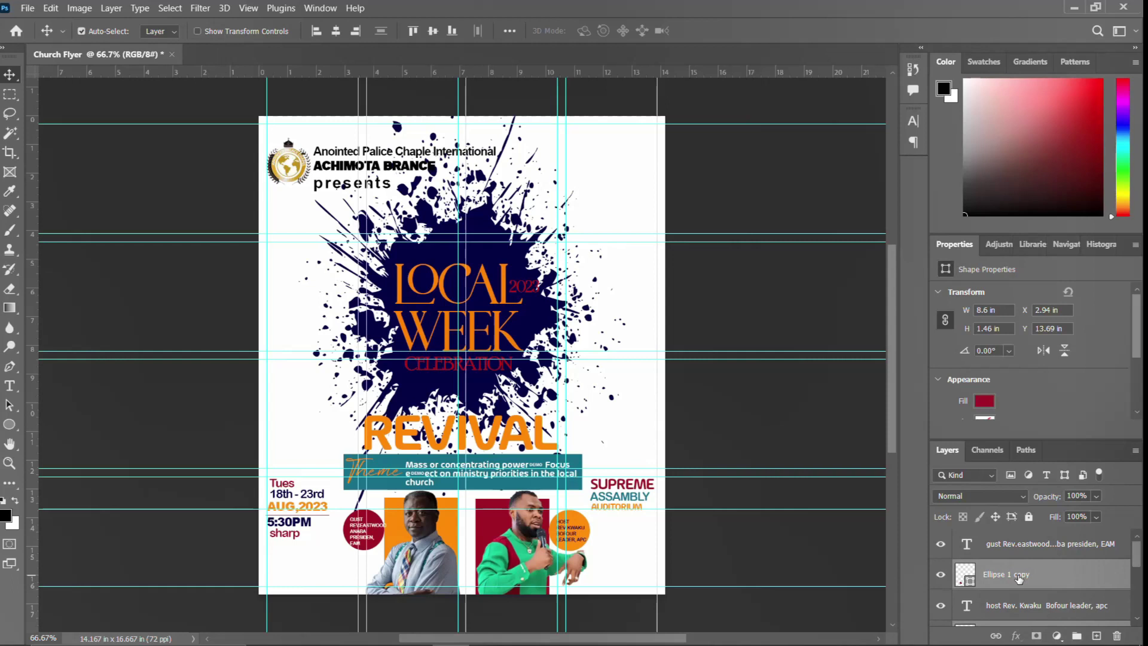
Enlarge both name circles, nudging the red one right and the orange one left
key(ctrl+t)
drag(588, 549, 611, 554)
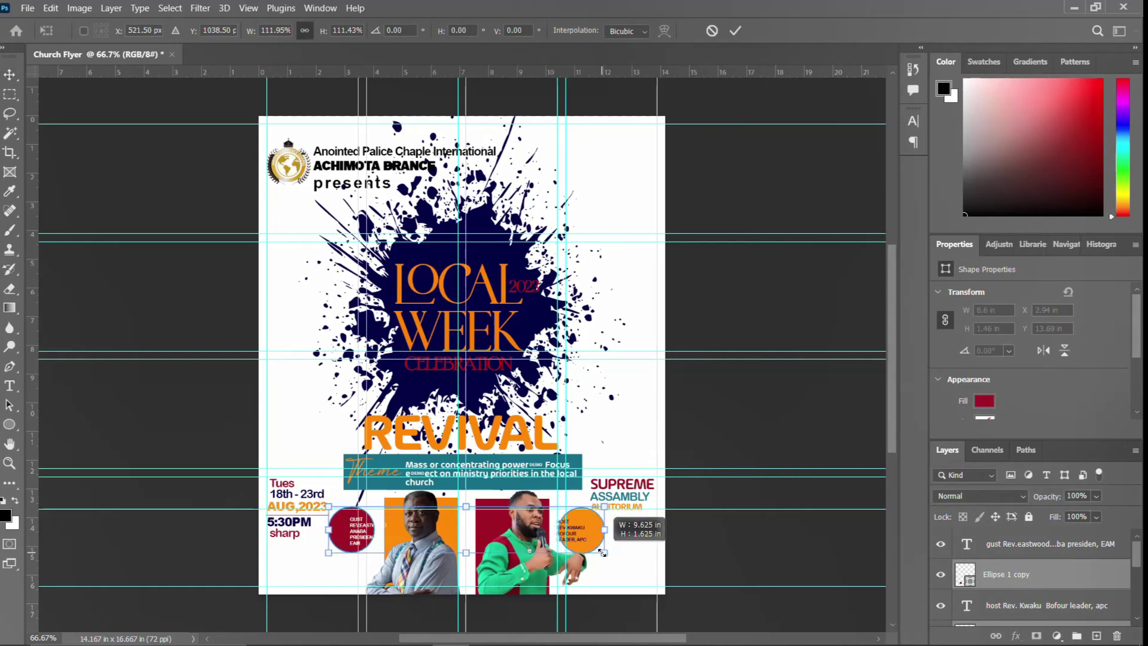
key(Return)
click(992, 582)
key(Right)
key(Right)
key(Right)
key(Right)
key(Right)
key(Right)
scroll(1004, 564, down, 2)
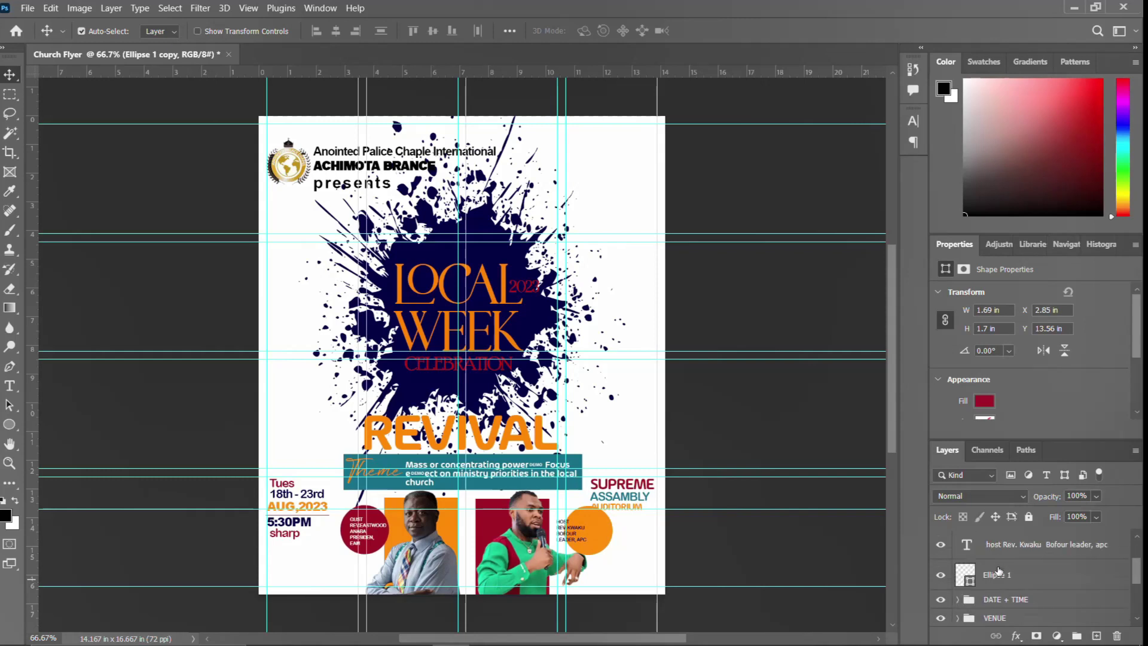
click(994, 582)
key(Left)
key(Left)
key(Left)
key(Left)
key(Left)
key(Left)
scroll(994, 581, up, 2)
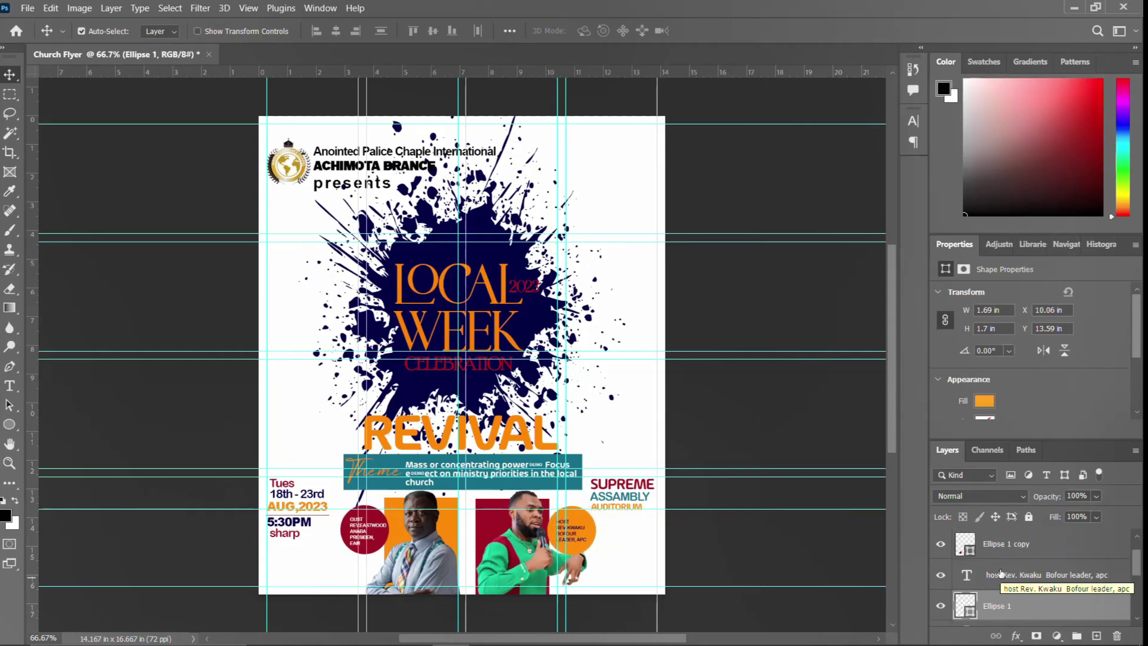
shift+click(1003, 550)
key(Left)
key(Left)
key(Left)
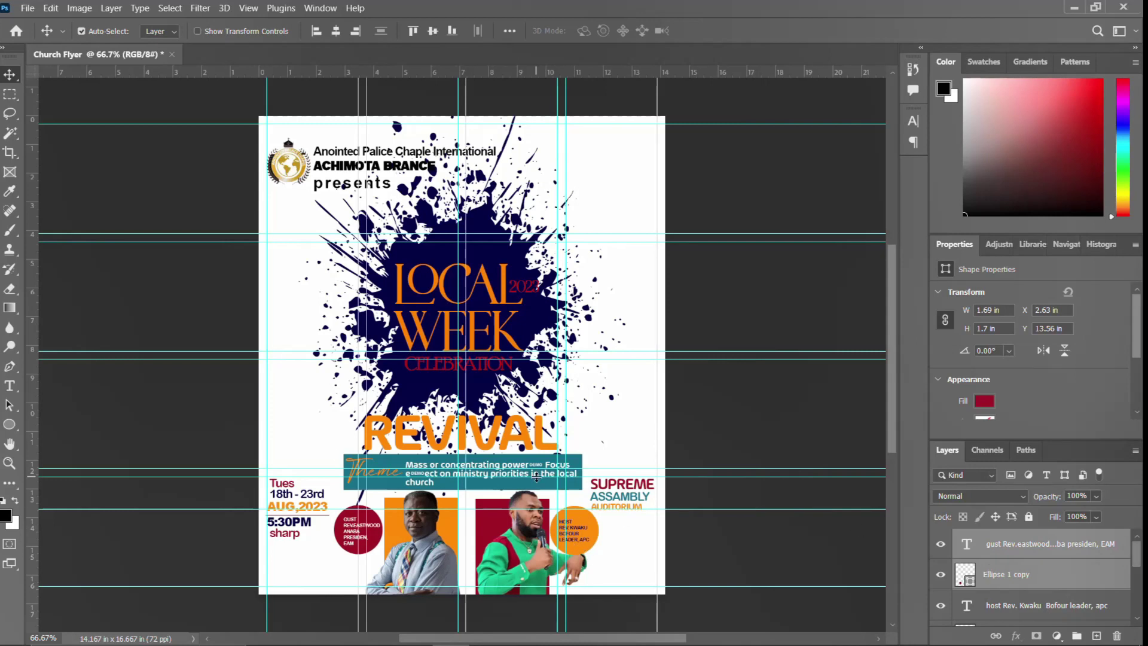
Group the guest and host name layers with their circles and name the group NAMES
click(580, 635)
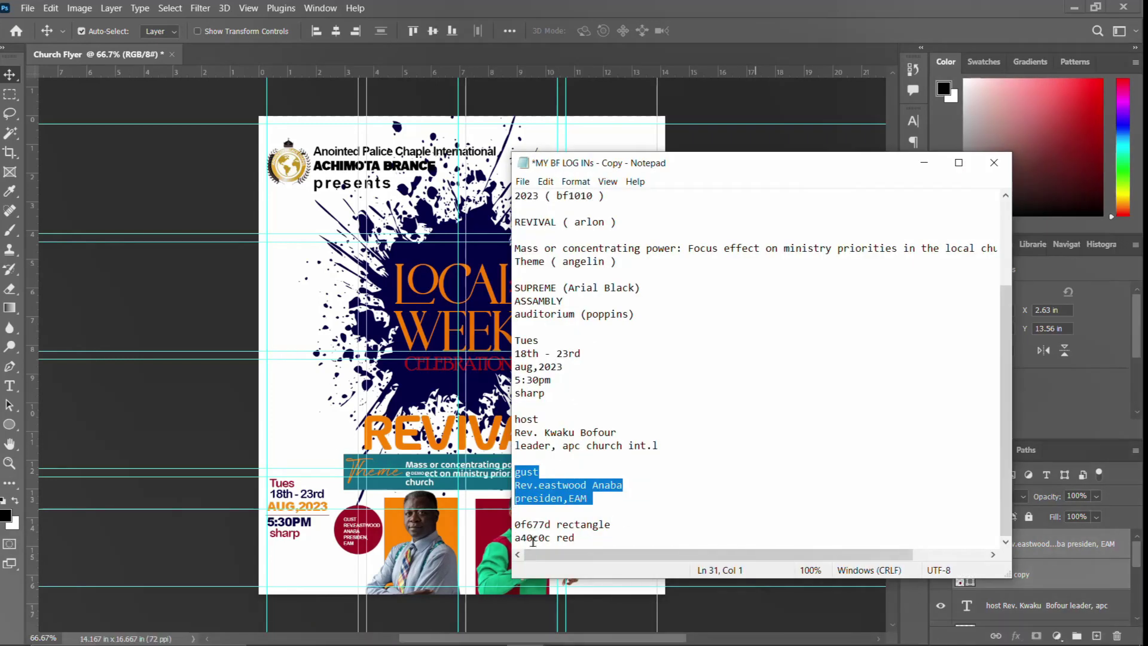
click(924, 163)
shift+click(1015, 606)
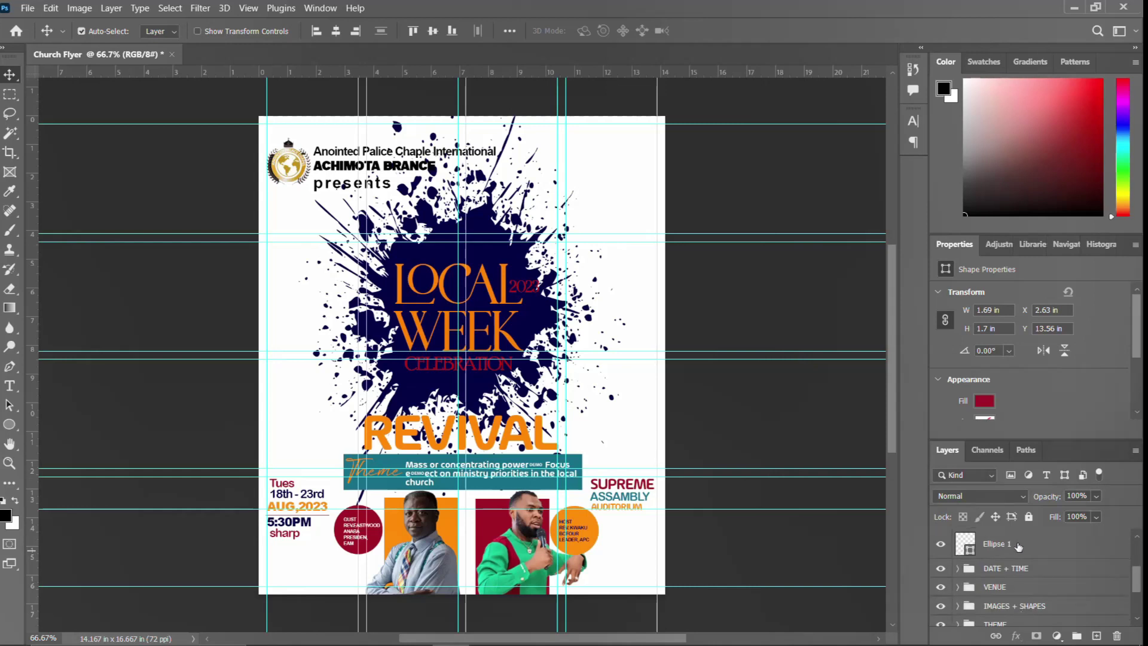
key(ctrl+g)
double_click(993, 539)
text(NAMES)
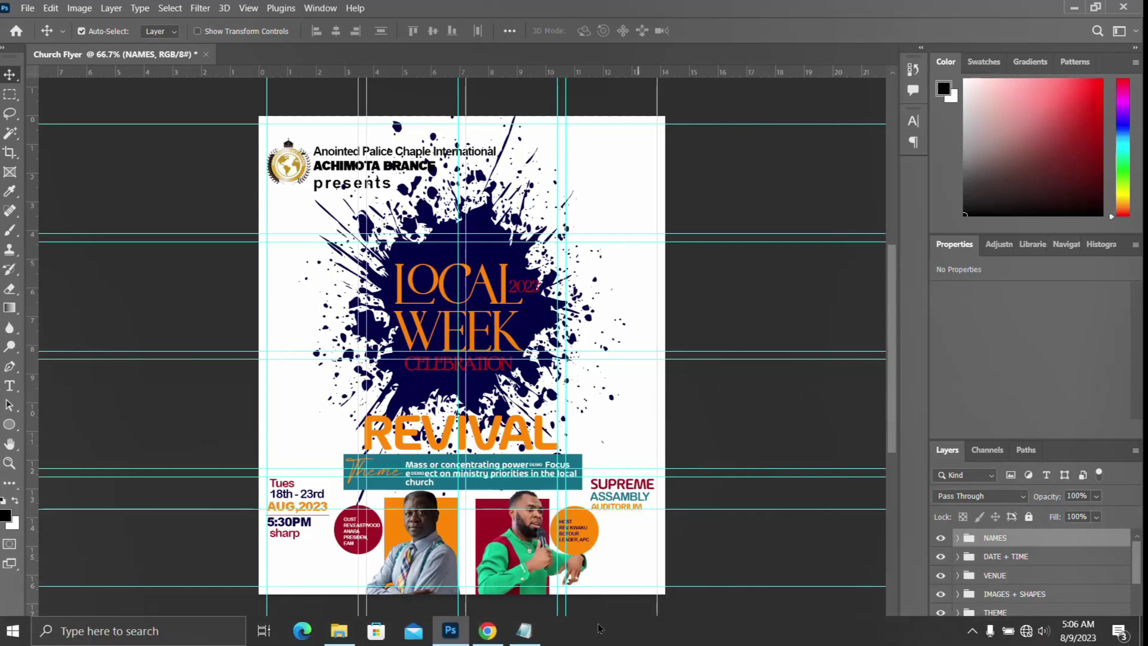
Shrink the Church Name + Logo group with Free Transform and apply it
scroll(1017, 574, down, 3)
click(941, 594)
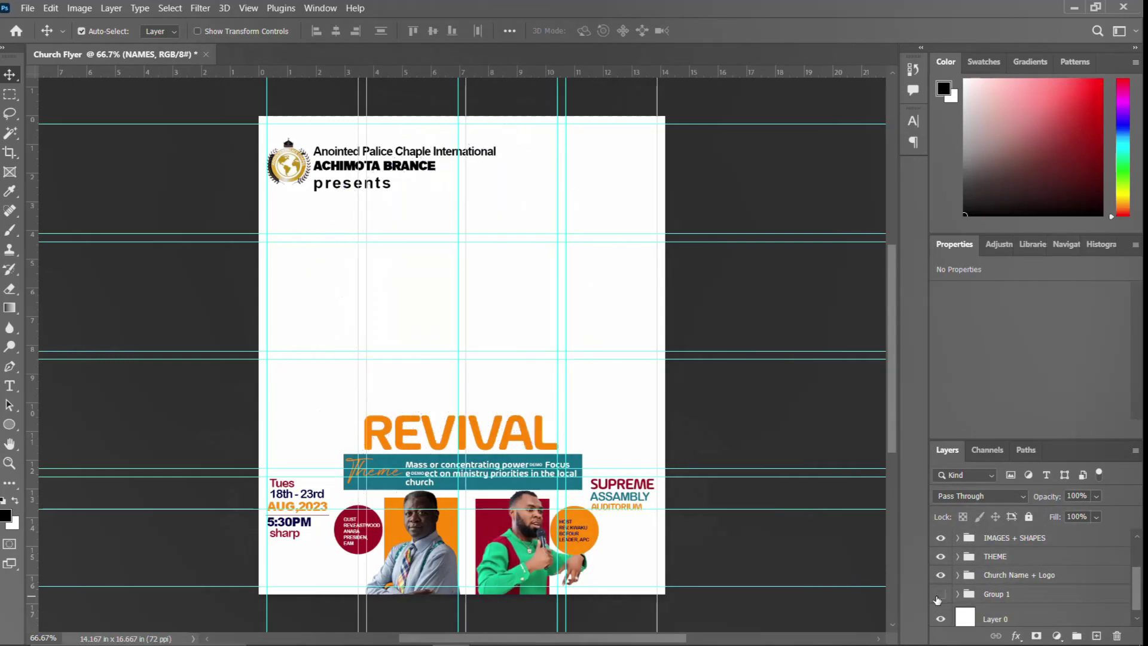
click(940, 595)
click(969, 593)
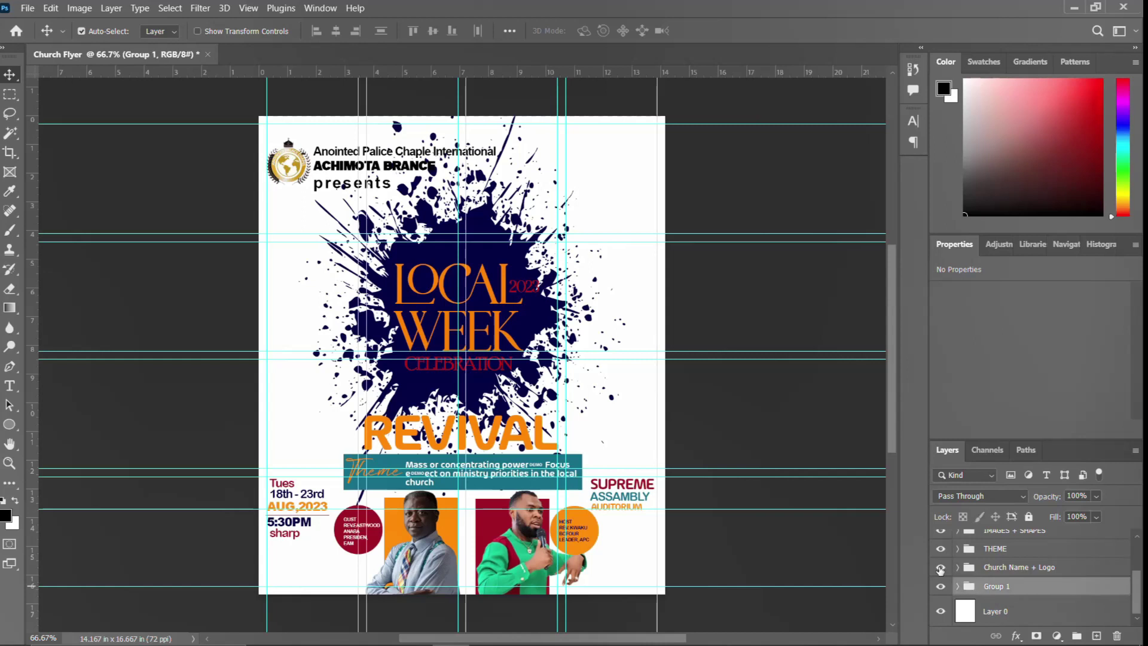
click(335, 169)
key(ctrl+t)
mouse_move(495, 191)
mouse_down()
mouse_move(409, 170)
mouse_move(400, 151)
mouse_move(383, 151)
mouse_up()
key(Return)
Draw a dark navy rectangle bar and place it beneath the church name text
click(358, 132)
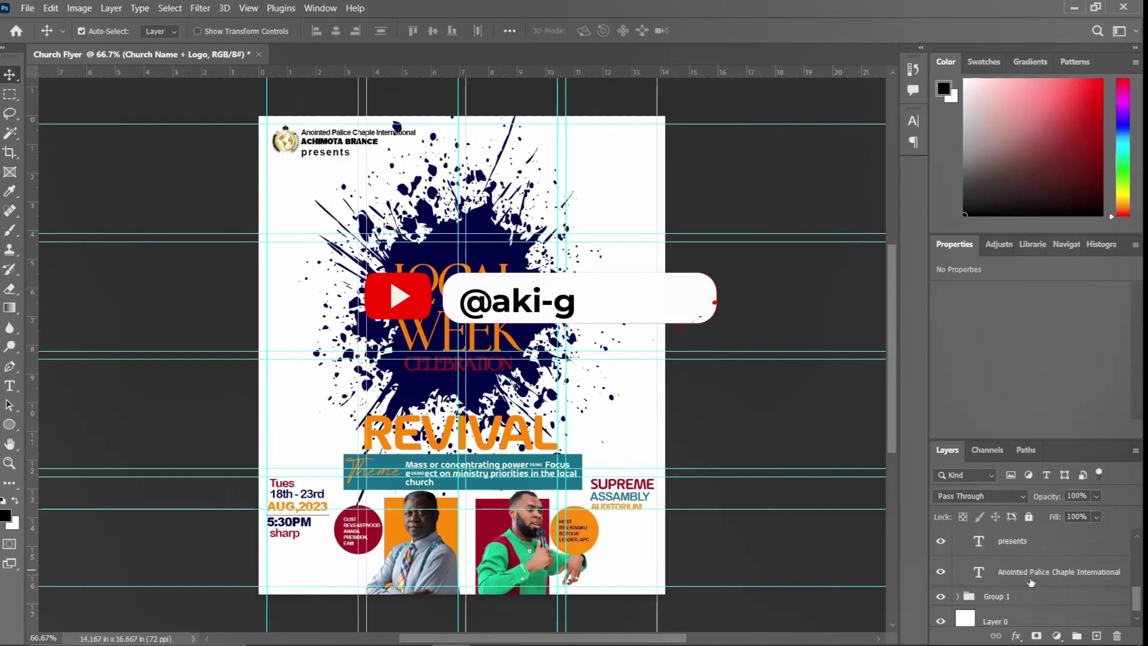
drag(32, 391, 32, 394)
right_click(10, 424)
right_click(10, 424)
click(54, 422)
drag(267, 122, 419, 157)
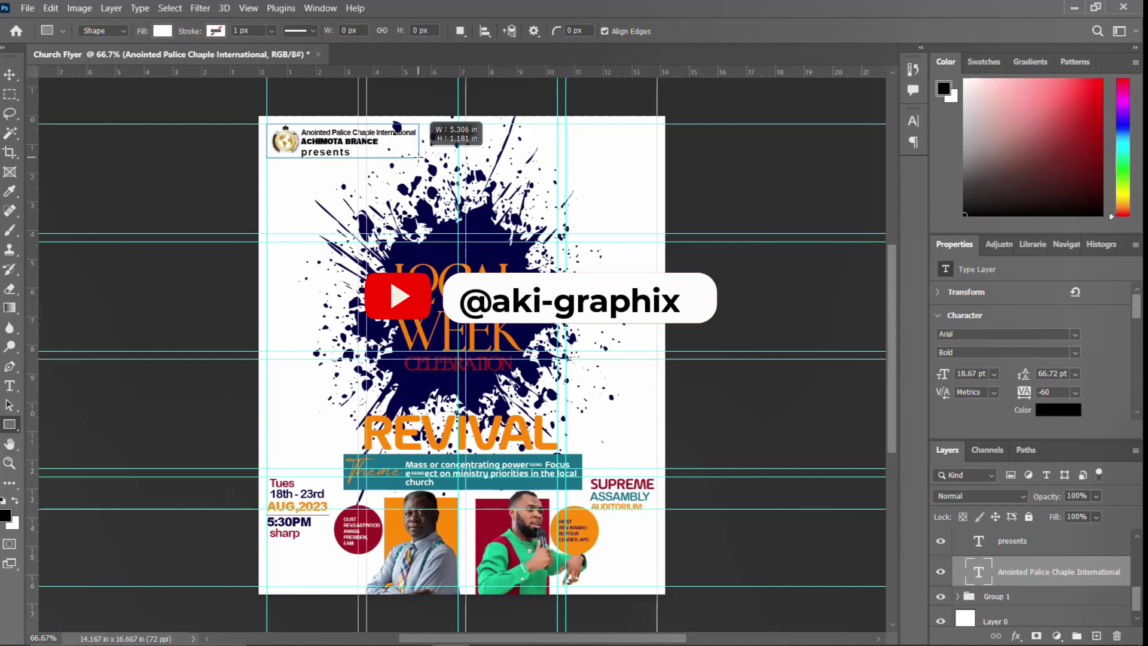
click(985, 401)
click(950, 442)
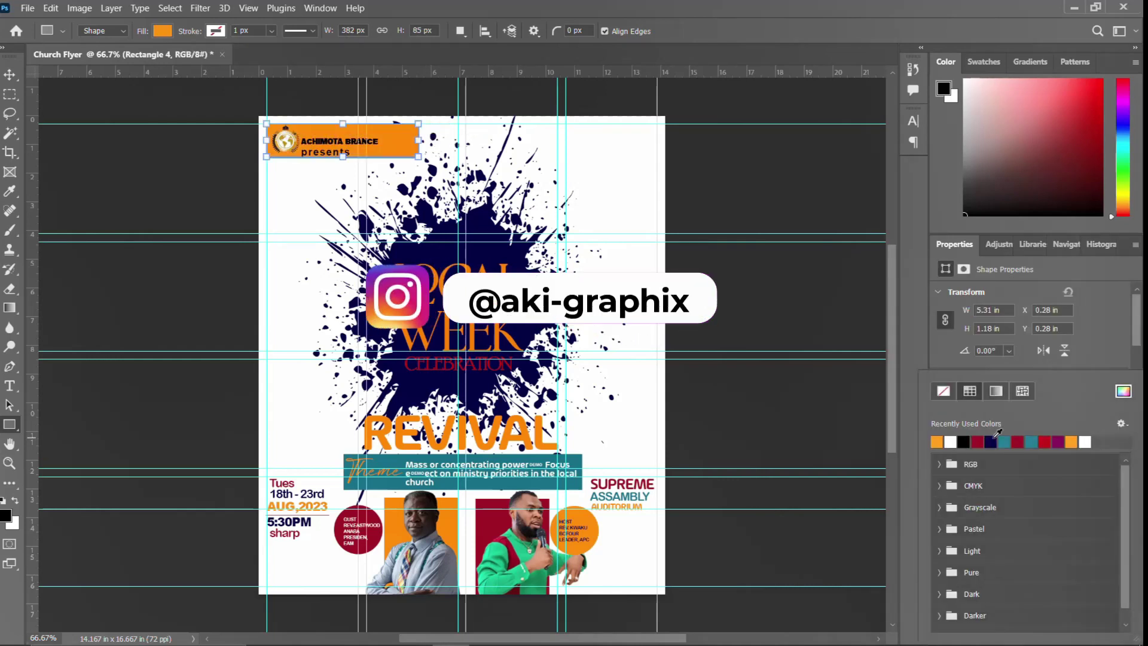
drag(1017, 569, 1016, 616)
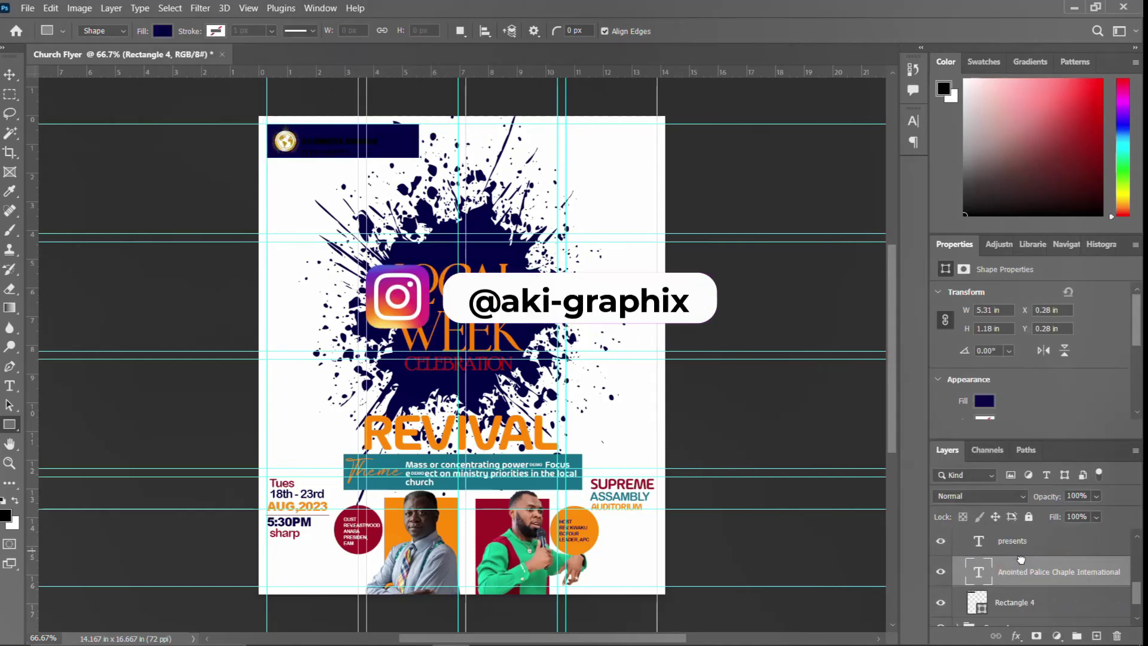
Set the church name, 'presents' and ACHIMOTA BRANCE text to white (#ffffff)
click(1052, 572)
click(1058, 410)
text(ffffff)
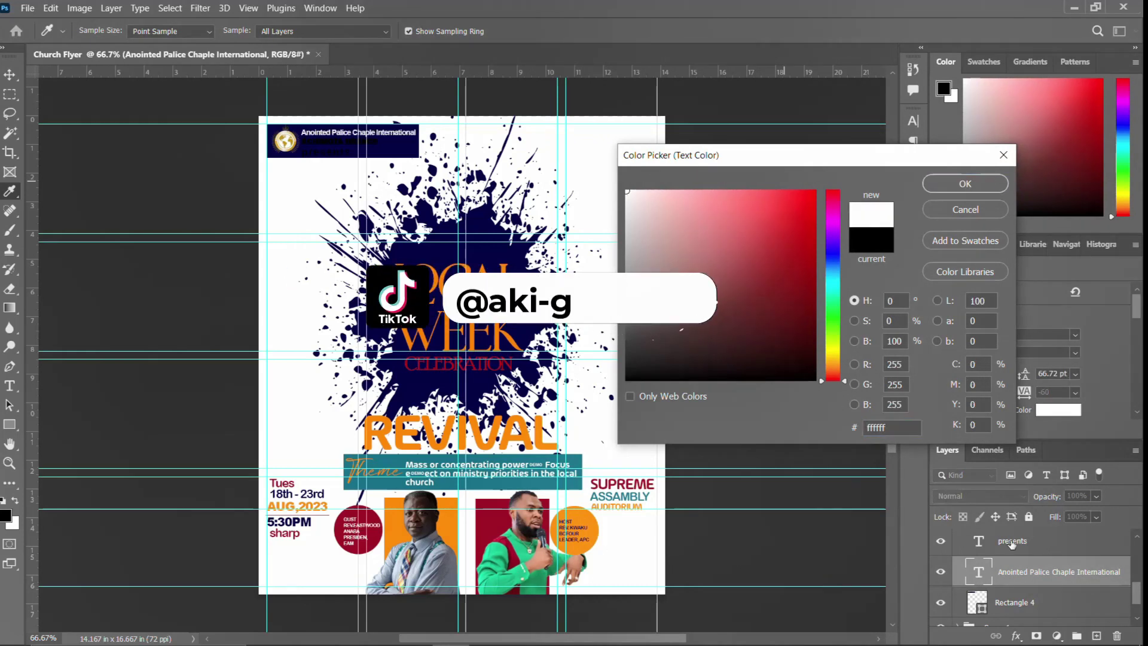
key(Return)
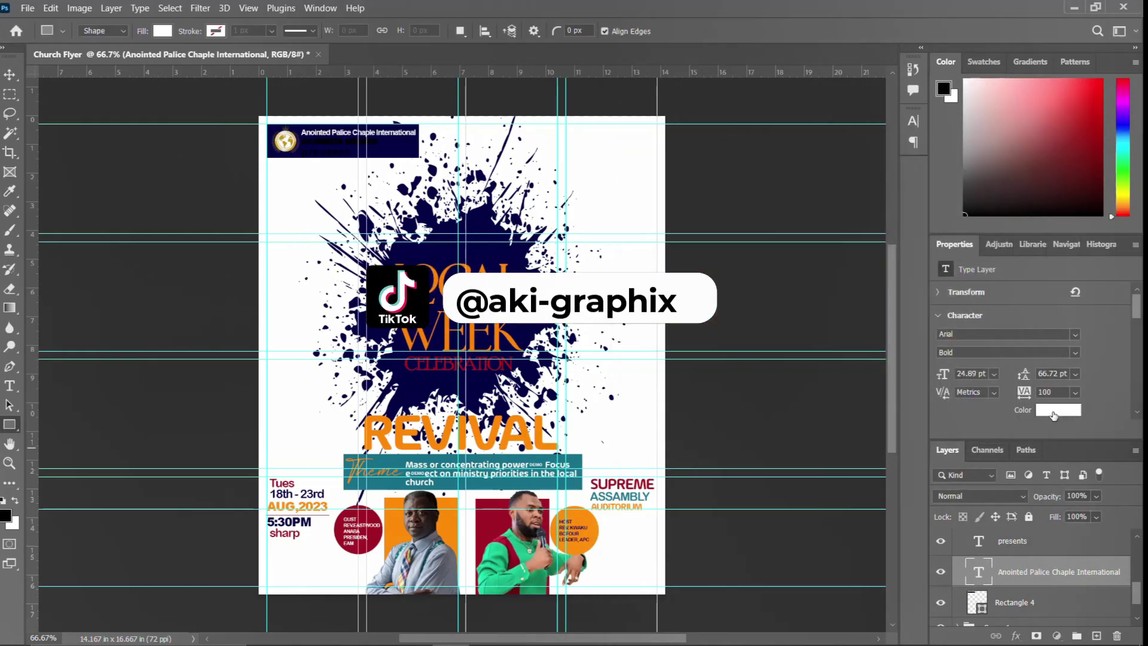
click(1054, 411)
text(ffffff)
key(Return)
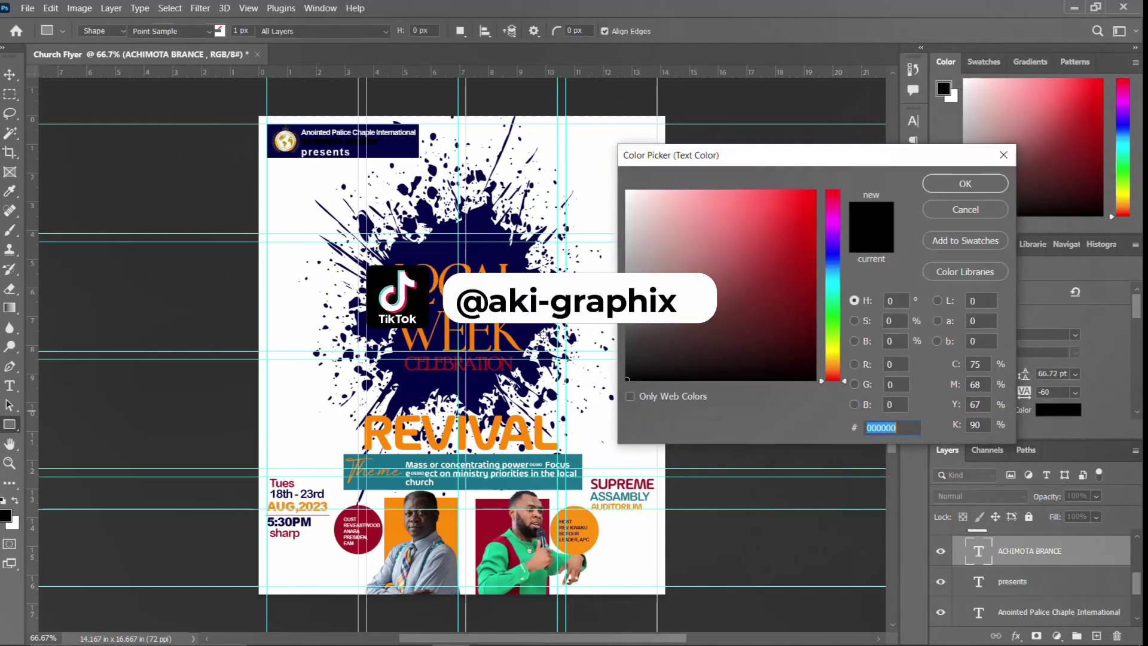
text(ffffff)
key(Return)
Recolour ACHIMOTA BRANCE and the church name orange (#f7941d)
click(1059, 410)
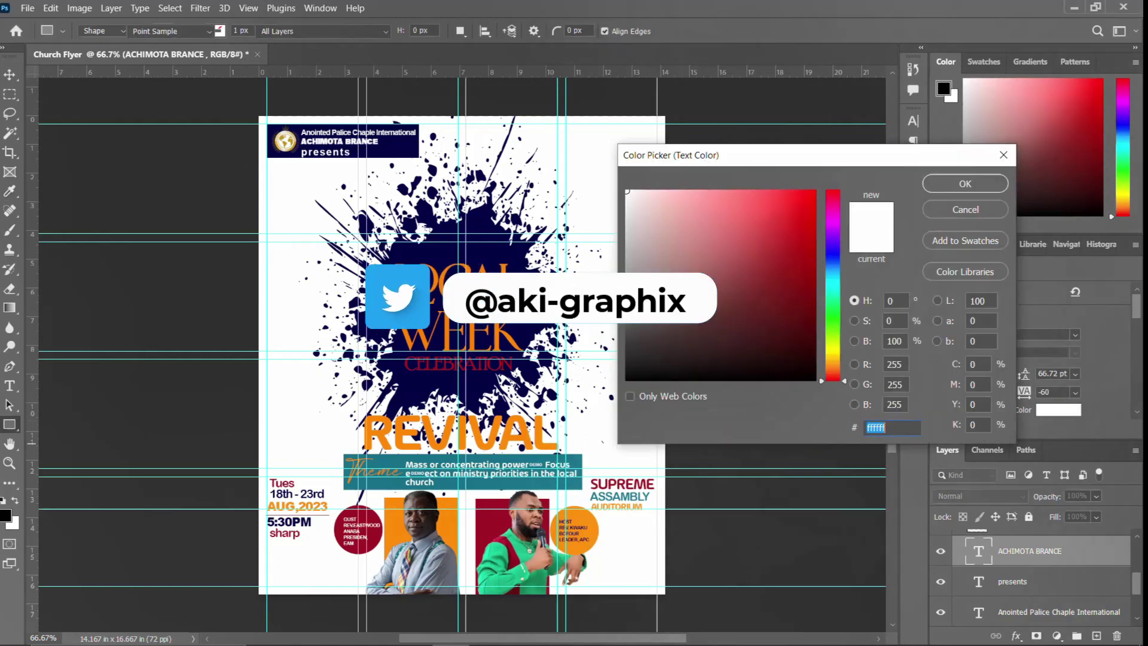
text(f7941d)
key(Return)
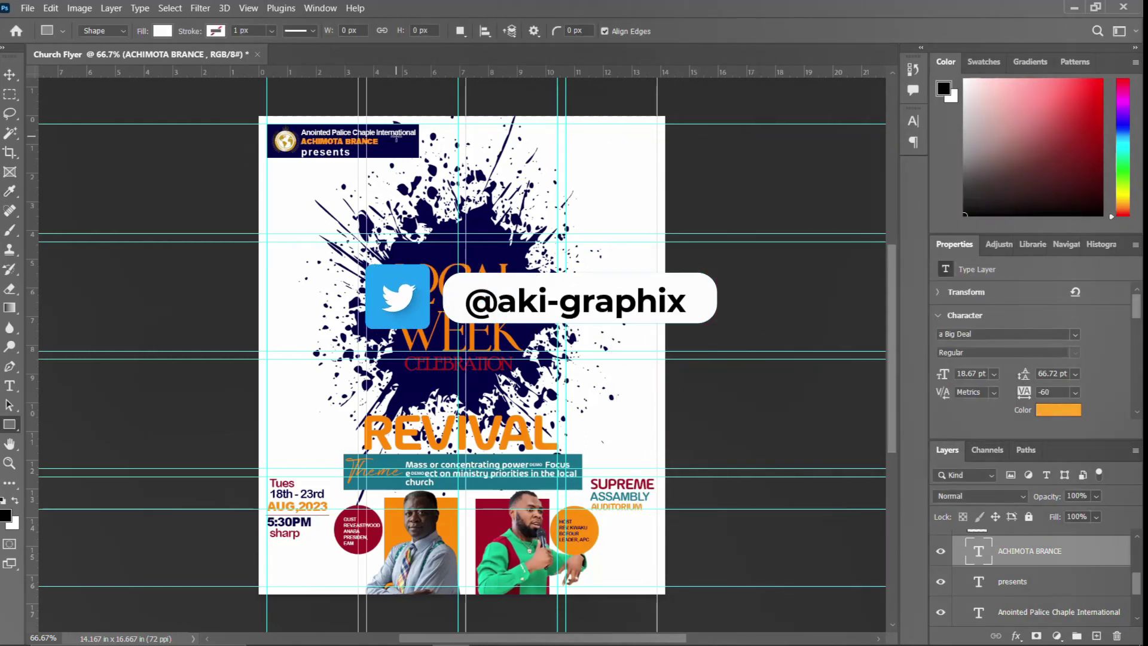
scroll(1005, 582, down, 1)
click(1052, 593)
click(1058, 410)
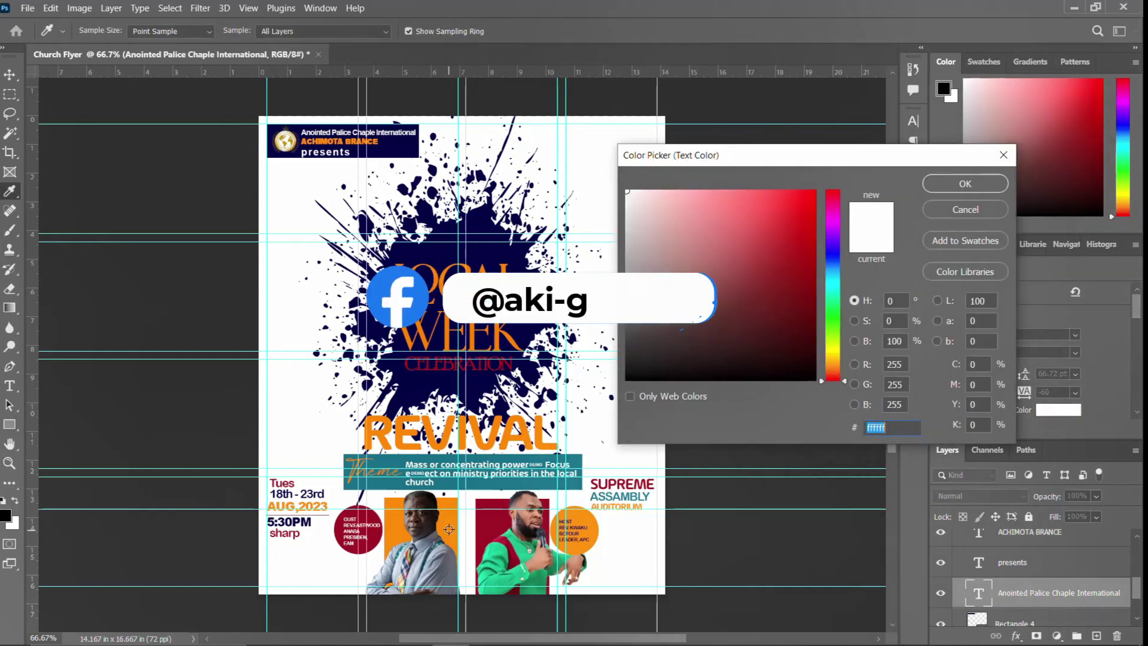
key(Return)
click(1017, 562)
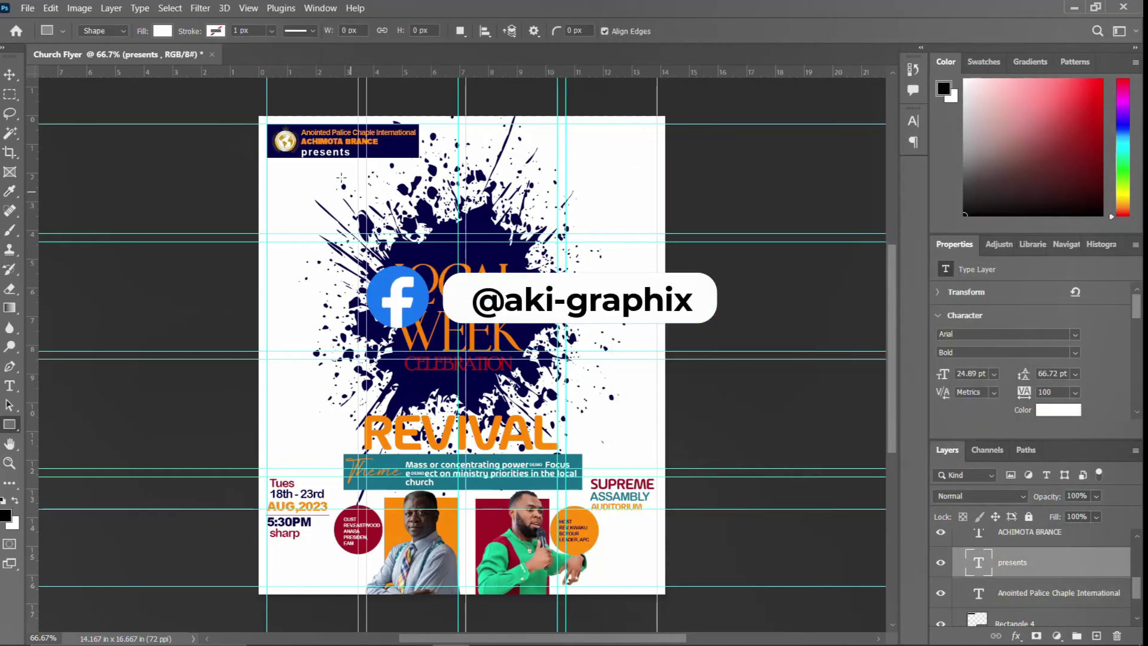
click(9, 74)
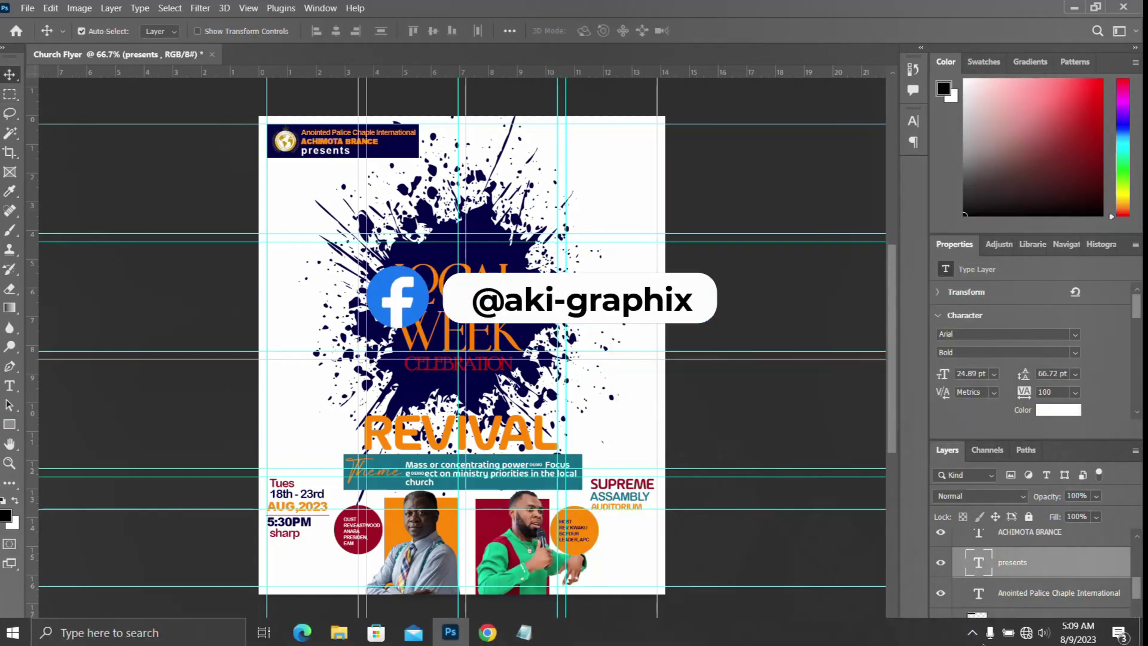
click(347, 631)
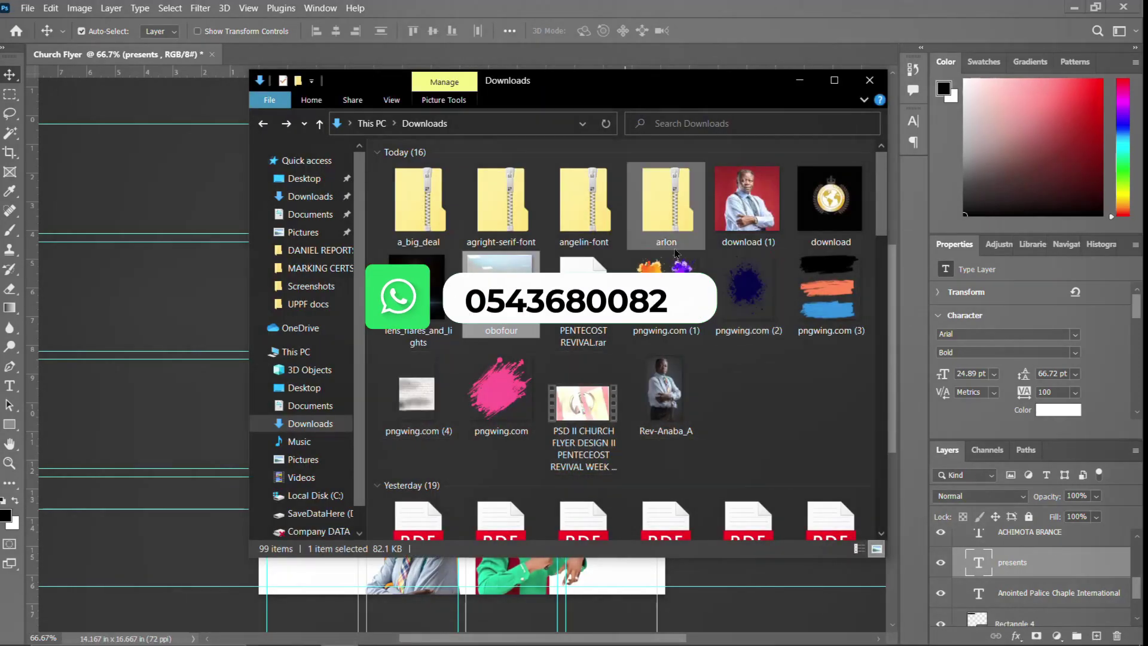
click(450, 631)
click(972, 631)
click(957, 574)
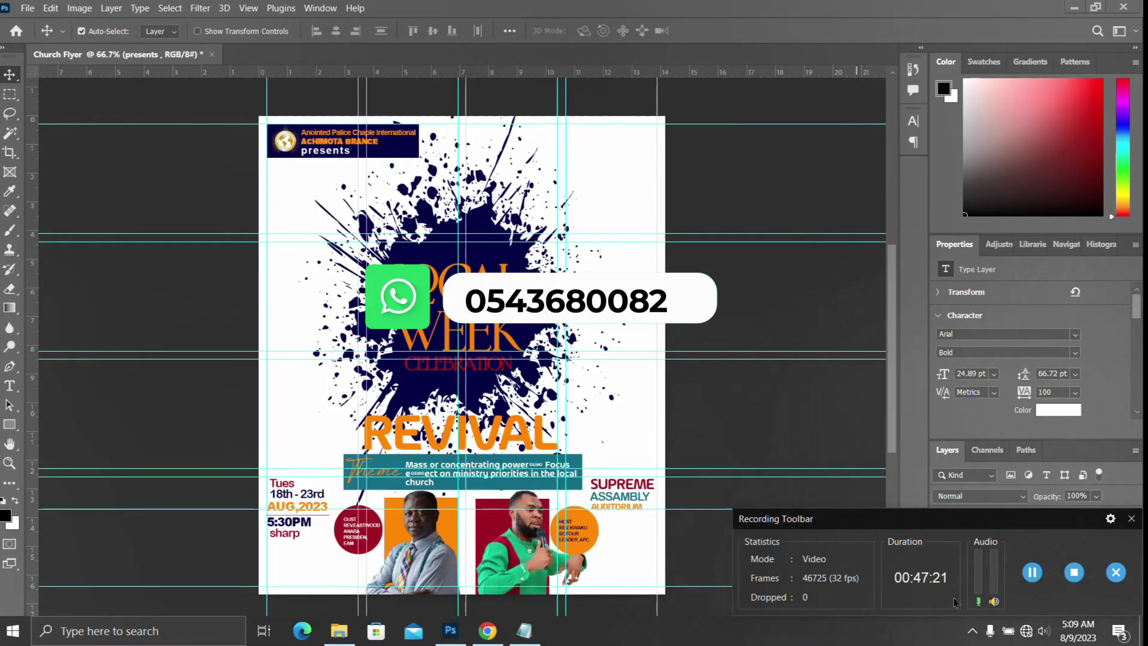
click(1119, 575)
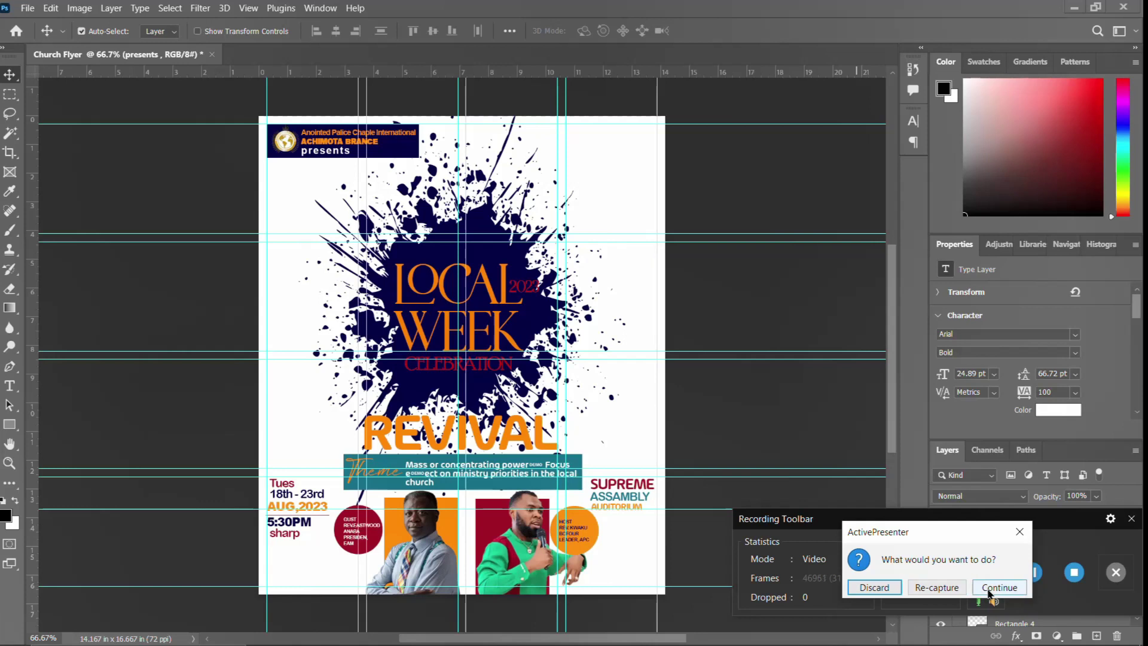
click(947, 587)
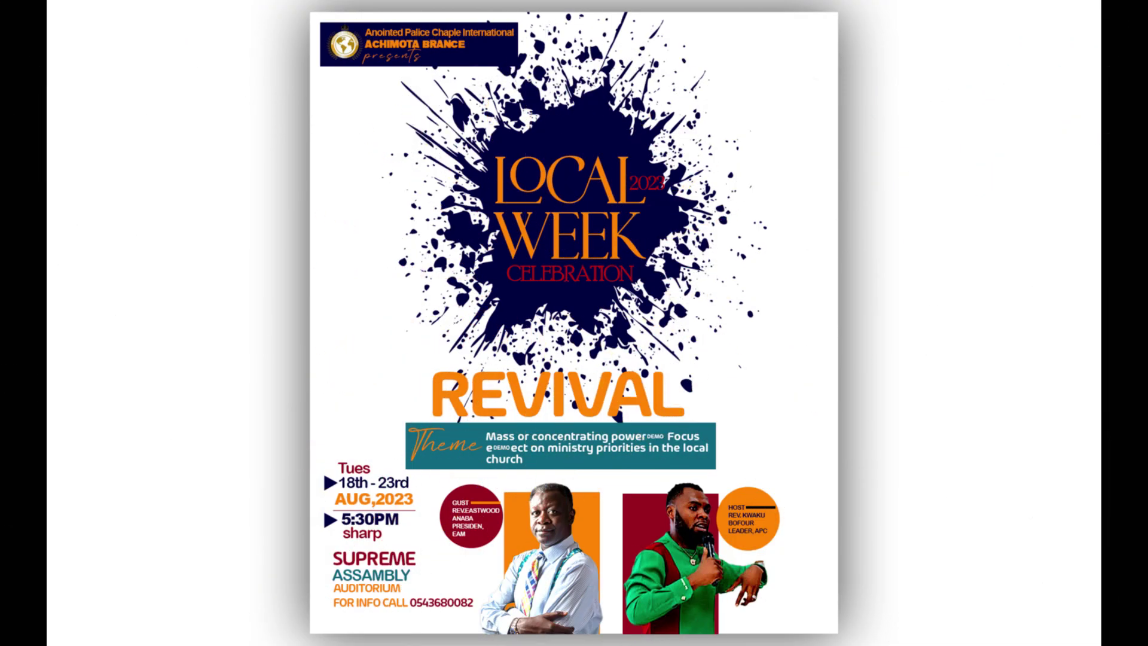